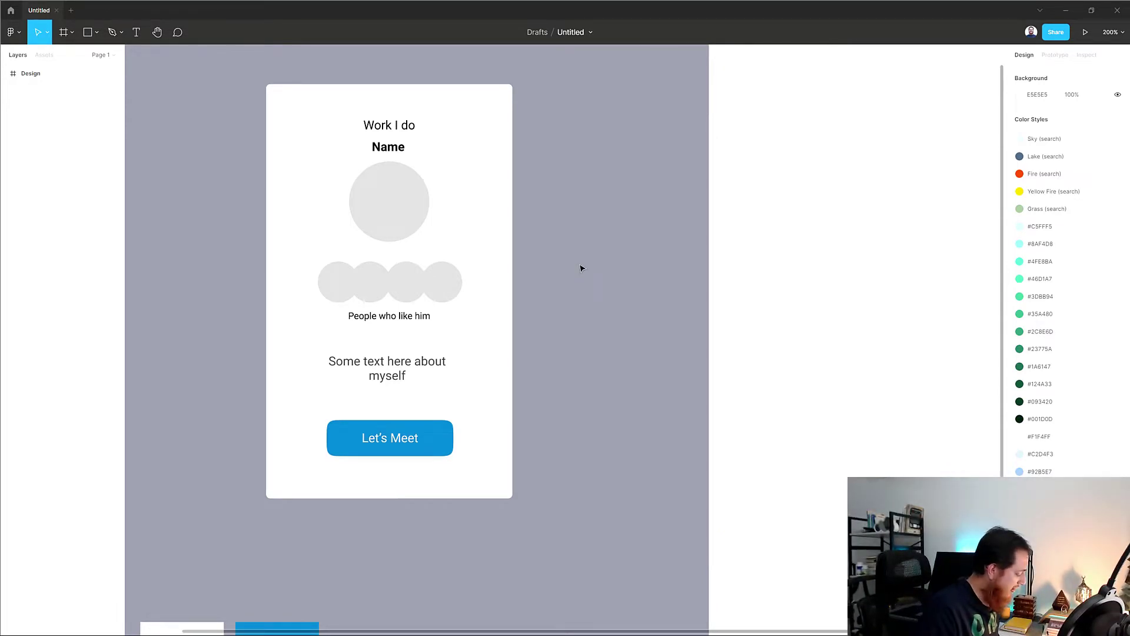
Step: Run the Content Reel plugin from Quick Actions by searching 'conten'
{"action": "key", "text": "ctrl+slash"}
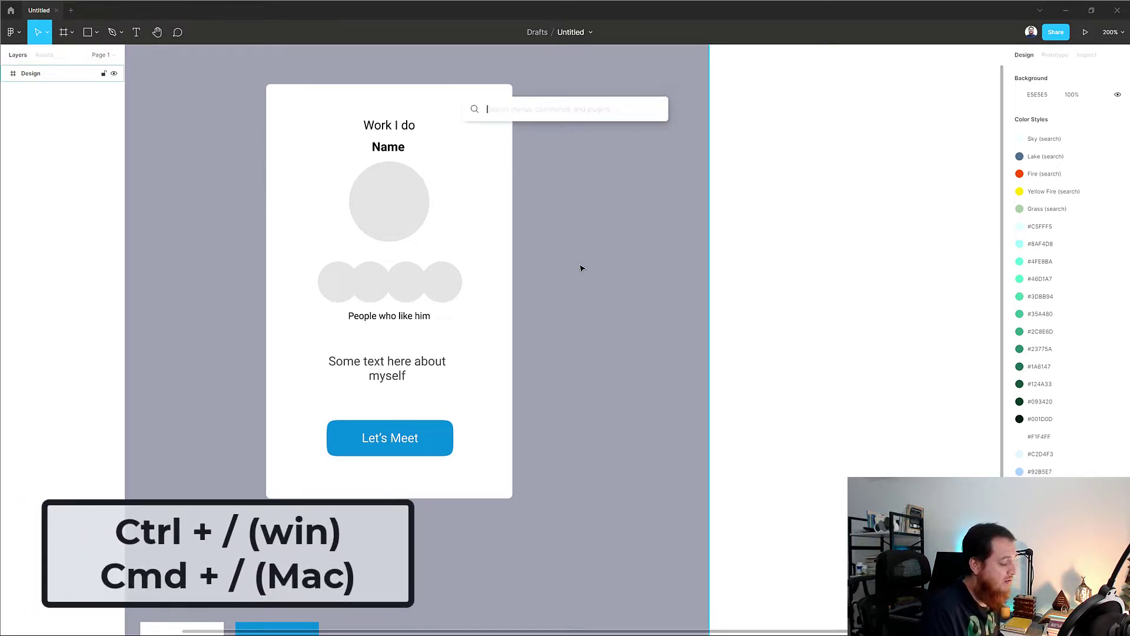
{"action": "type", "text": "cont"}
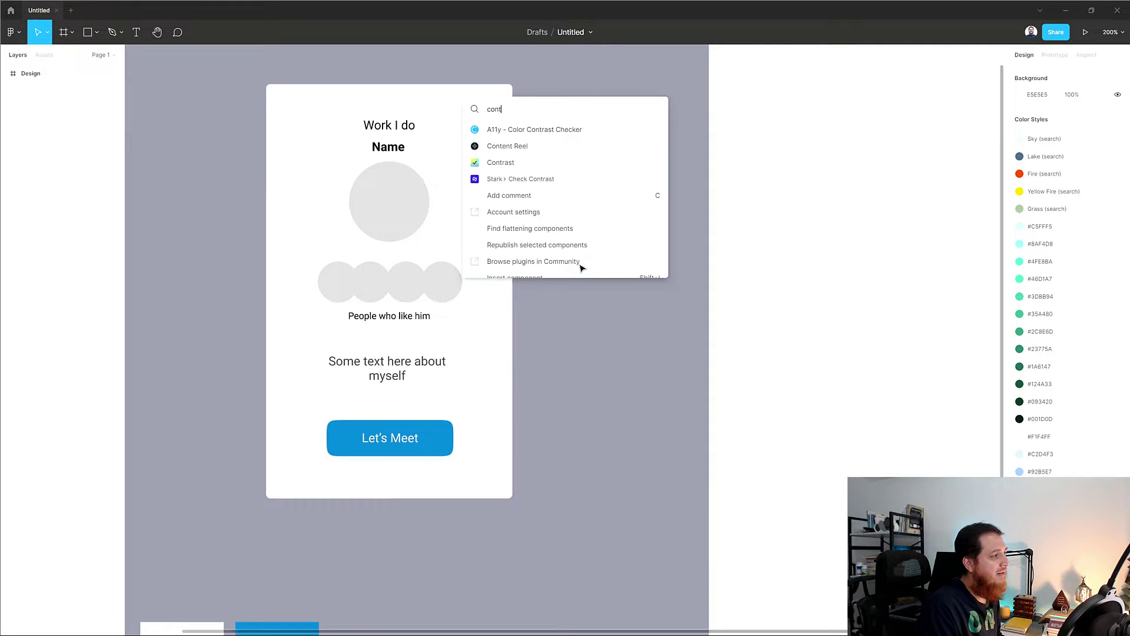
{"action": "type", "text": "e"}
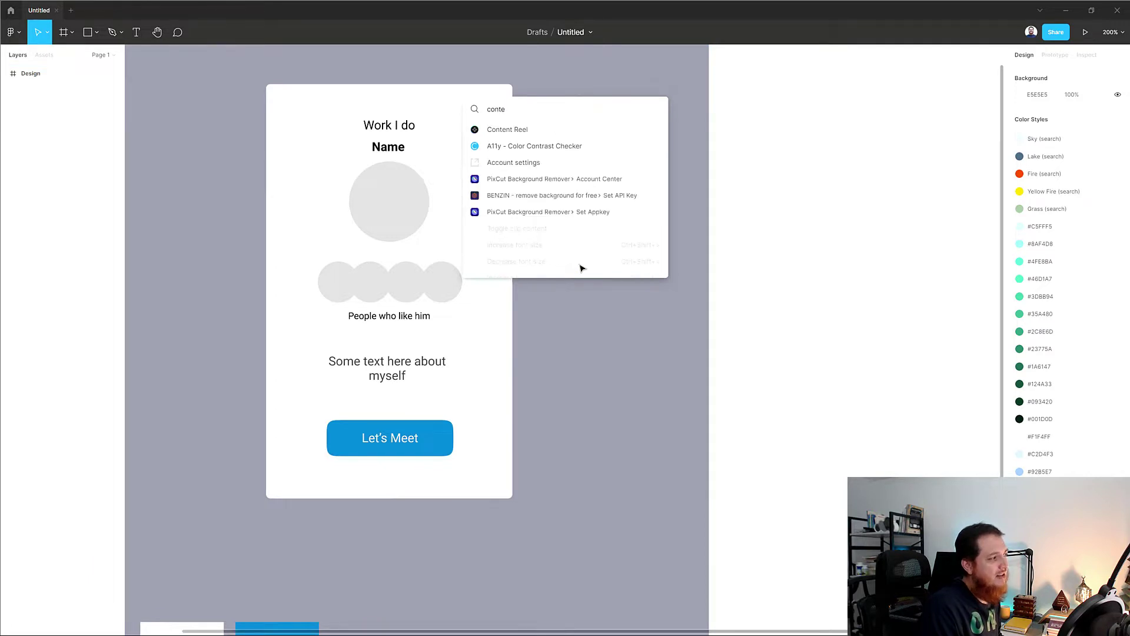
{"action": "type", "text": "n"}
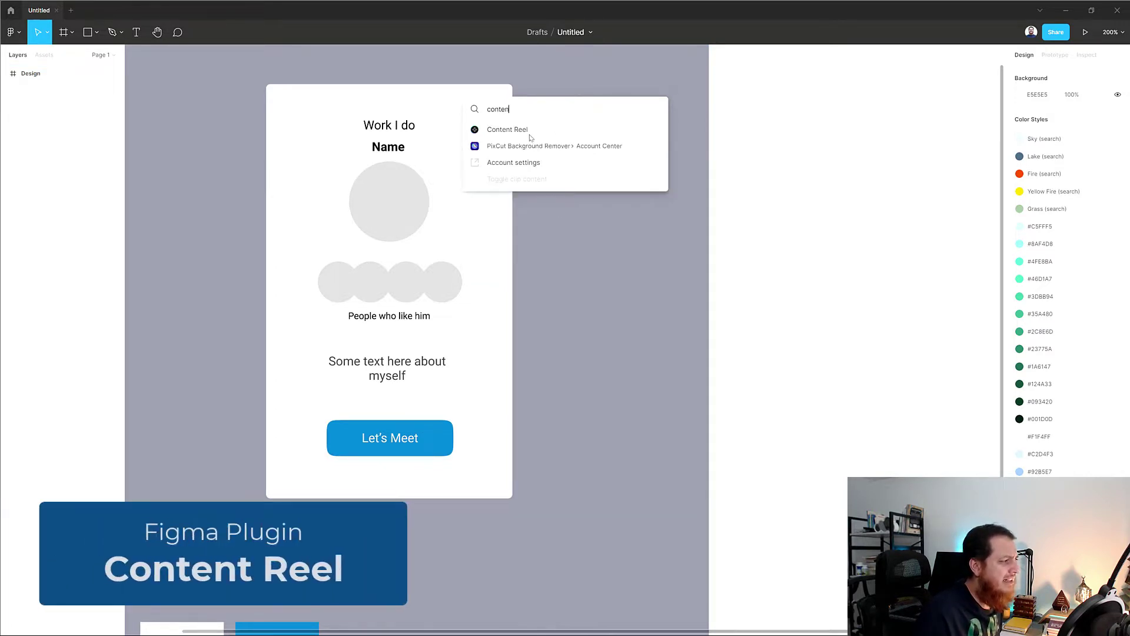
{"action": "left_click", "coordinate": [529, 136]}
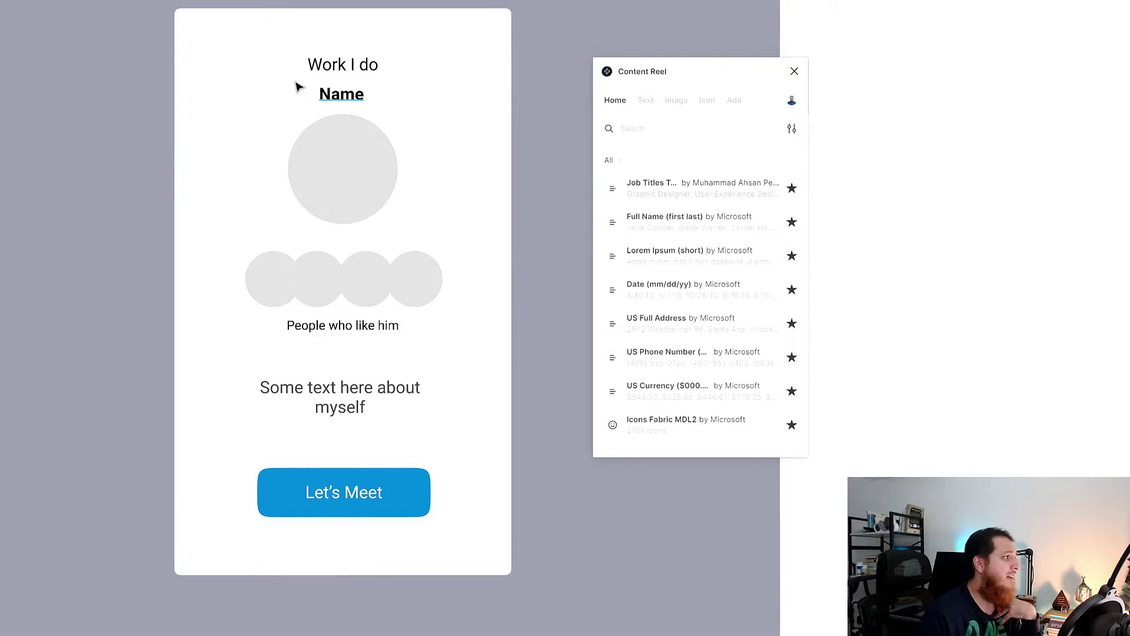
Step: Fill the 'Work I do' text with Job Titles entries, settling on User Experience Designer
{"action": "left_click", "coordinate": [323, 64]}
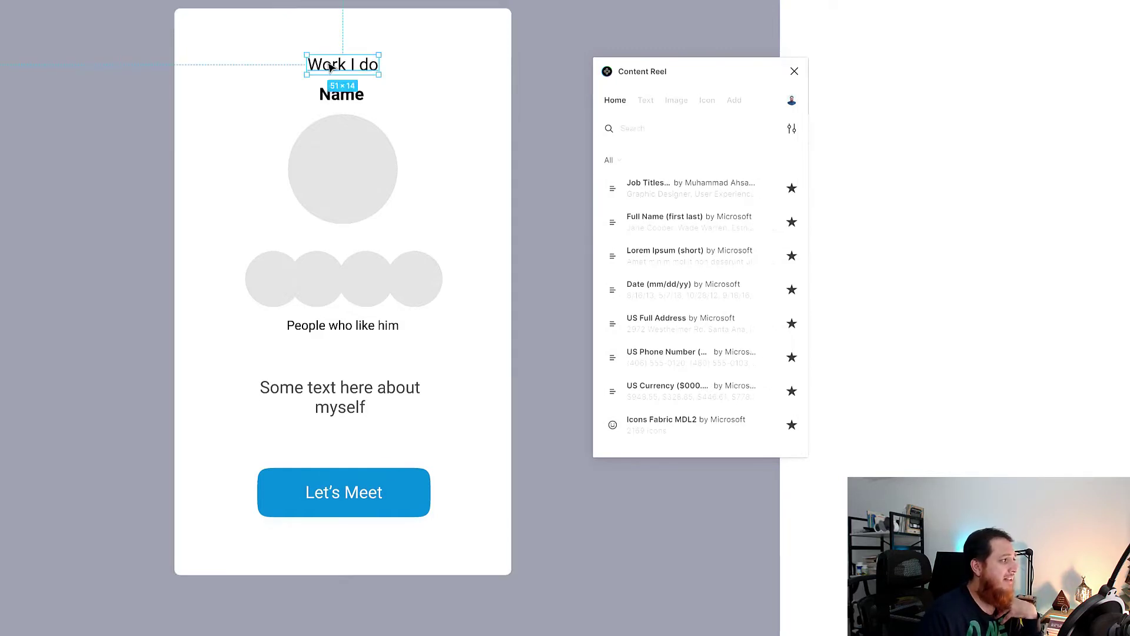
{"action": "left_click", "coordinate": [662, 185]}
{"action": "left_click", "coordinate": [662, 186]}
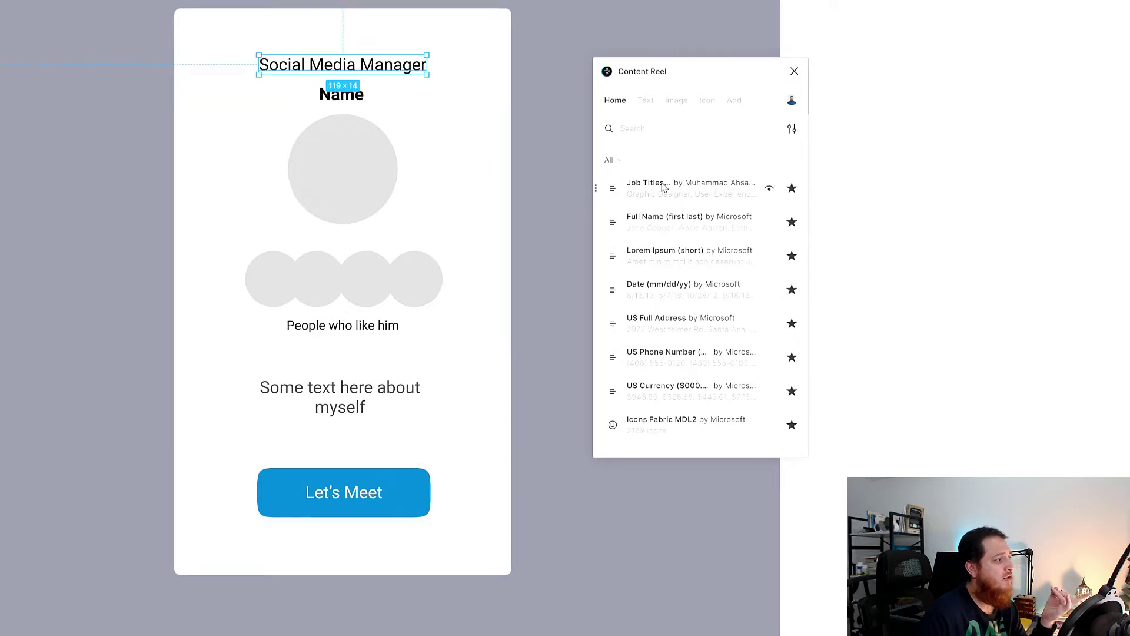
{"action": "left_click", "coordinate": [662, 185]}
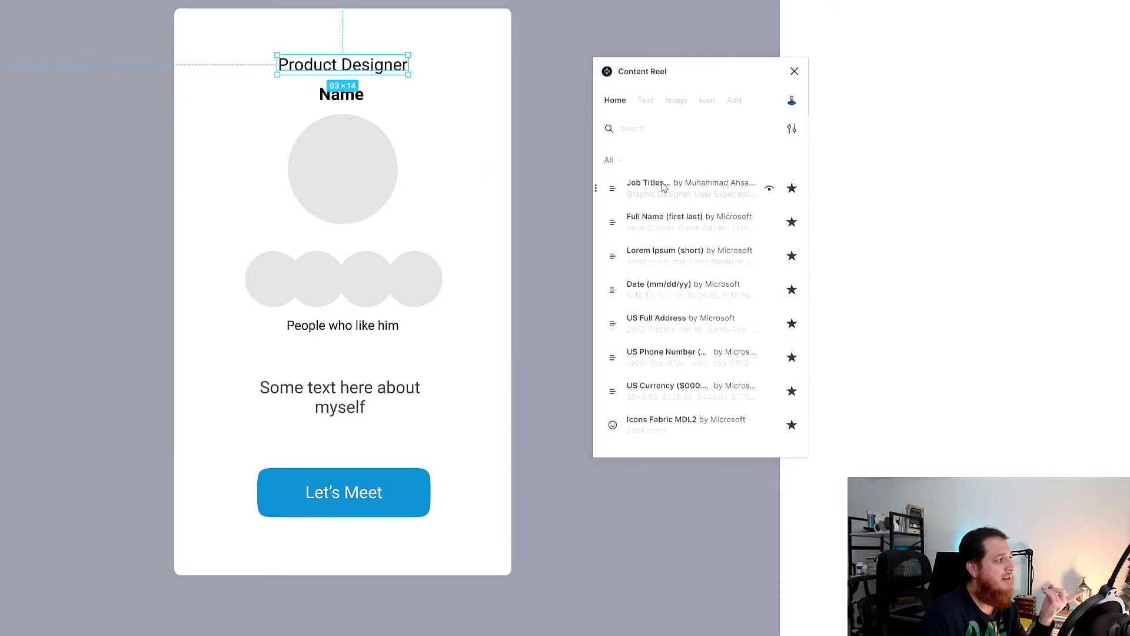
{"action": "left_click", "coordinate": [661, 189]}
{"action": "left_click", "coordinate": [661, 189]}
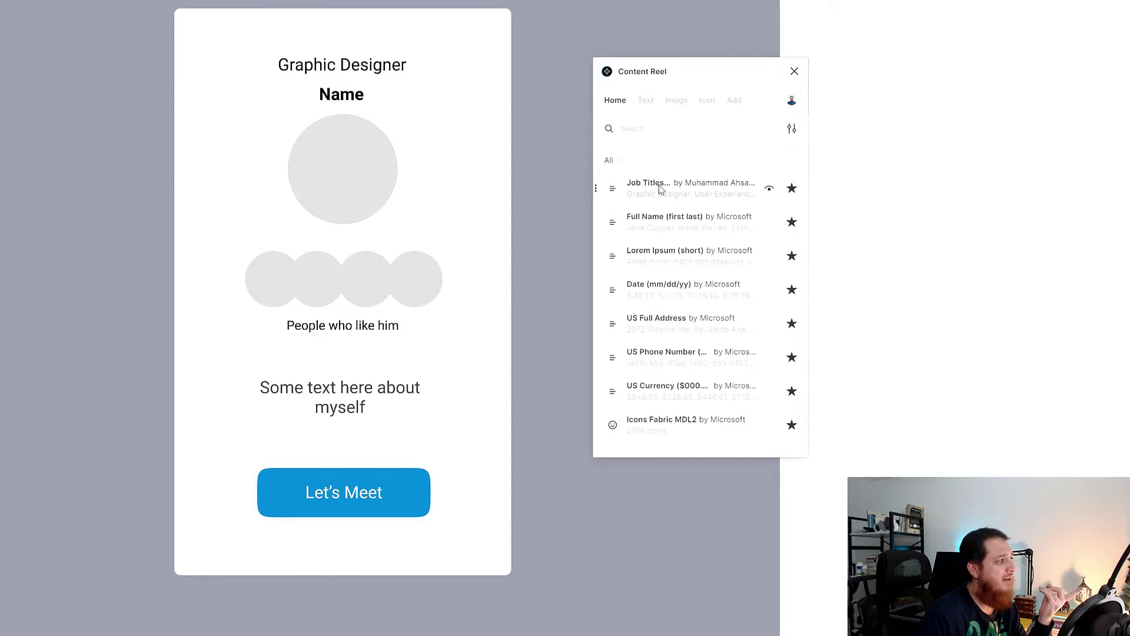
{"action": "left_click", "coordinate": [661, 189]}
{"action": "left_click", "coordinate": [661, 189]}
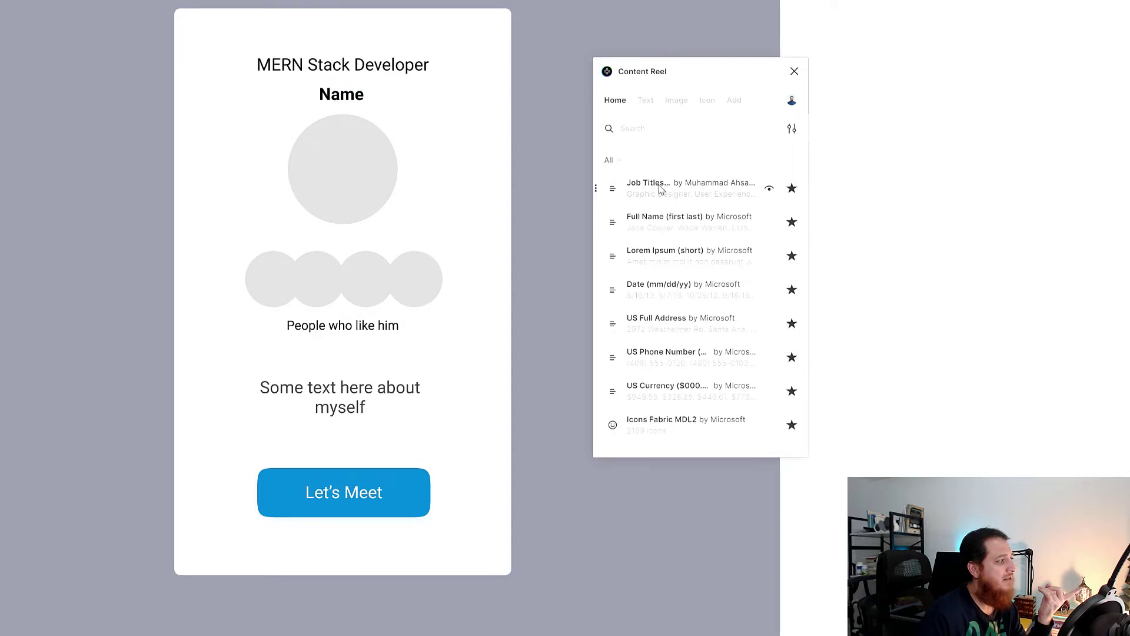
{"action": "left_click", "coordinate": [661, 189]}
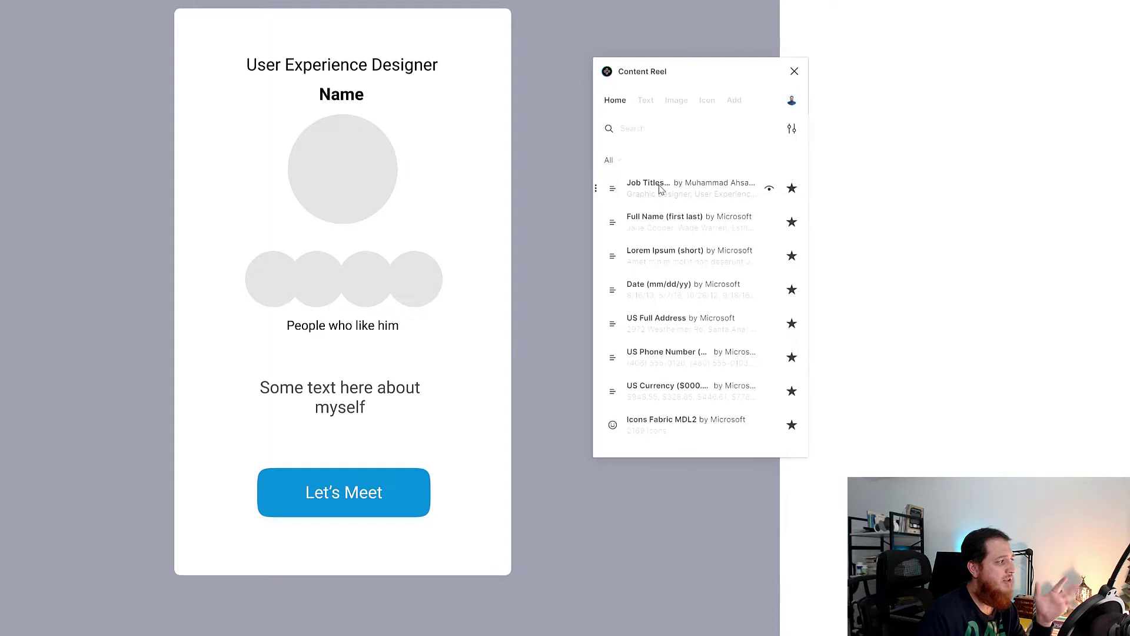
Step: Replace the Name placeholder with a generated Full Name (first last)
{"action": "left_click", "coordinate": [355, 99]}
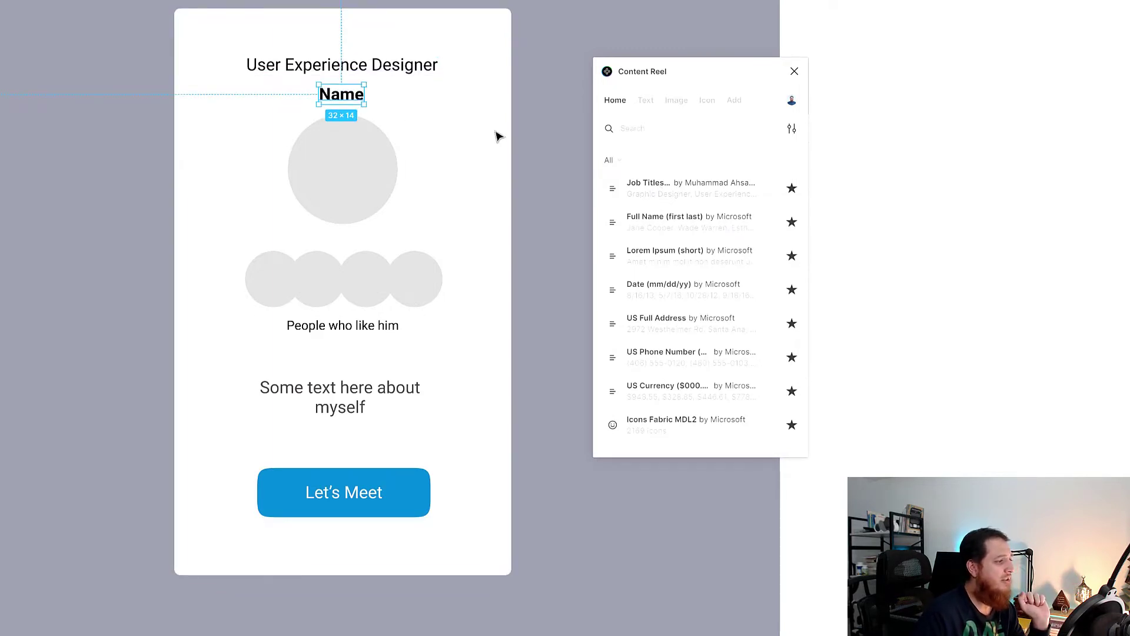
{"action": "left_click", "coordinate": [668, 223]}
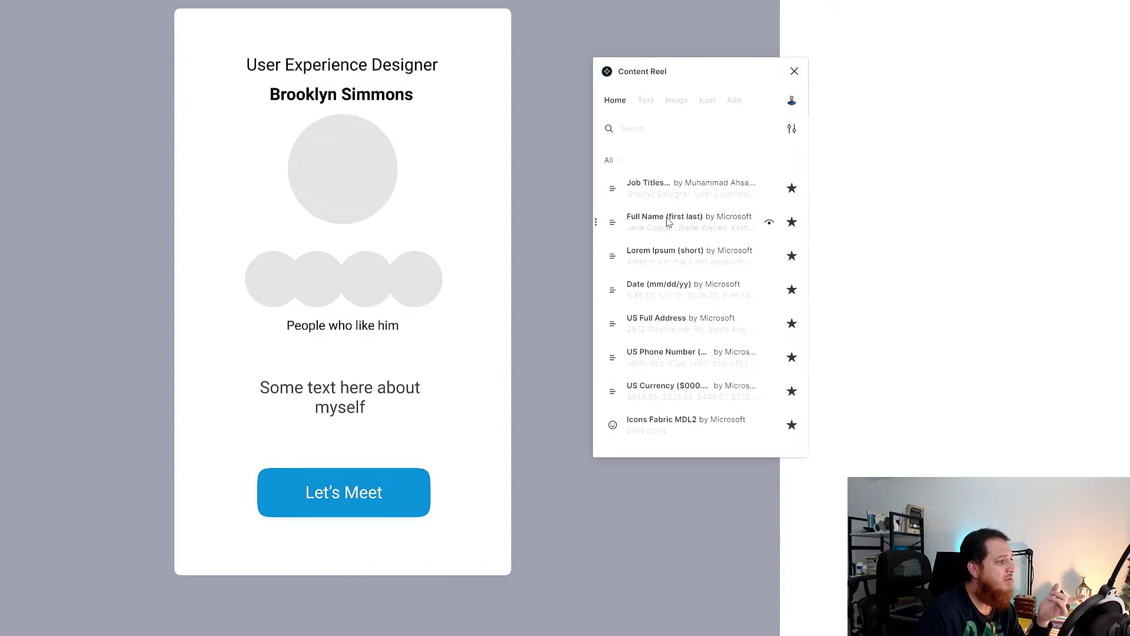
{"action": "left_click", "coordinate": [668, 222]}
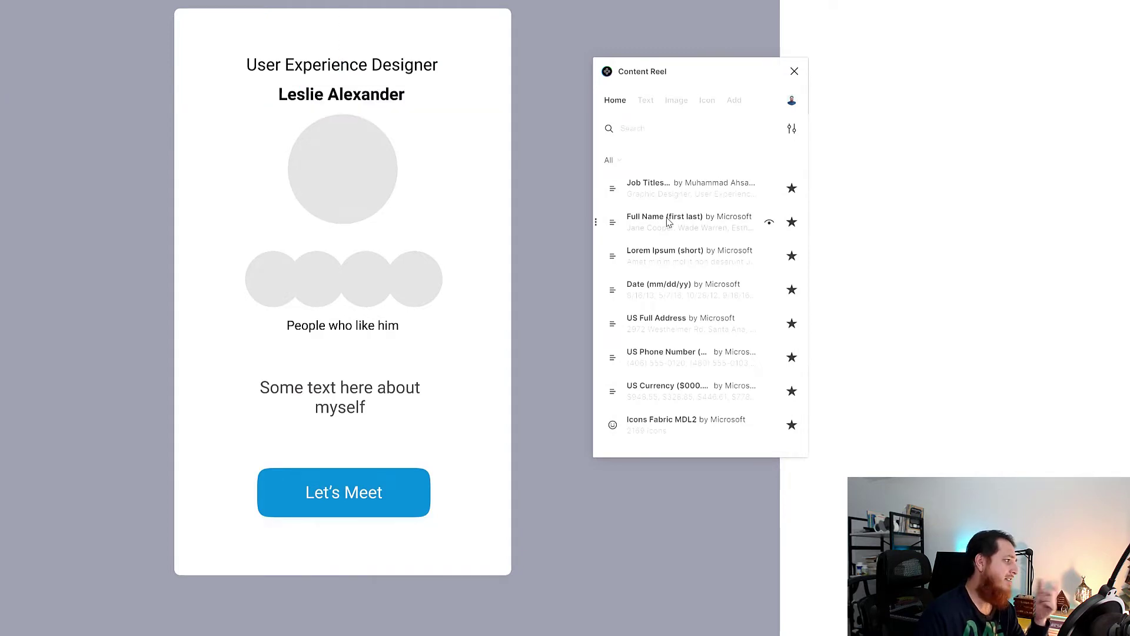
{"action": "left_click", "coordinate": [354, 327]}
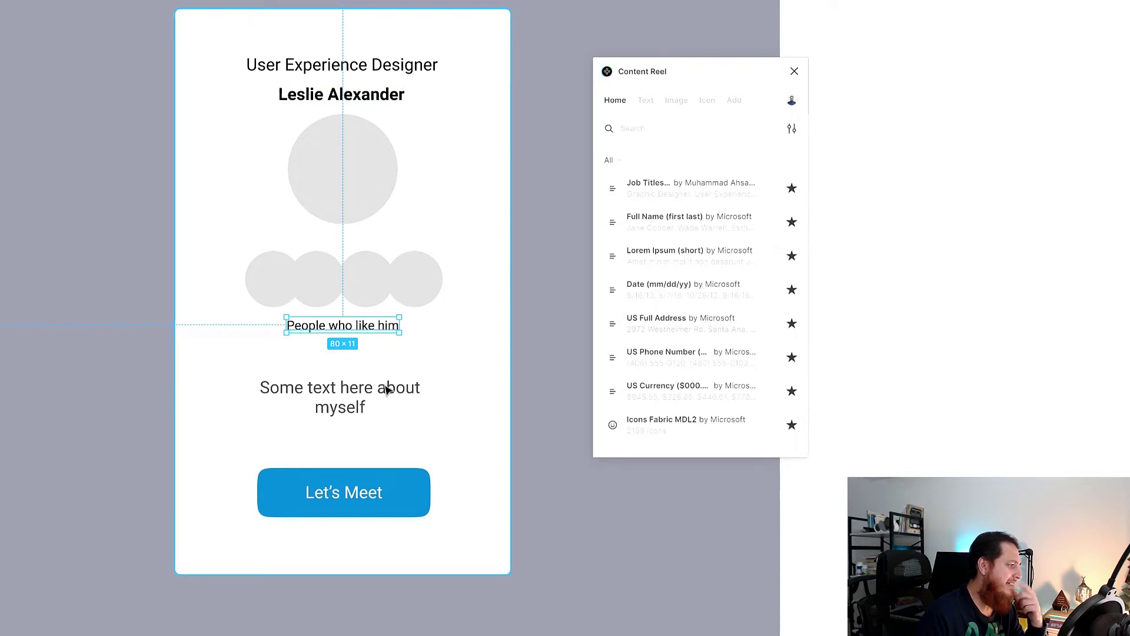
Step: Fill the 'Some text here about myself' paragraph with Lorem Ipsum (short) text
{"action": "left_click", "coordinate": [363, 390]}
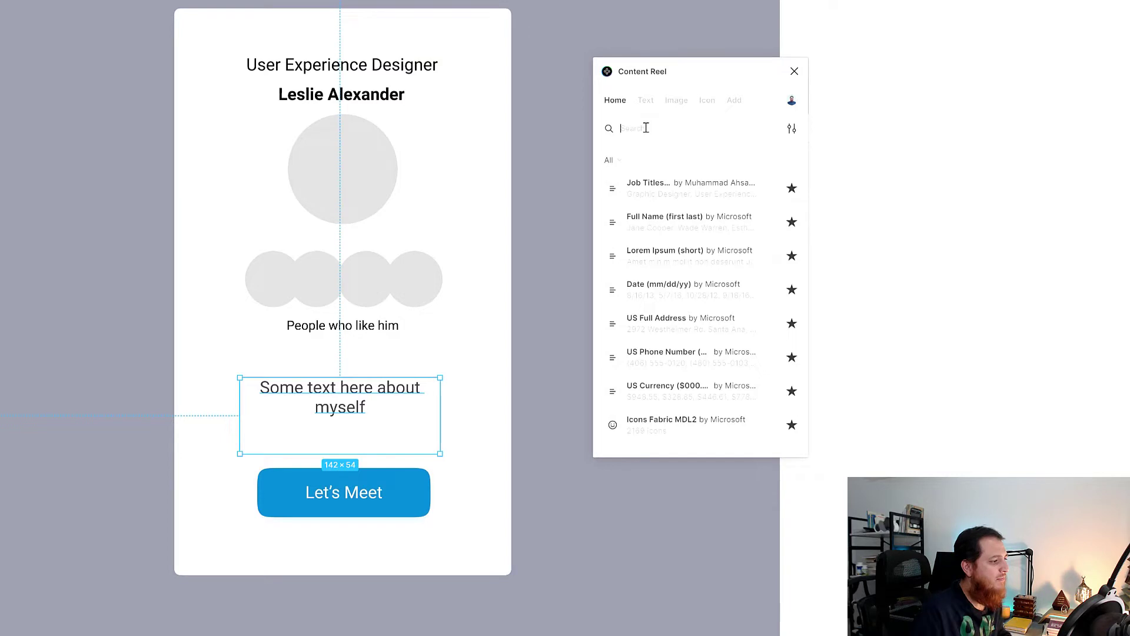
{"action": "type", "text": "para"}
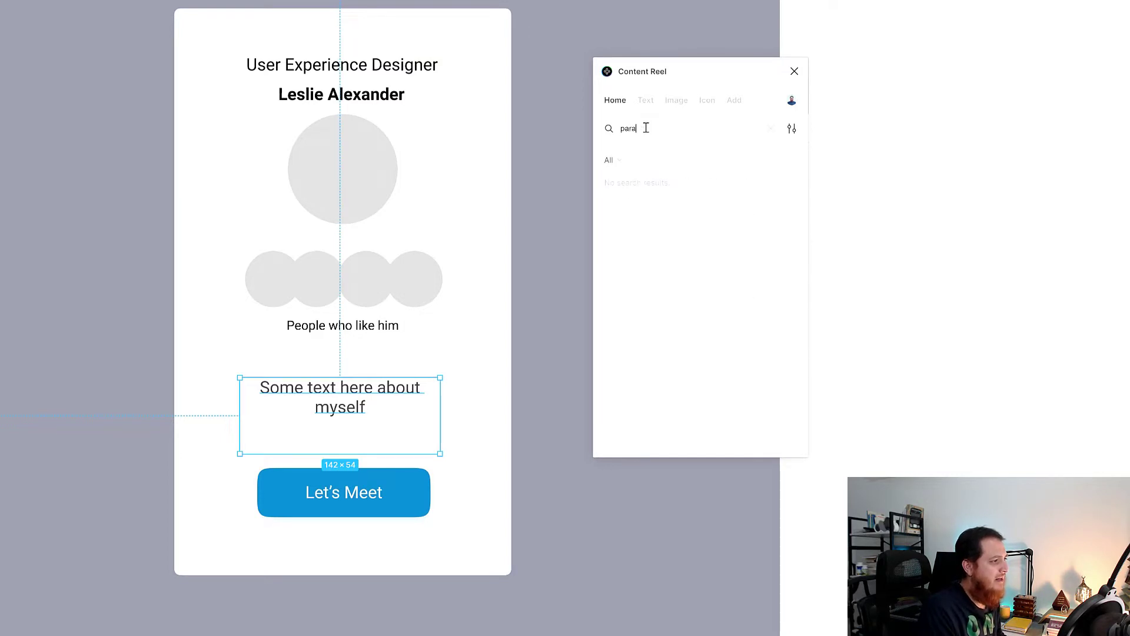
{"action": "key", "text": "BackSpace"}
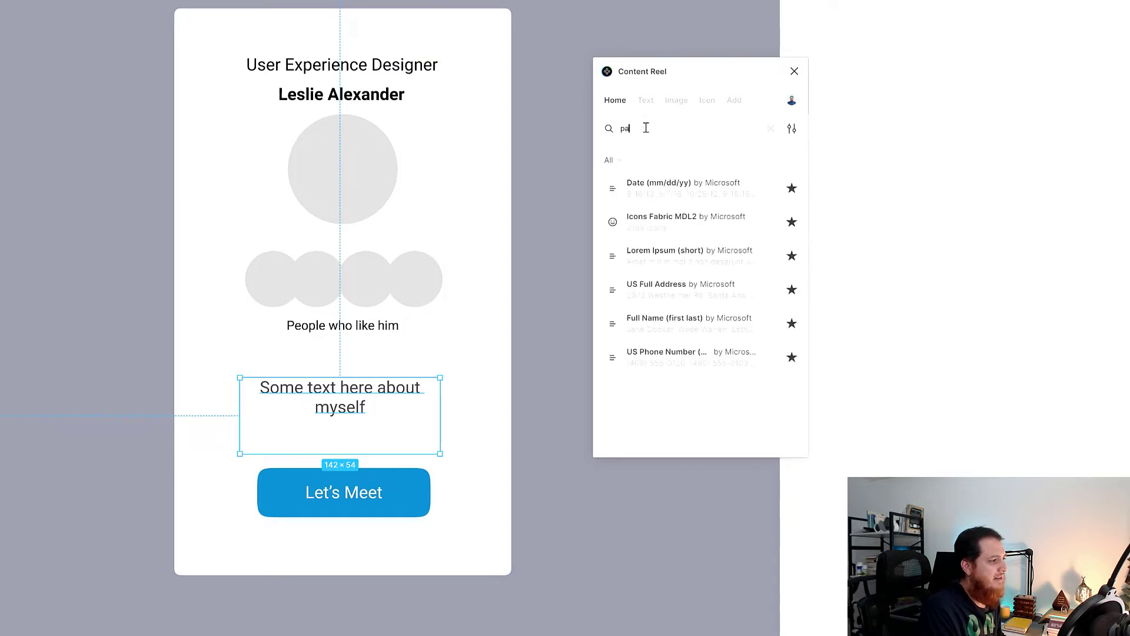
{"action": "left_click", "coordinate": [649, 104]}
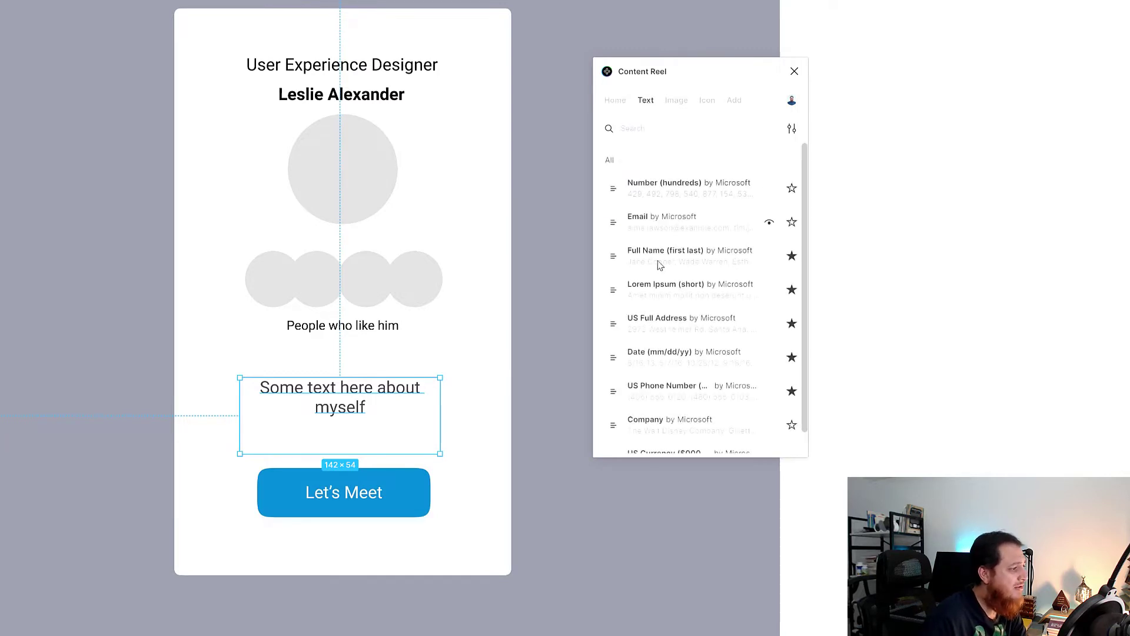
{"action": "left_click", "coordinate": [664, 296]}
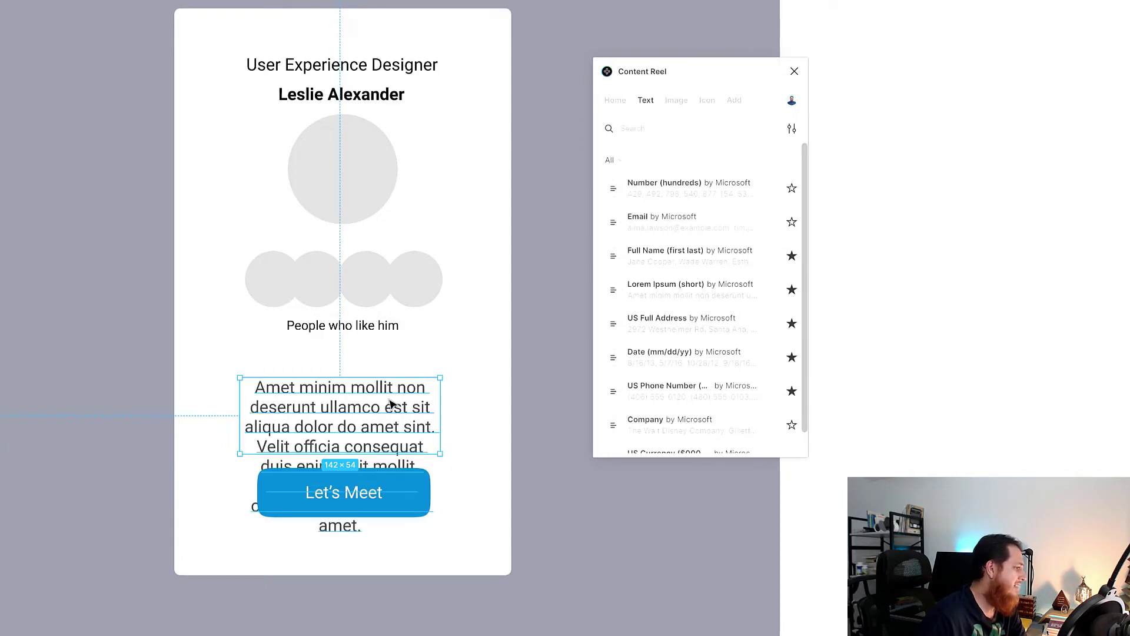
Step: Trim the paragraph by deleting the lines from 'Velit officia' onward
{"action": "double_click", "coordinate": [360, 427]}
{"action": "left_click", "coordinate": [361, 427]}
{"action": "left_click", "coordinate": [449, 517], "text": "shift"}
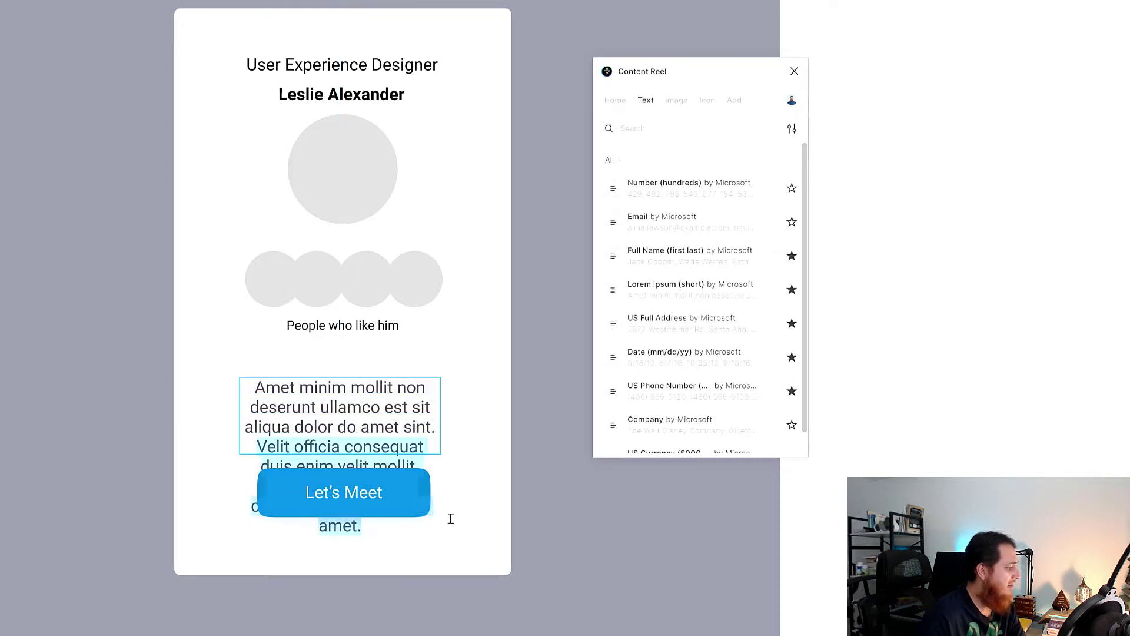
{"action": "key", "text": "BackSpace"}
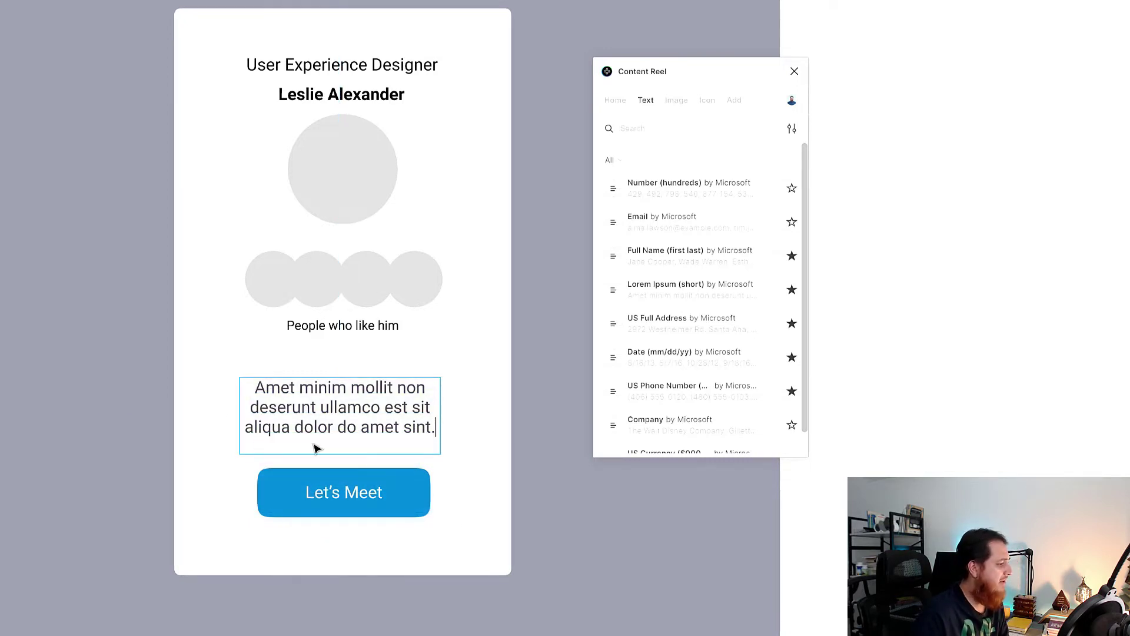
{"action": "key", "text": "Escape"}
{"action": "key", "text": "Escape"}
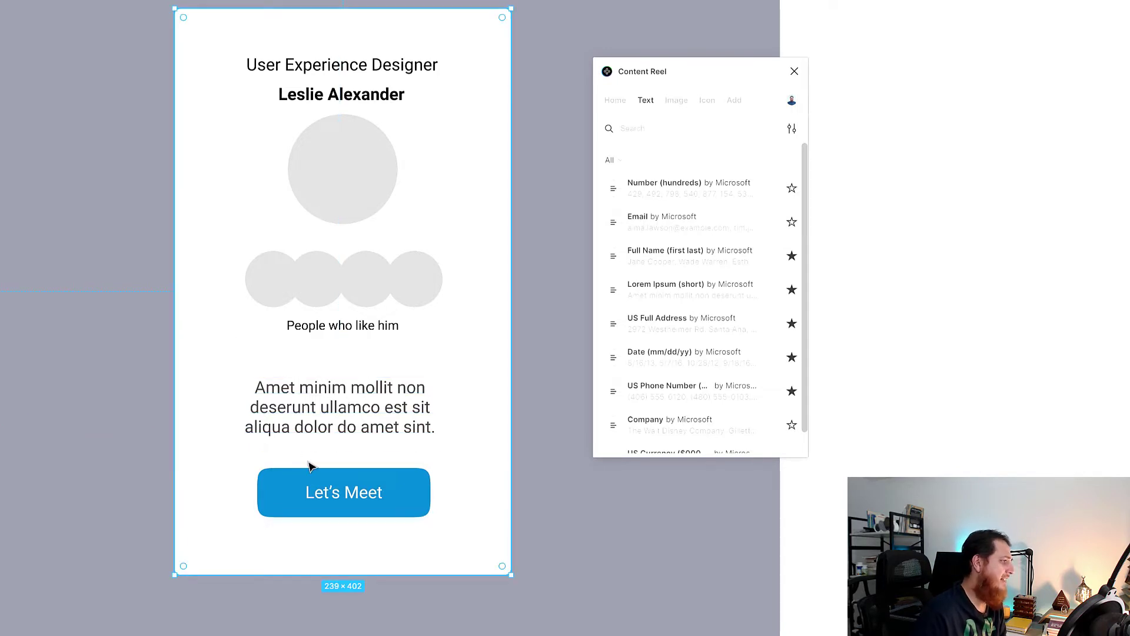
Step: Fill the large circle and four small circles with Avatars (female) photos
{"action": "left_click", "coordinate": [348, 195]}
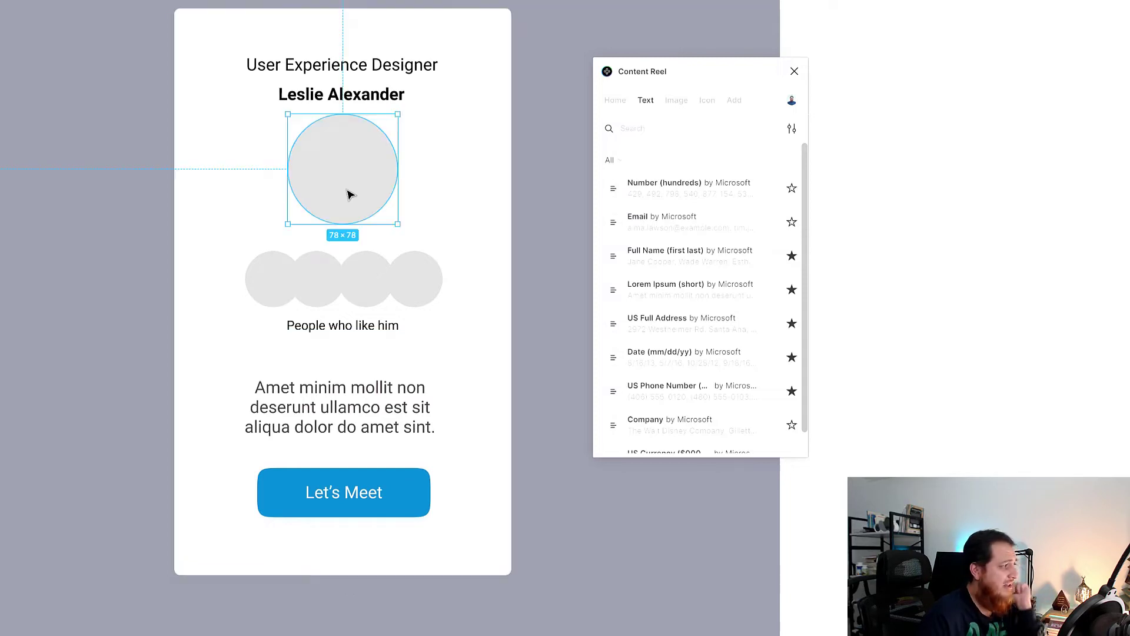
{"action": "left_click", "coordinate": [281, 273]}
{"action": "left_click", "coordinate": [319, 273], "text": "shift"}
{"action": "left_click", "coordinate": [333, 181], "text": "shift"}
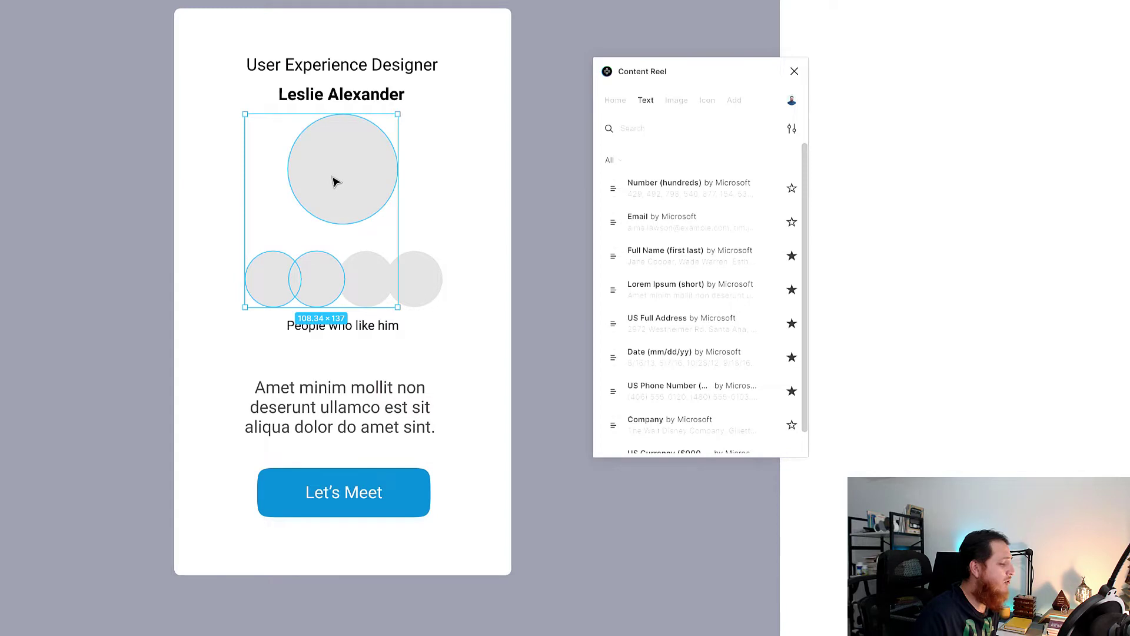
{"action": "left_click", "coordinate": [358, 271], "text": "shift"}
{"action": "left_click", "coordinate": [424, 288], "text": "shift"}
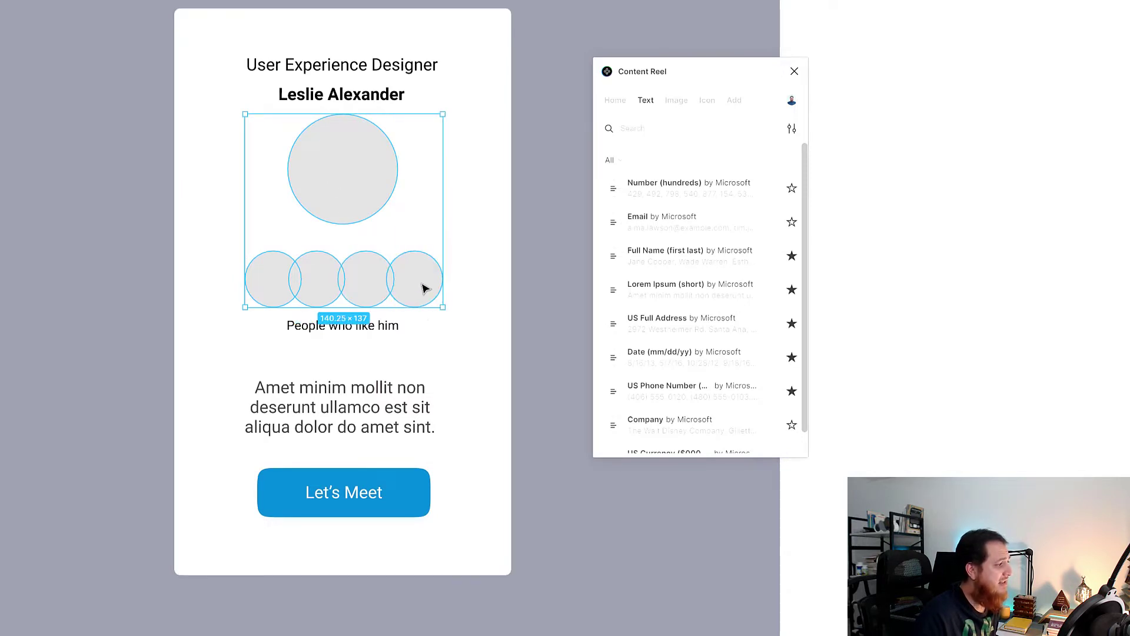
{"action": "left_click", "coordinate": [677, 102]}
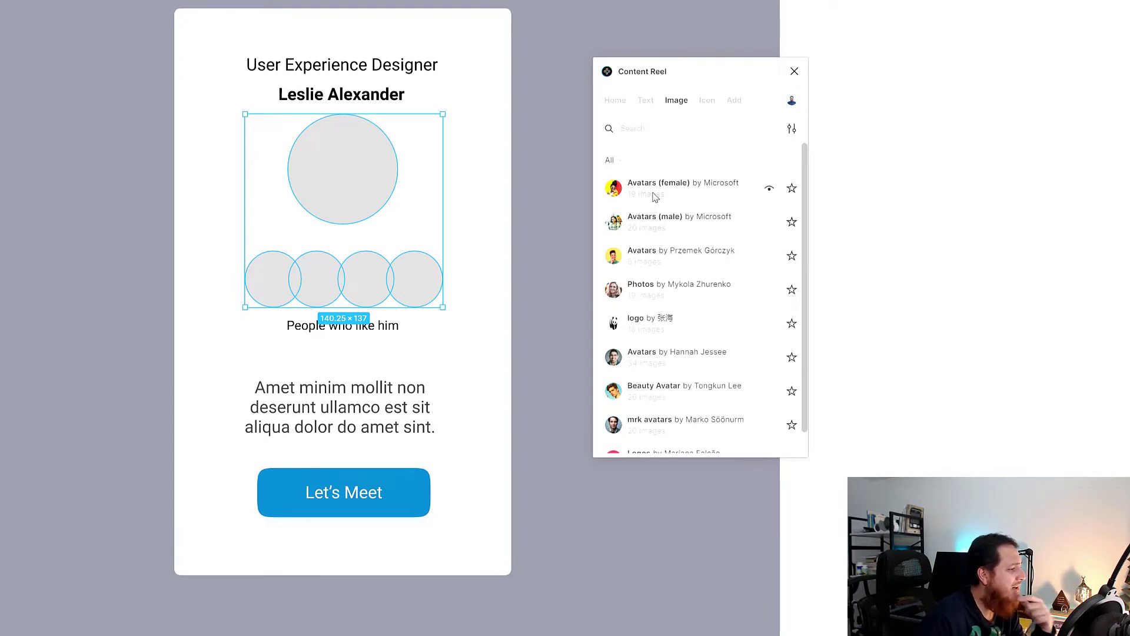
{"action": "left_click", "coordinate": [655, 196]}
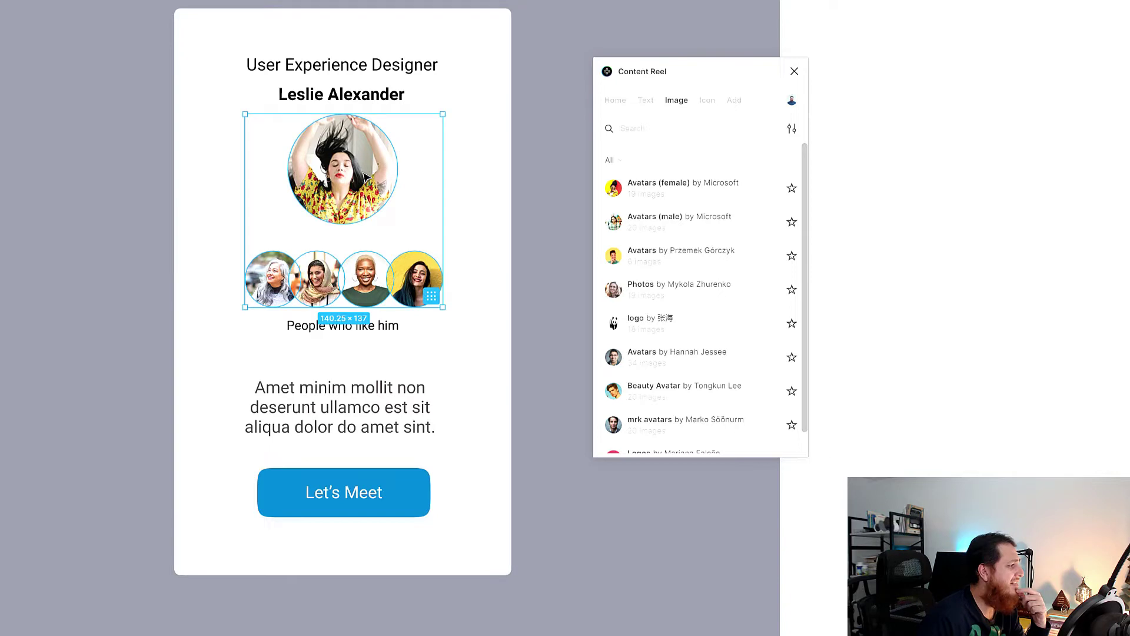
Step: Refill the large profile circle with a new female avatar, ending on a woman in a hijab
{"action": "left_click", "coordinate": [138, 171]}
{"action": "left_click", "coordinate": [287, 173]}
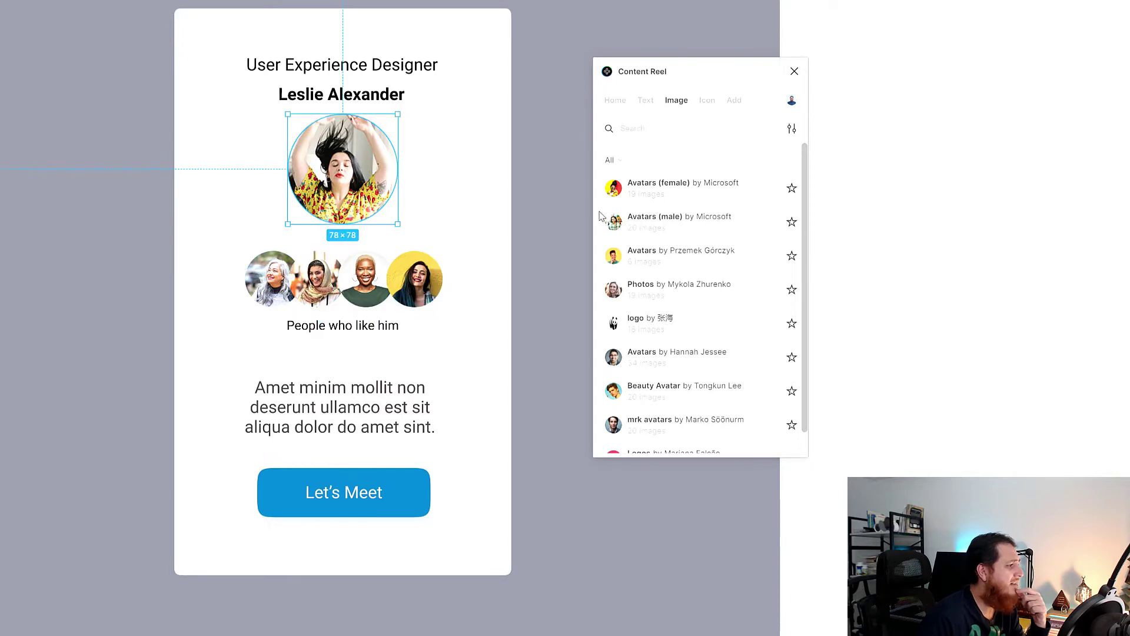
{"action": "left_click", "coordinate": [652, 194]}
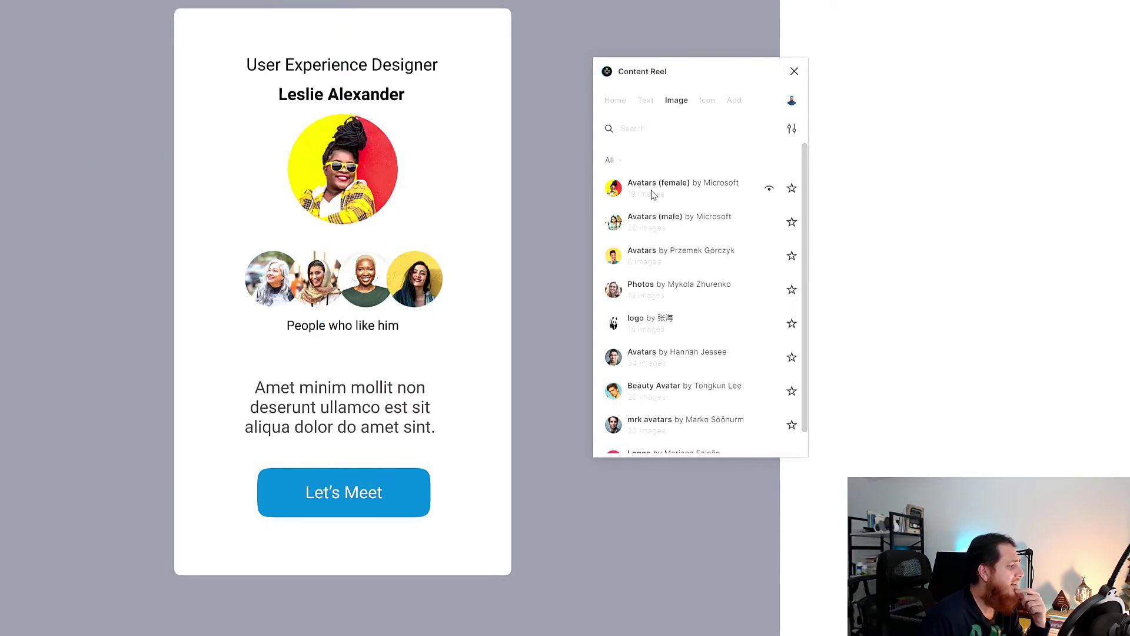
{"action": "left_click", "coordinate": [652, 195]}
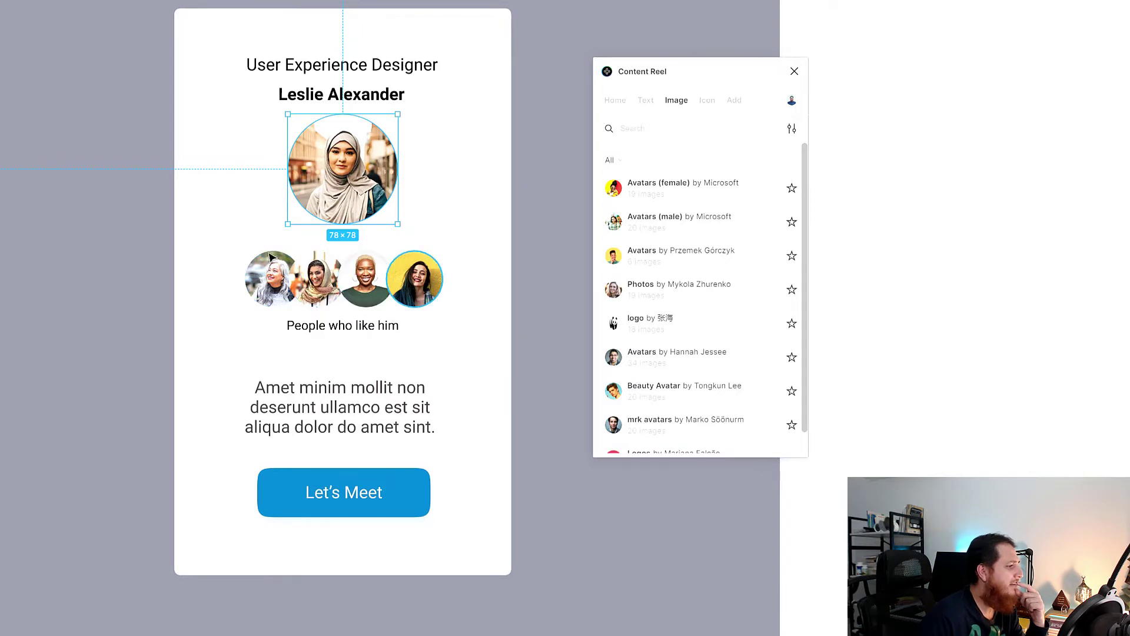
Step: Fill the large profile circle with a male avatar portrait
{"action": "left_click", "coordinate": [87, 132]}
{"action": "left_click", "coordinate": [336, 170]}
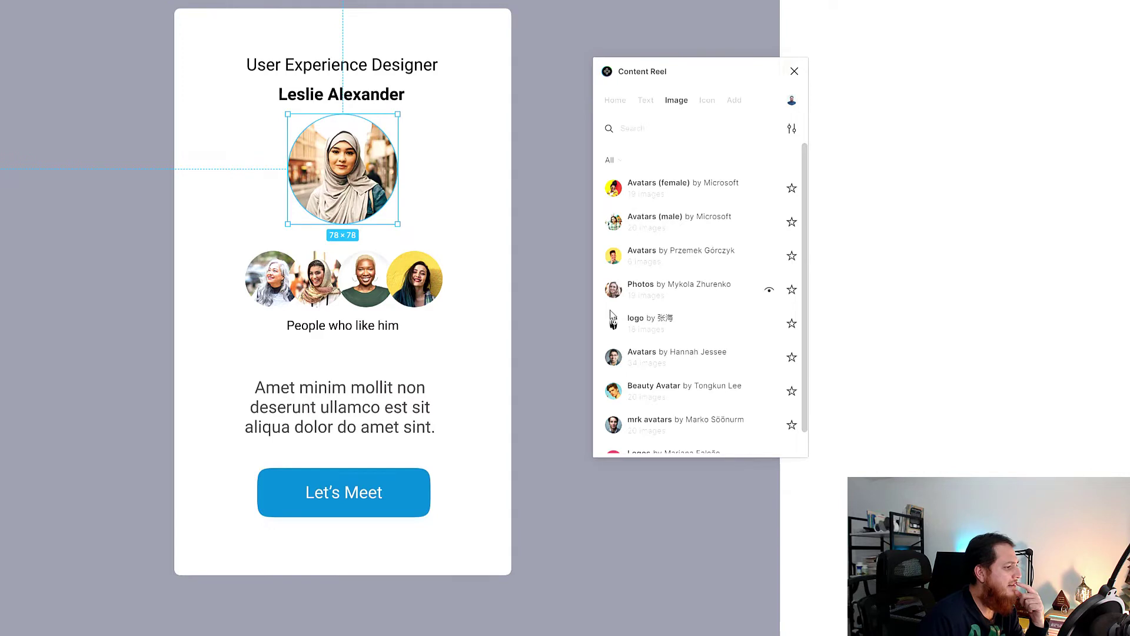
{"action": "left_click", "coordinate": [650, 357]}
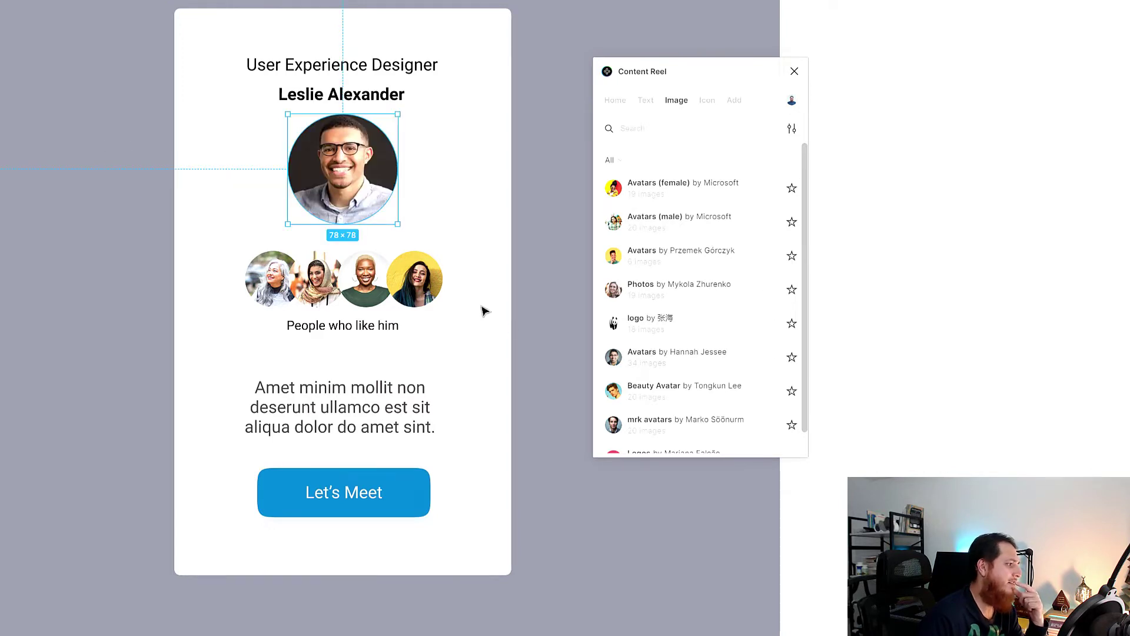
Step: Cycle the circle through Logos images, including the yellow PAINT and cyan-pink B logos
{"action": "left_click", "coordinate": [118, 165]}
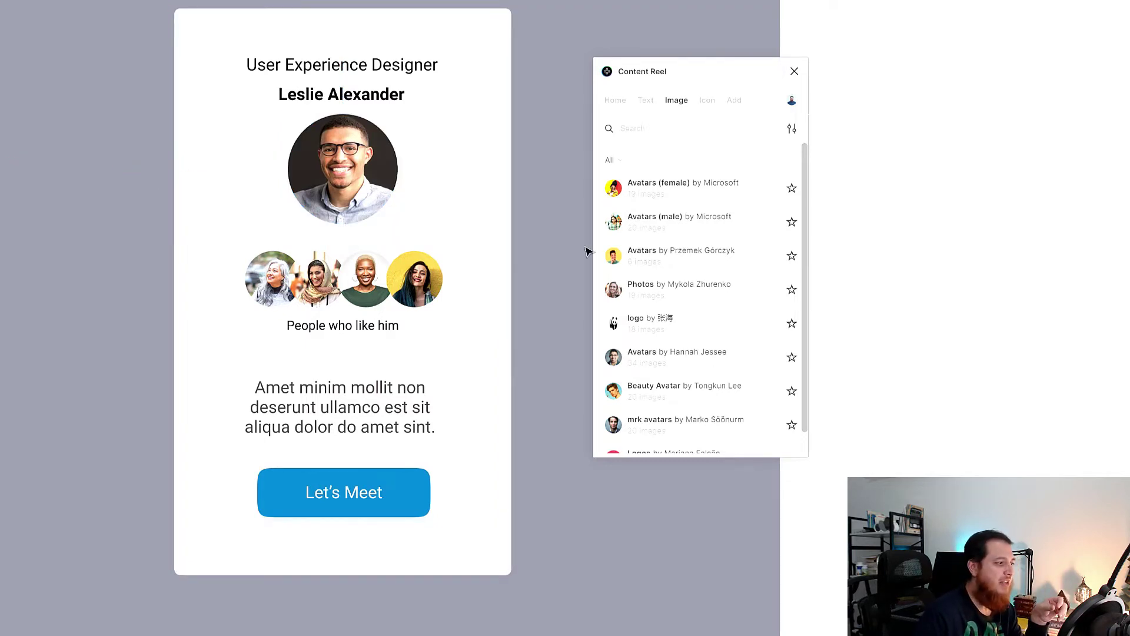
{"action": "scroll", "coordinate": [662, 333], "scroll_direction": "down", "scroll_amount": 1}
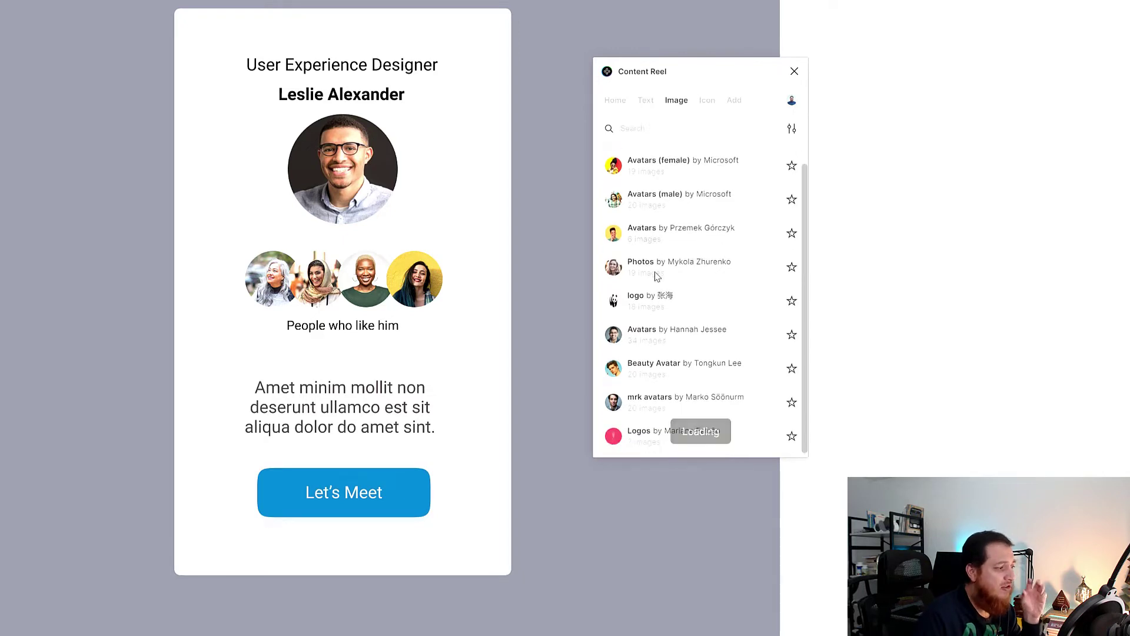
{"action": "scroll", "coordinate": [663, 335], "scroll_direction": "down", "scroll_amount": 6}
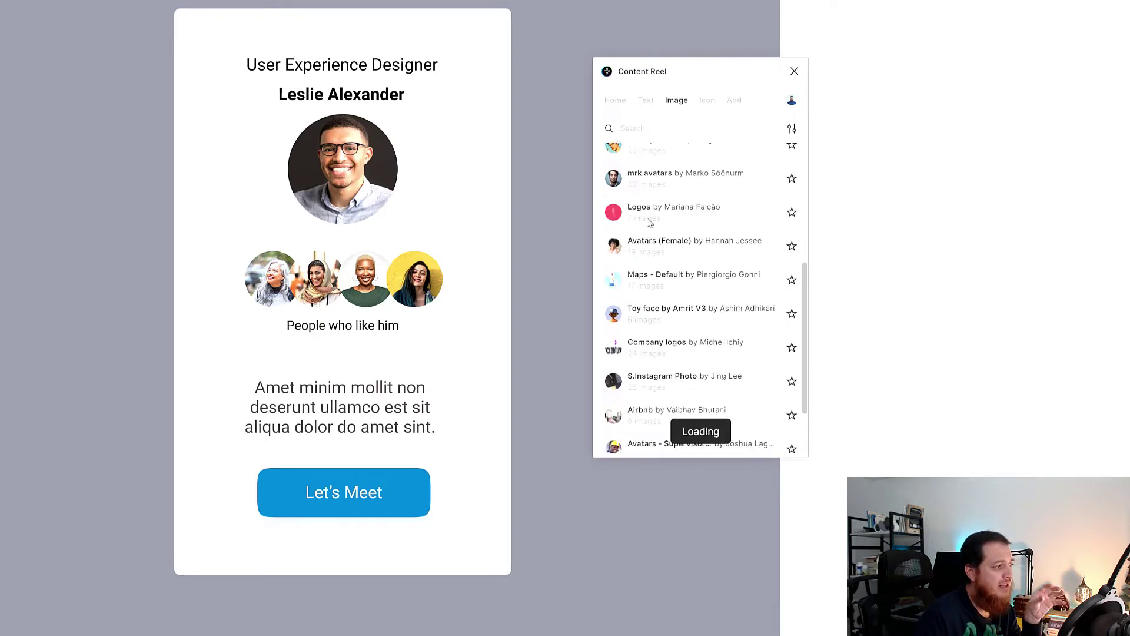
{"action": "left_click", "coordinate": [359, 169]}
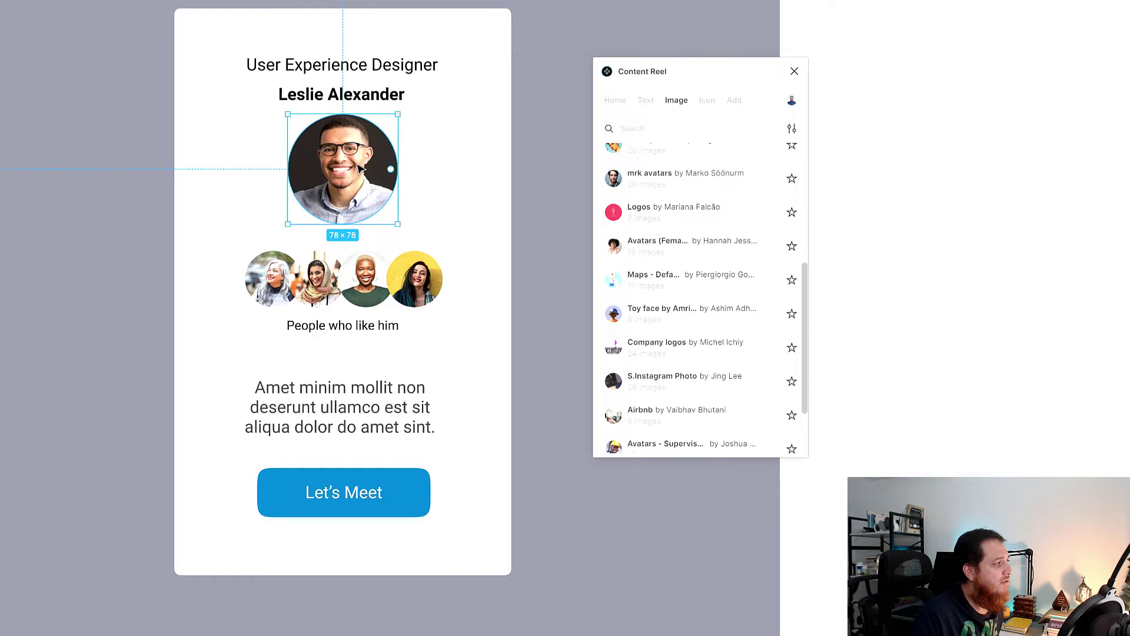
{"action": "left_click", "coordinate": [659, 220]}
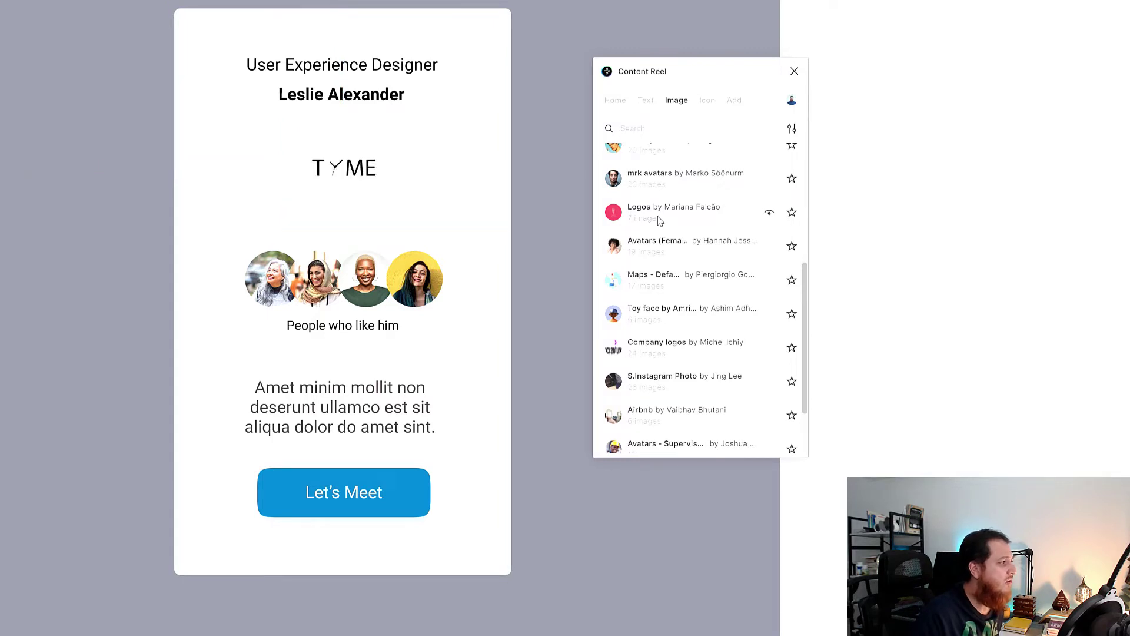
{"action": "left_click", "coordinate": [650, 220]}
{"action": "left_click", "coordinate": [649, 220]}
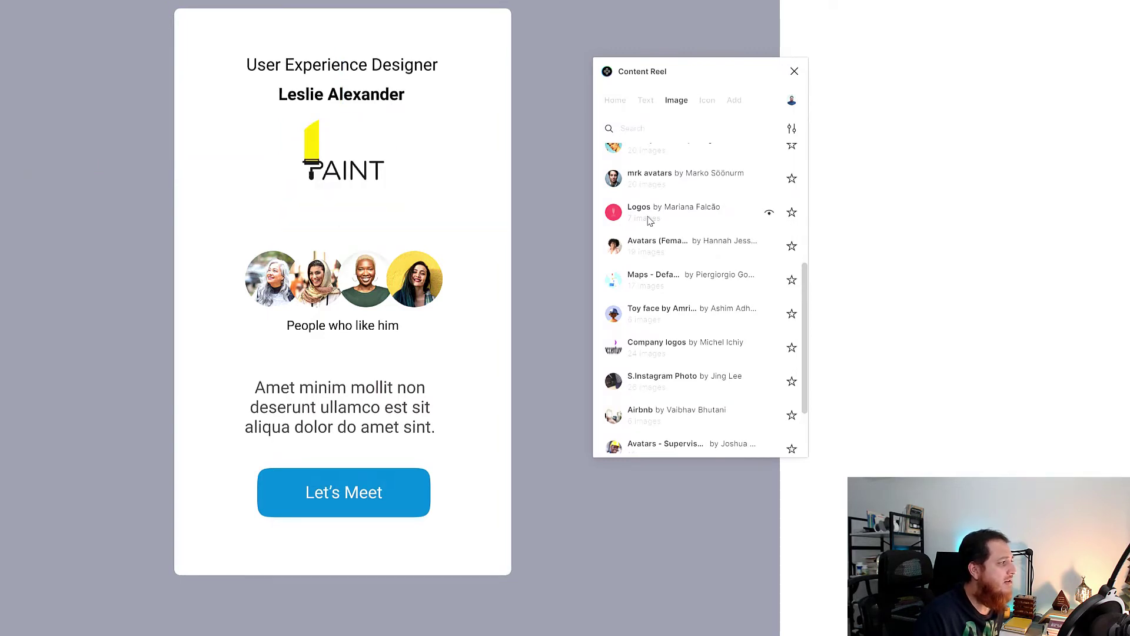
{"action": "left_click", "coordinate": [649, 220]}
{"action": "left_click", "coordinate": [650, 220]}
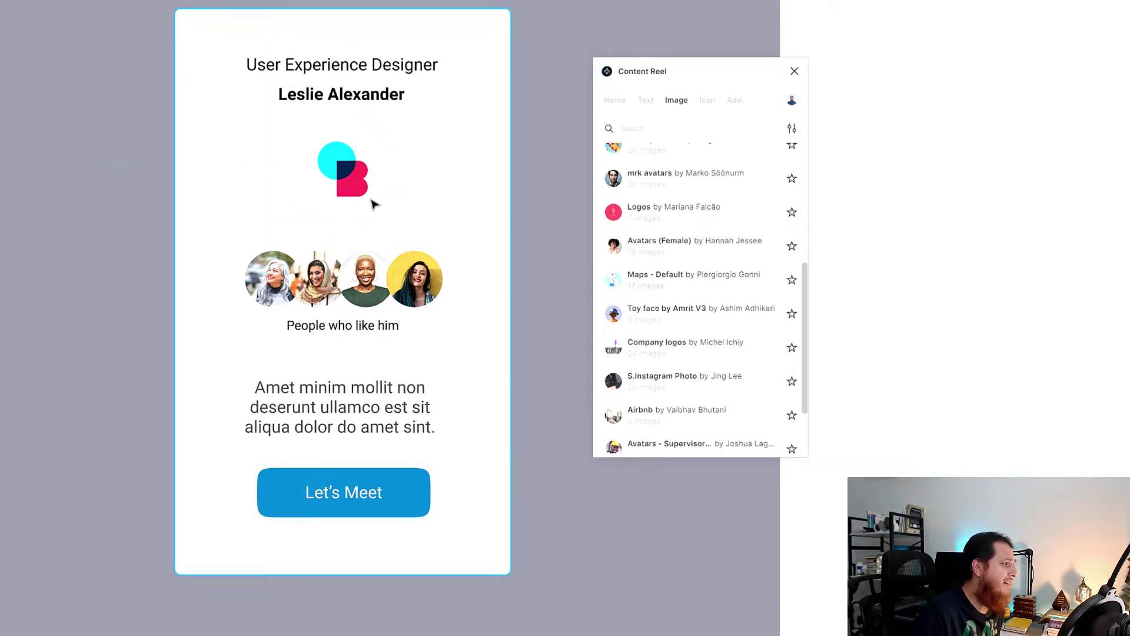
Step: Try a map and a company logo, then settle on an S.Instagram Photo of a Starbucks cup
{"action": "left_click", "coordinate": [393, 215]}
{"action": "left_click", "coordinate": [635, 276]}
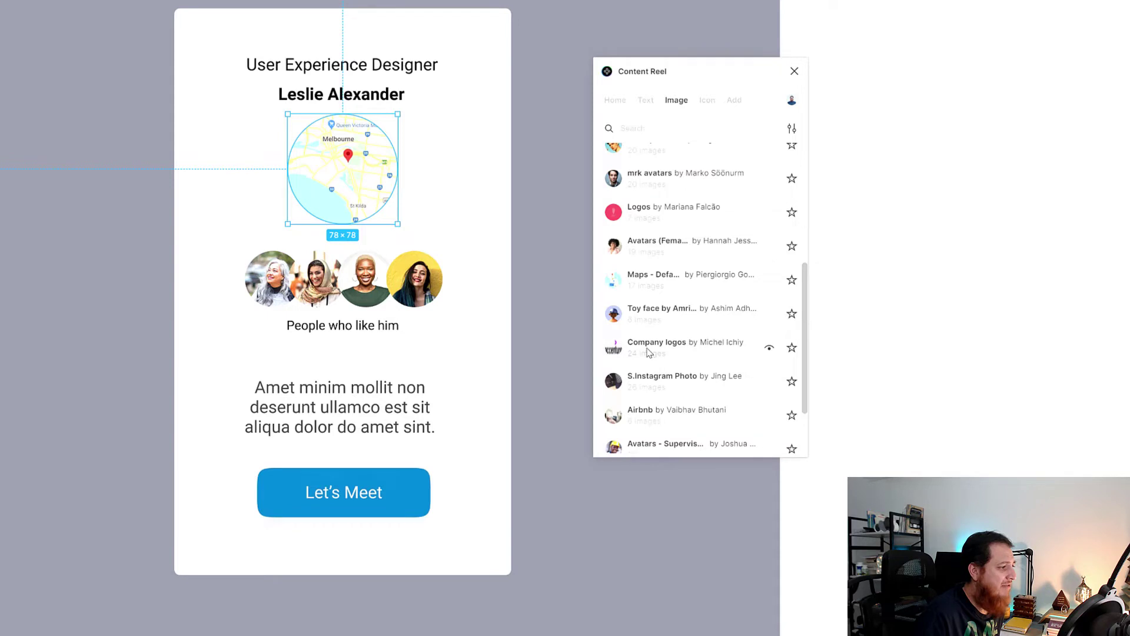
{"action": "left_click", "coordinate": [663, 353]}
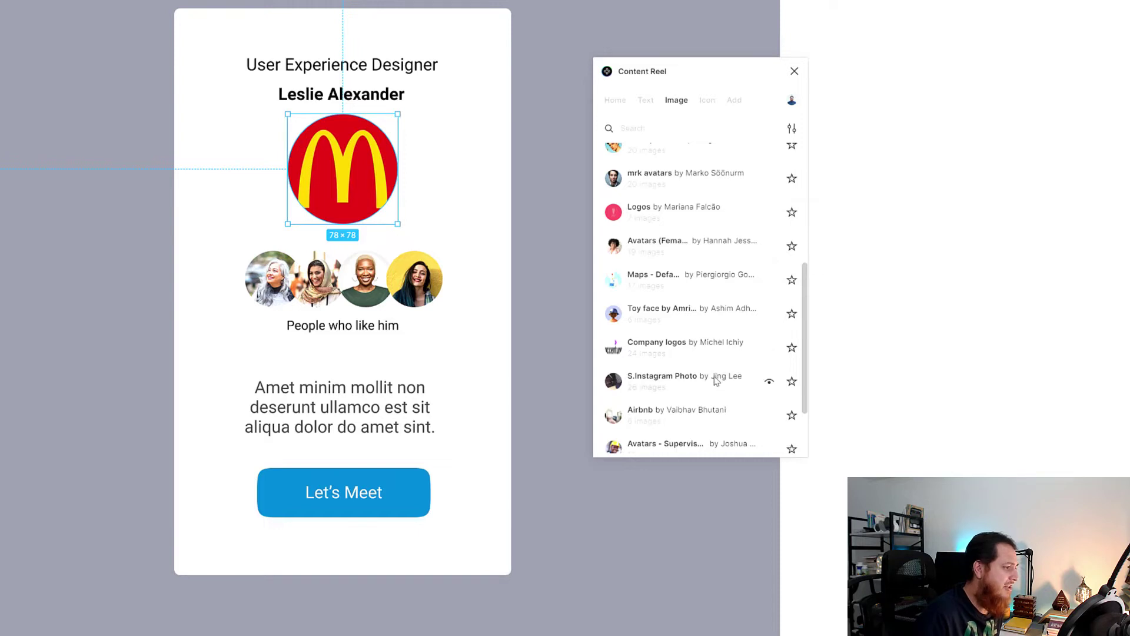
{"action": "left_click", "coordinate": [700, 382]}
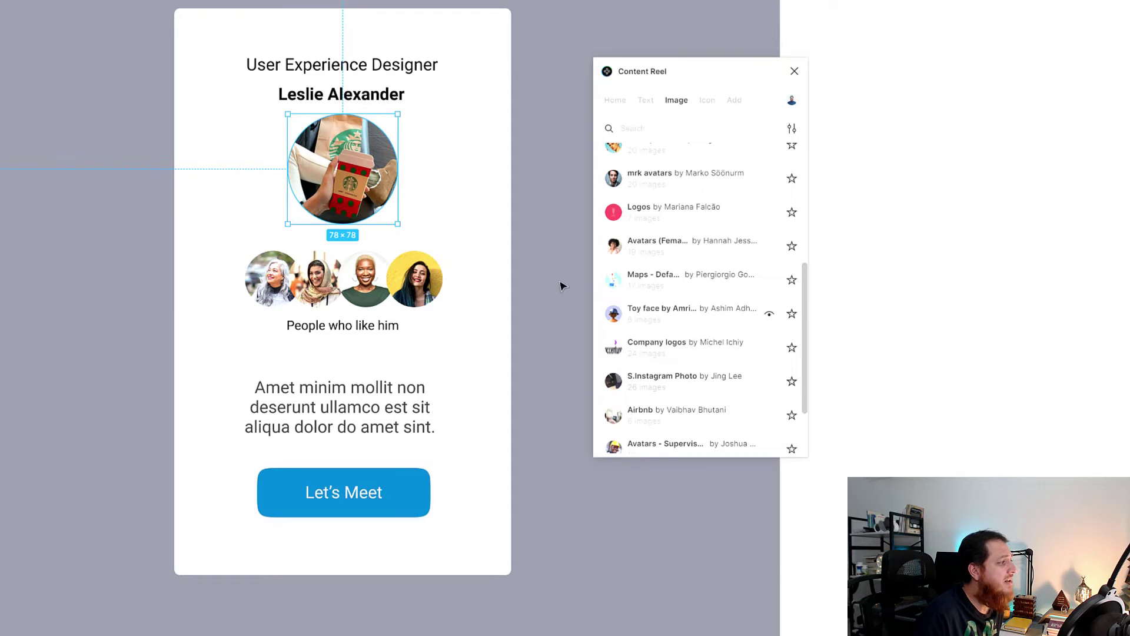
{"action": "scroll", "coordinate": [694, 406], "scroll_direction": "up", "scroll_amount": 4}
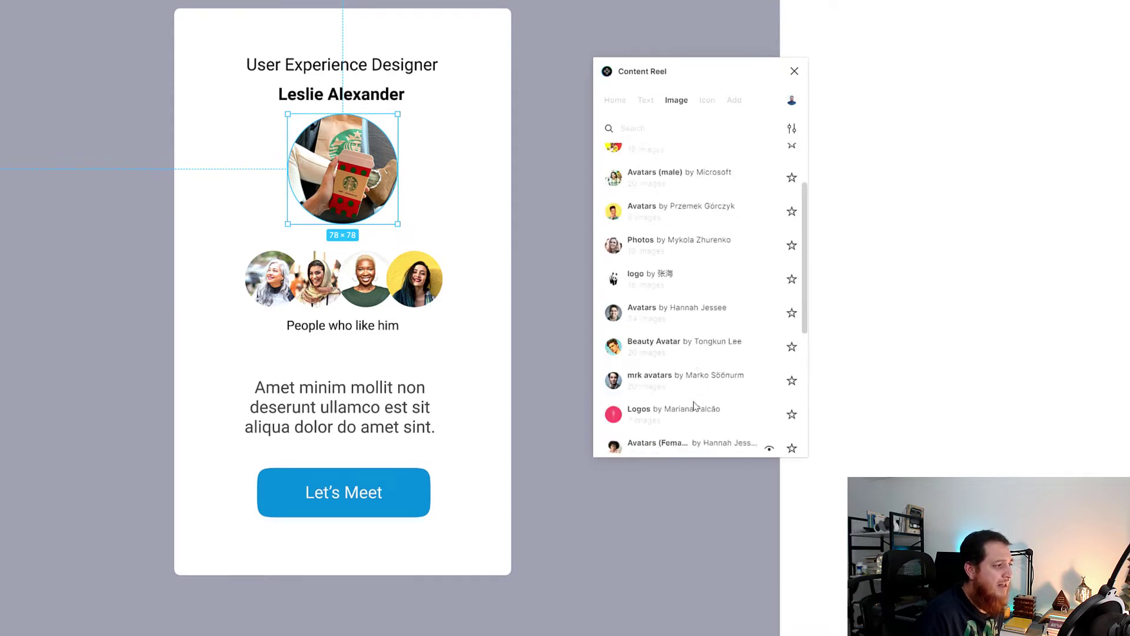
{"action": "scroll", "coordinate": [694, 400], "scroll_direction": "down", "scroll_amount": 5}
{"action": "scroll", "coordinate": [693, 397], "scroll_direction": "down", "scroll_amount": 1}
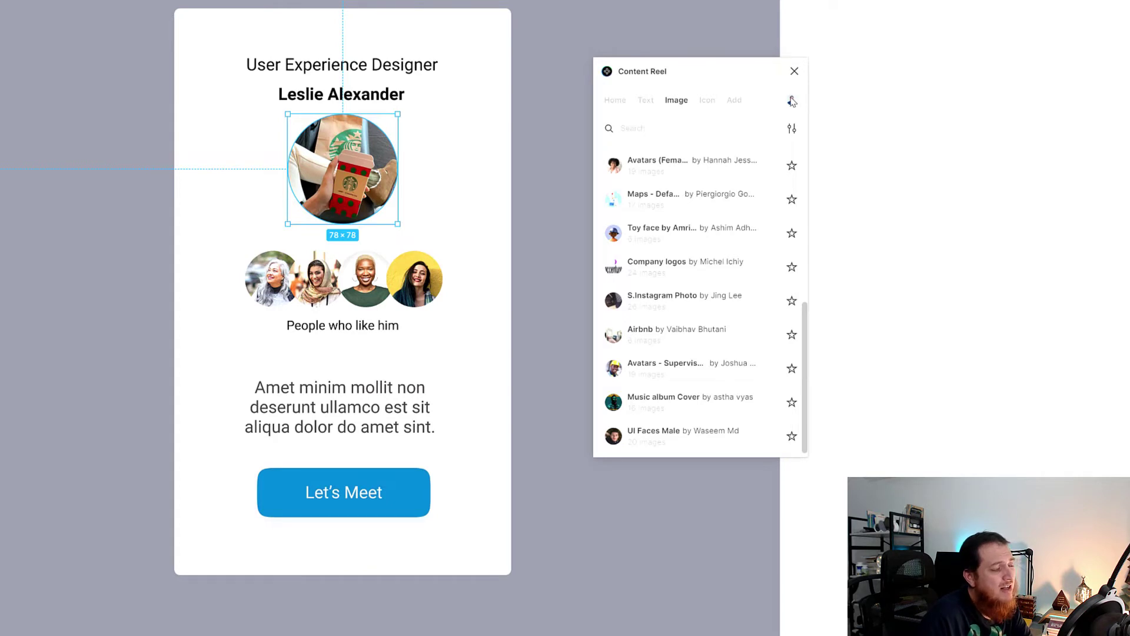
Step: Start a new Text based content set from Content Reel's Add page
{"action": "left_click", "coordinate": [736, 102]}
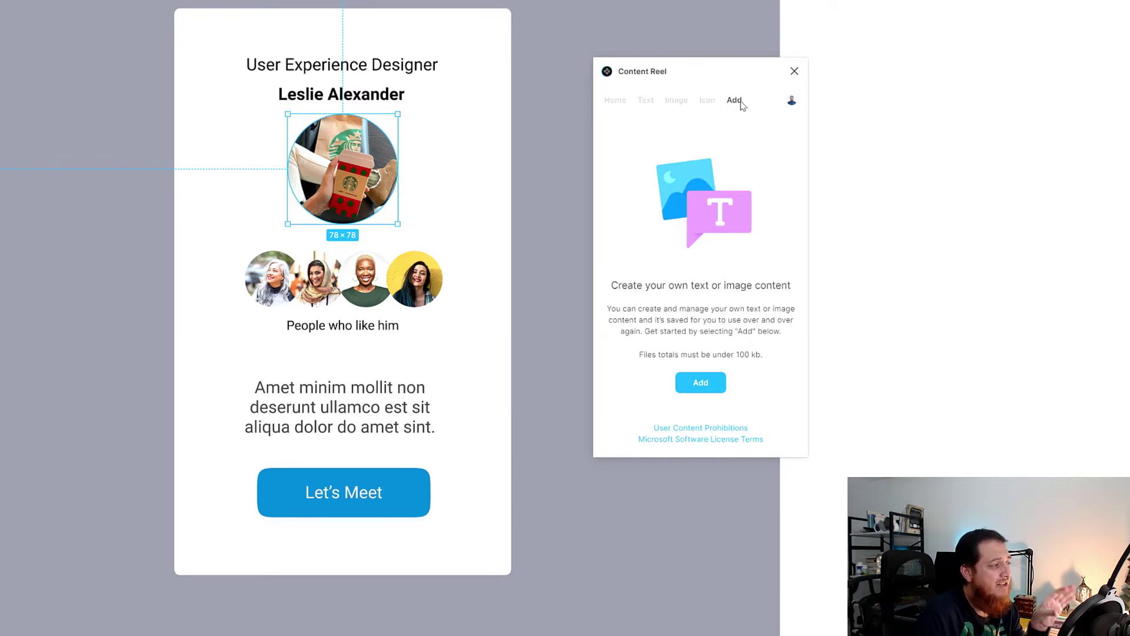
{"action": "left_click", "coordinate": [700, 384]}
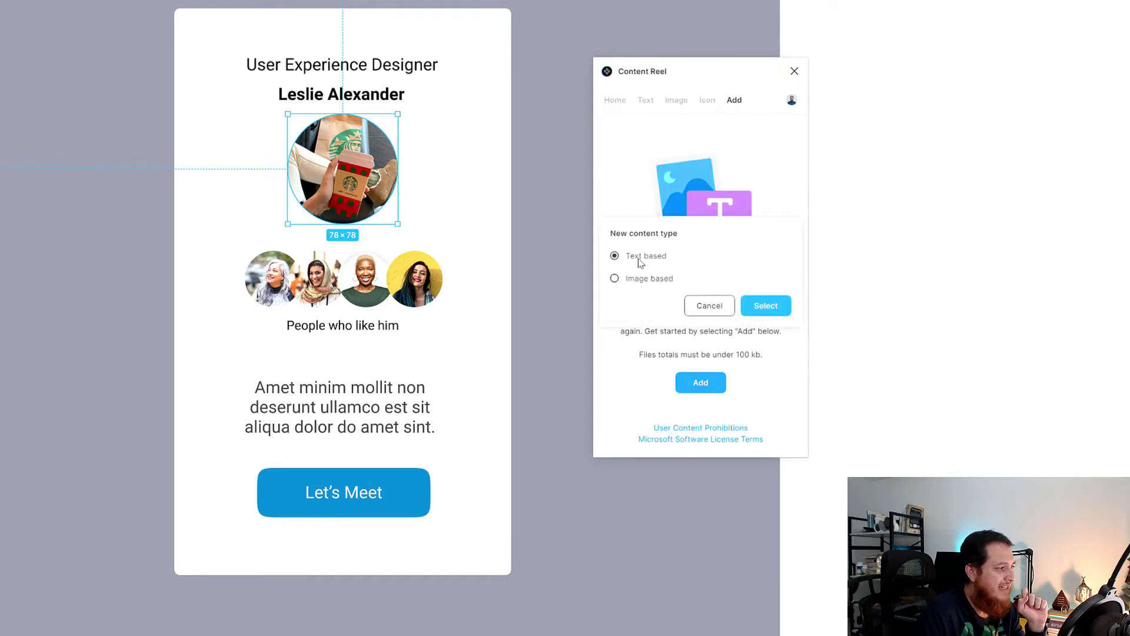
{"action": "left_click", "coordinate": [765, 307]}
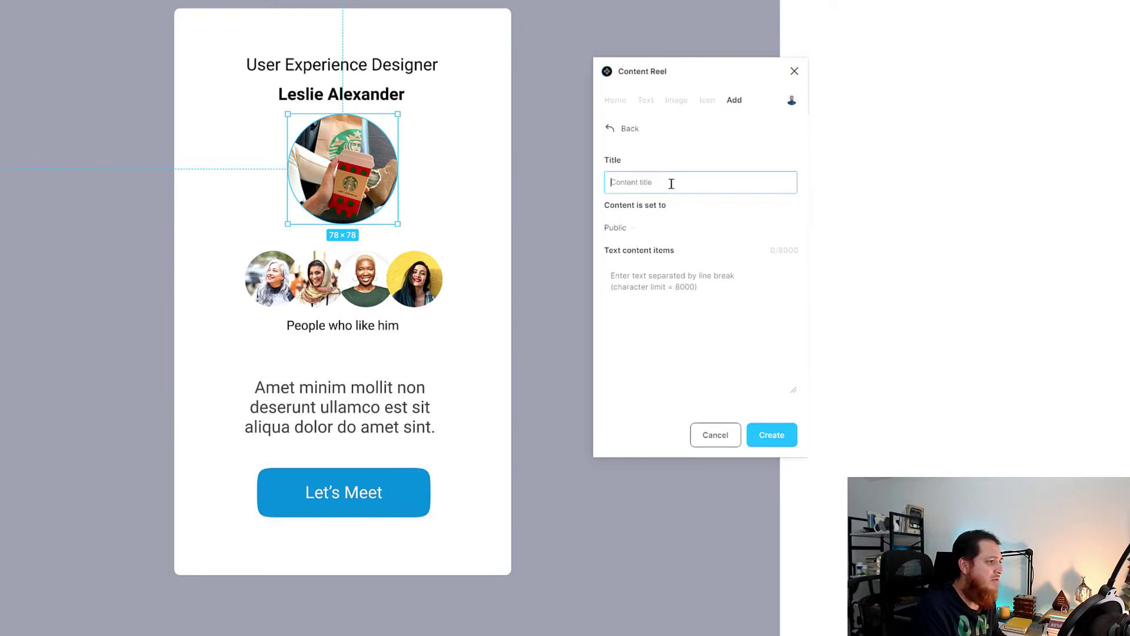
Step: Title the new content set 'Muslim Names'
{"action": "type", "text": "uslim Names"}
{"action": "key", "text": "Tab"}
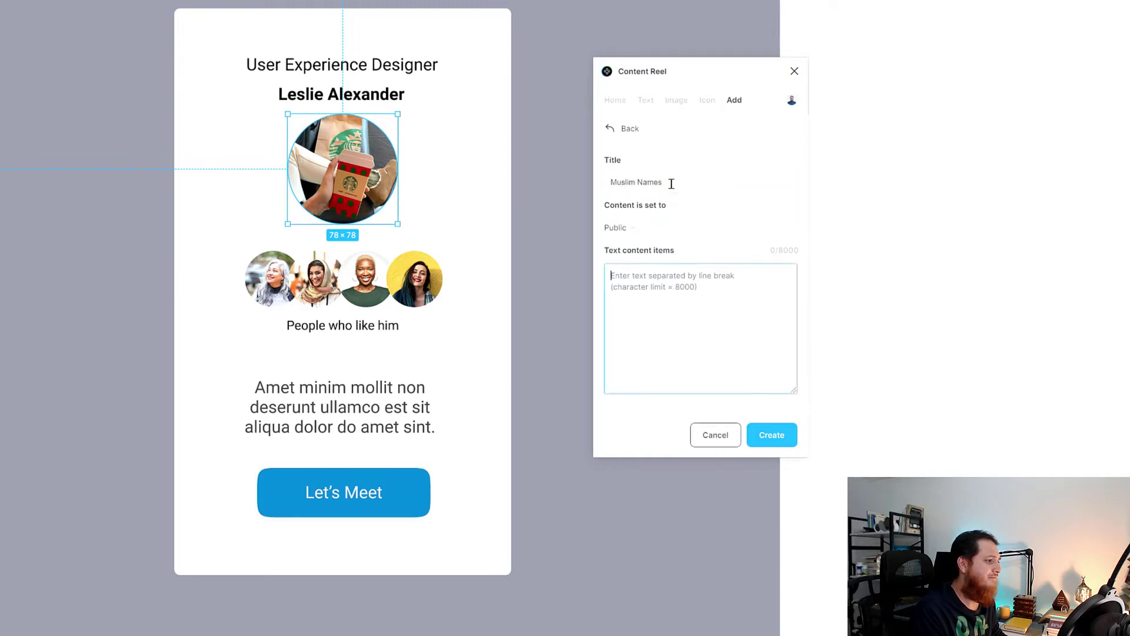
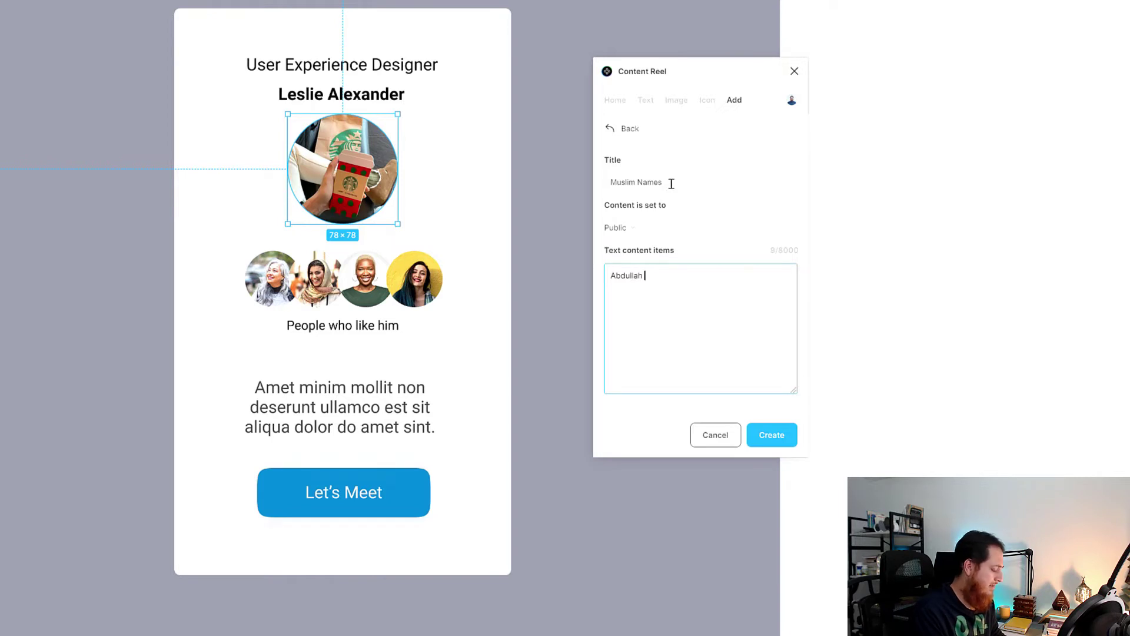
Step: Enter the sample full names as text items, one per line
{"action": "key", "text": "Return"}
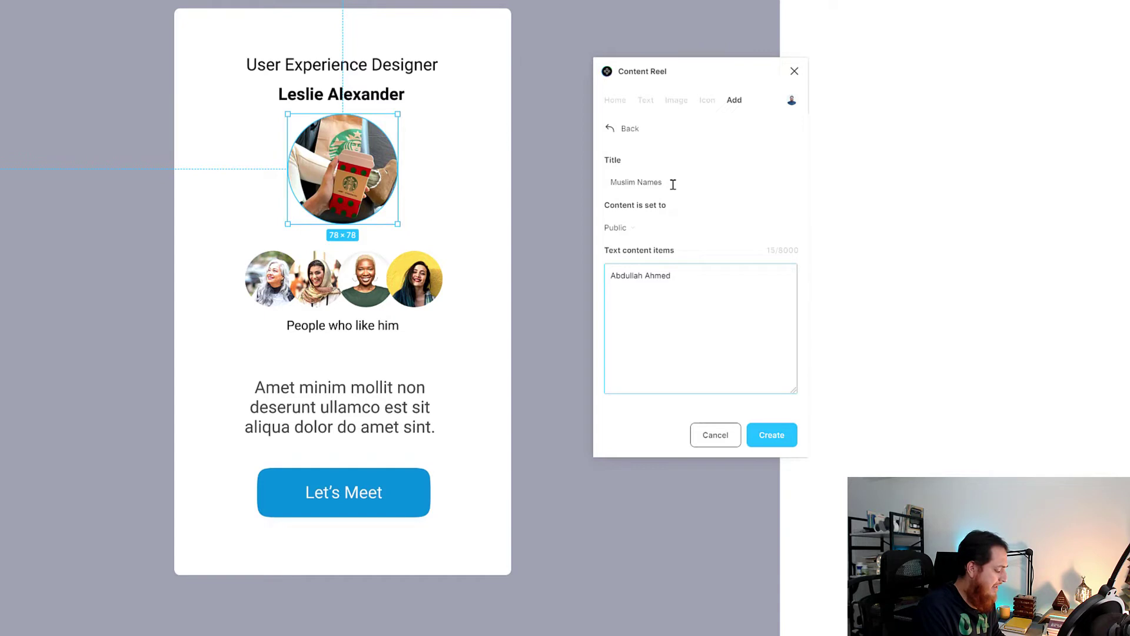
{"action": "type", "text": "Iqbal"}
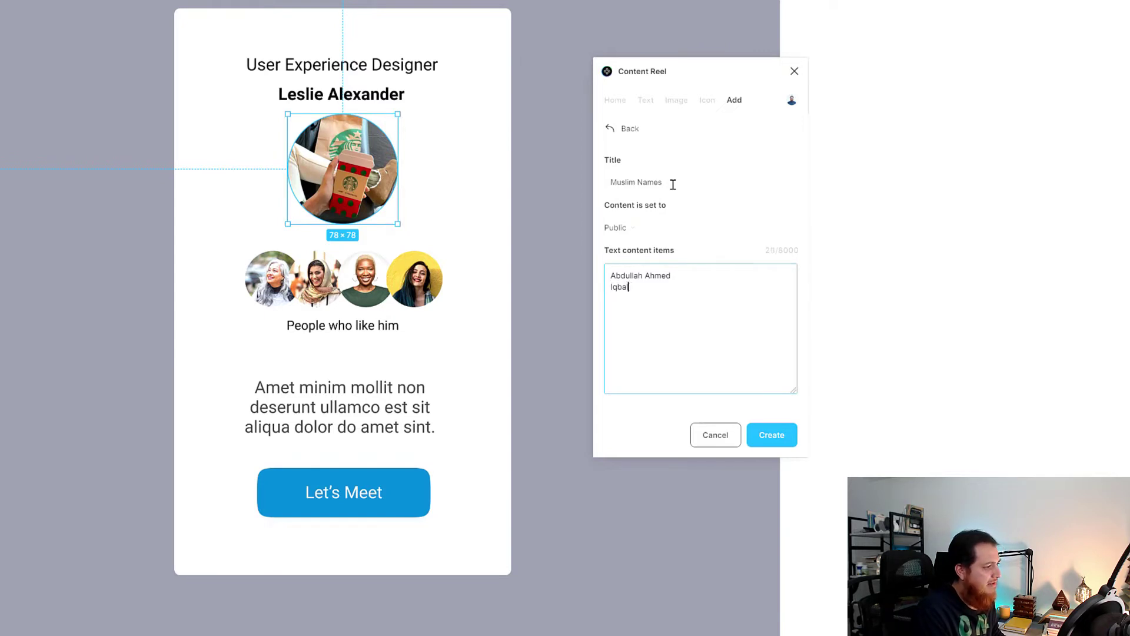
{"action": "key", "text": "Return"}
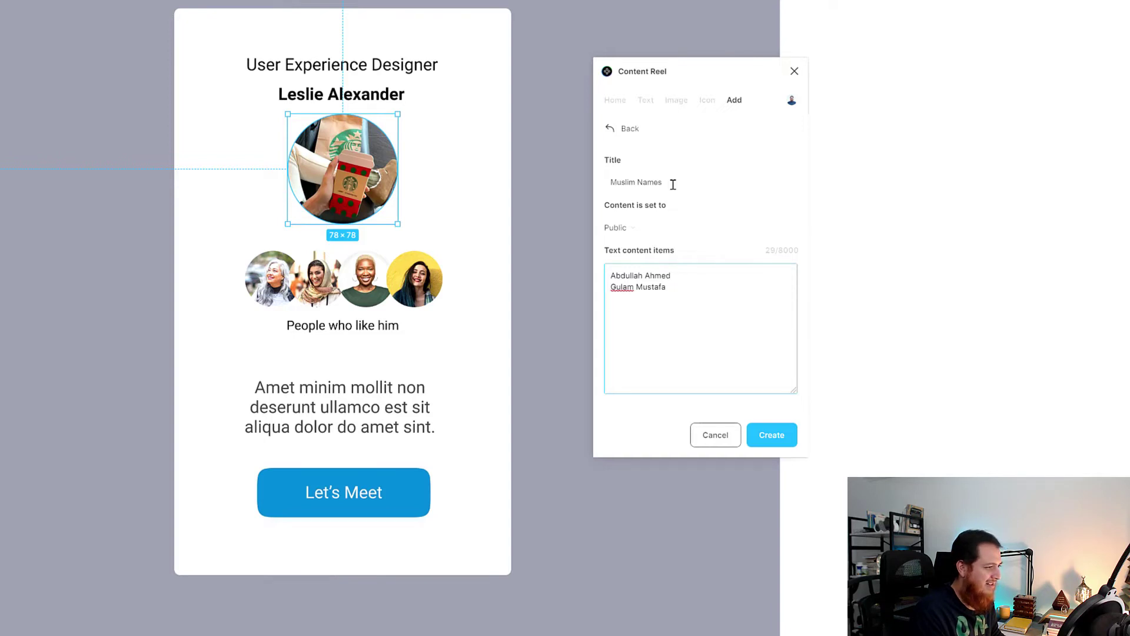
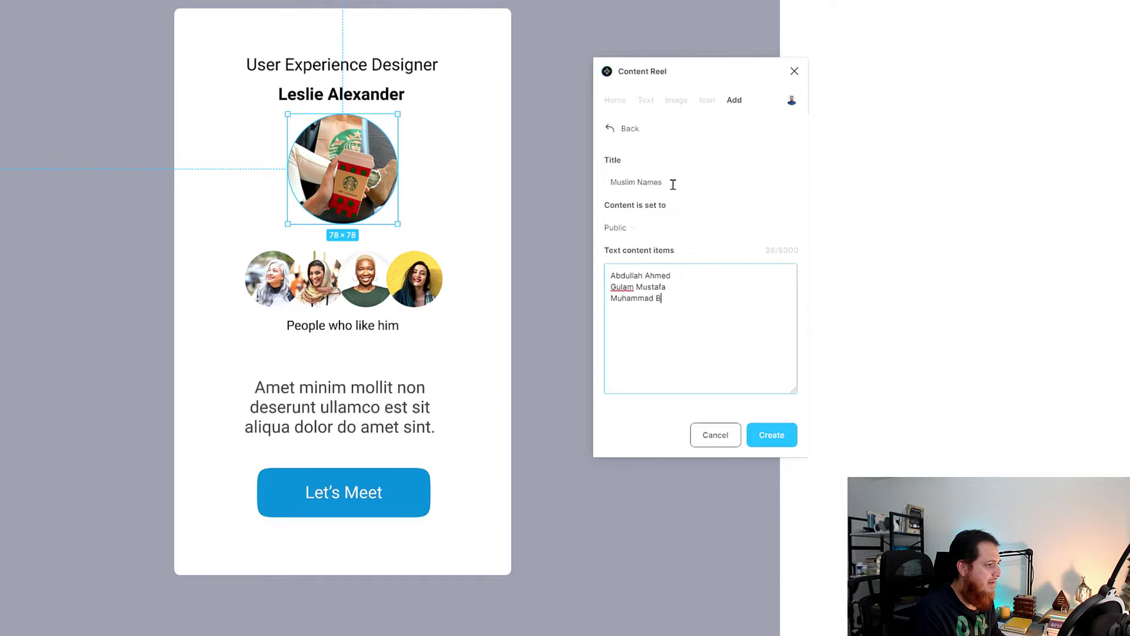
{"action": "key", "text": "Return"}
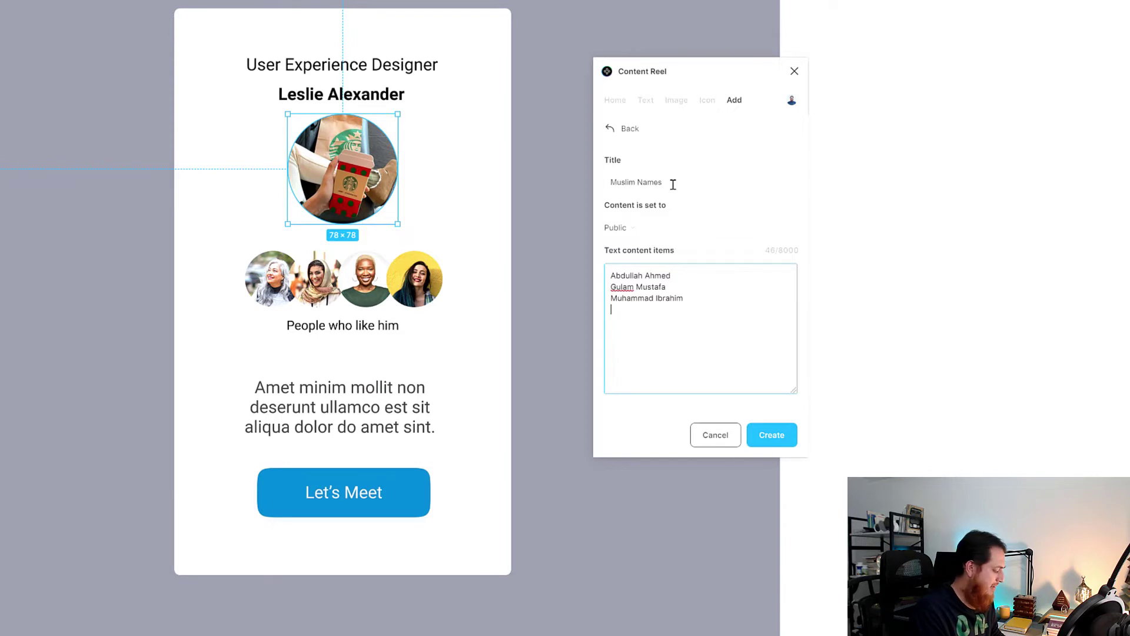
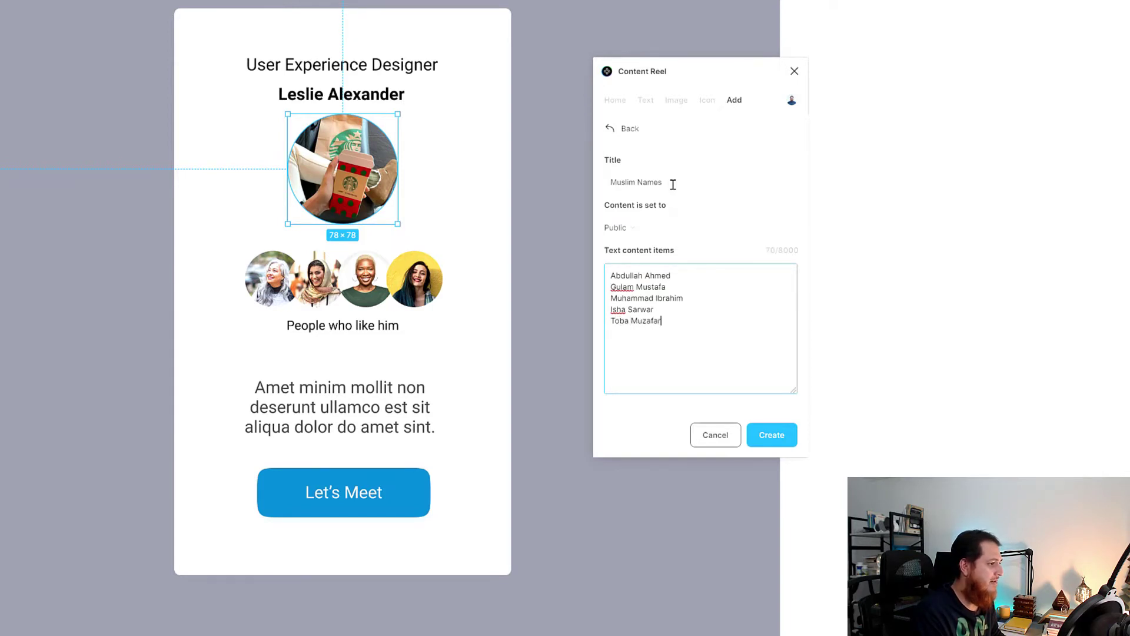
{"action": "key", "text": "Return"}
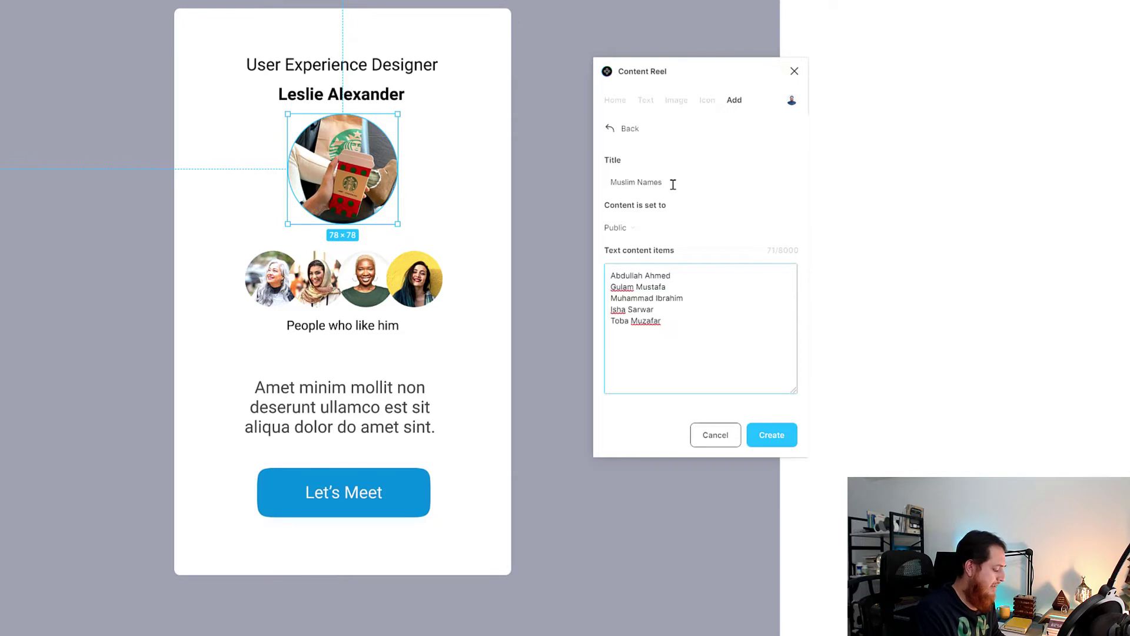
{"action": "key", "text": "Return"}
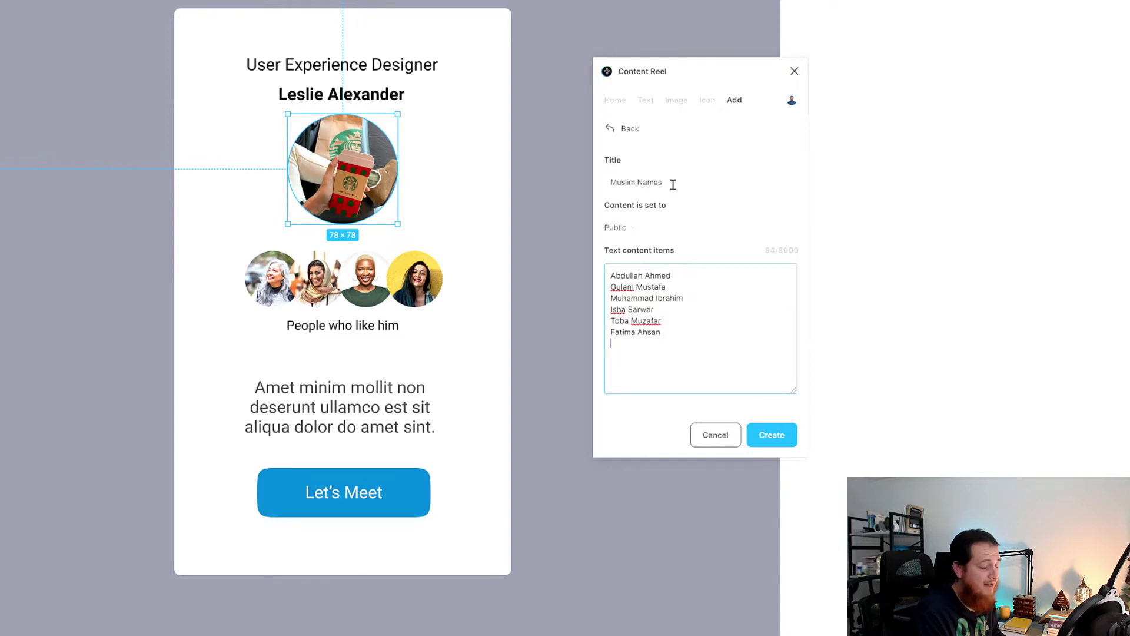
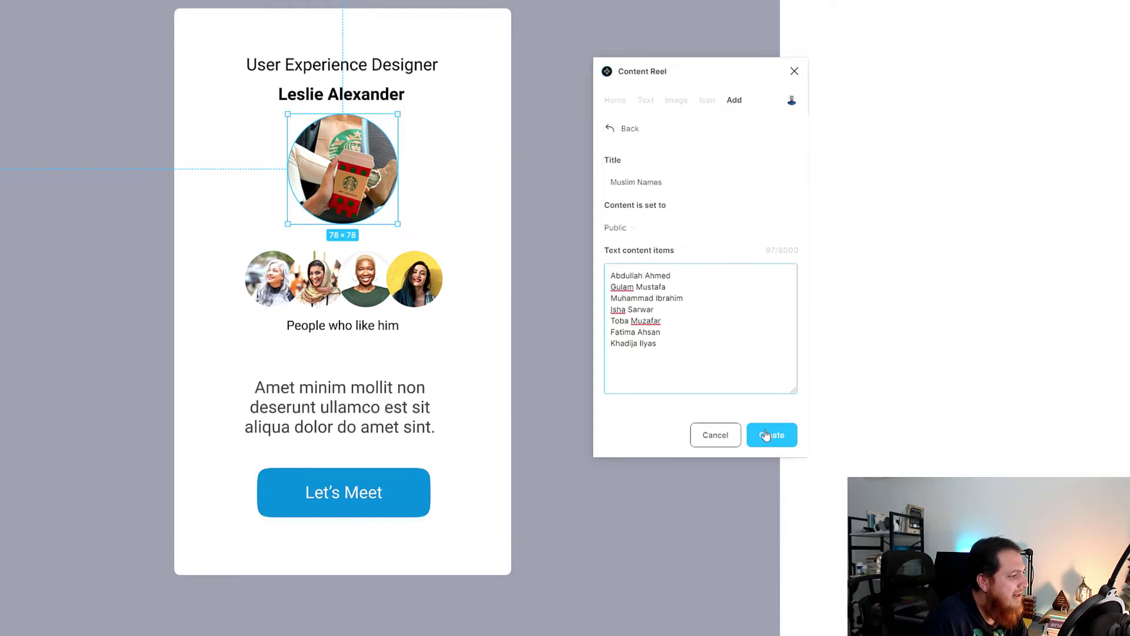
Step: Create the Muslim Names list with Public sharing and confirm Create as Public
{"action": "left_click", "coordinate": [628, 229]}
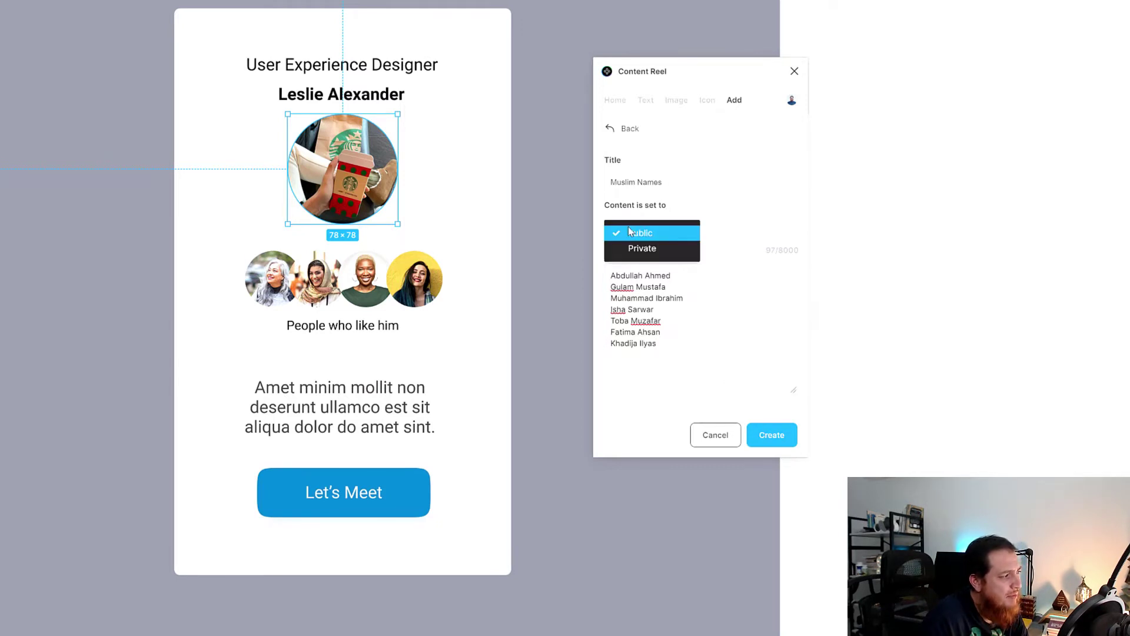
{"action": "left_click", "coordinate": [708, 363]}
{"action": "left_click", "coordinate": [769, 434]}
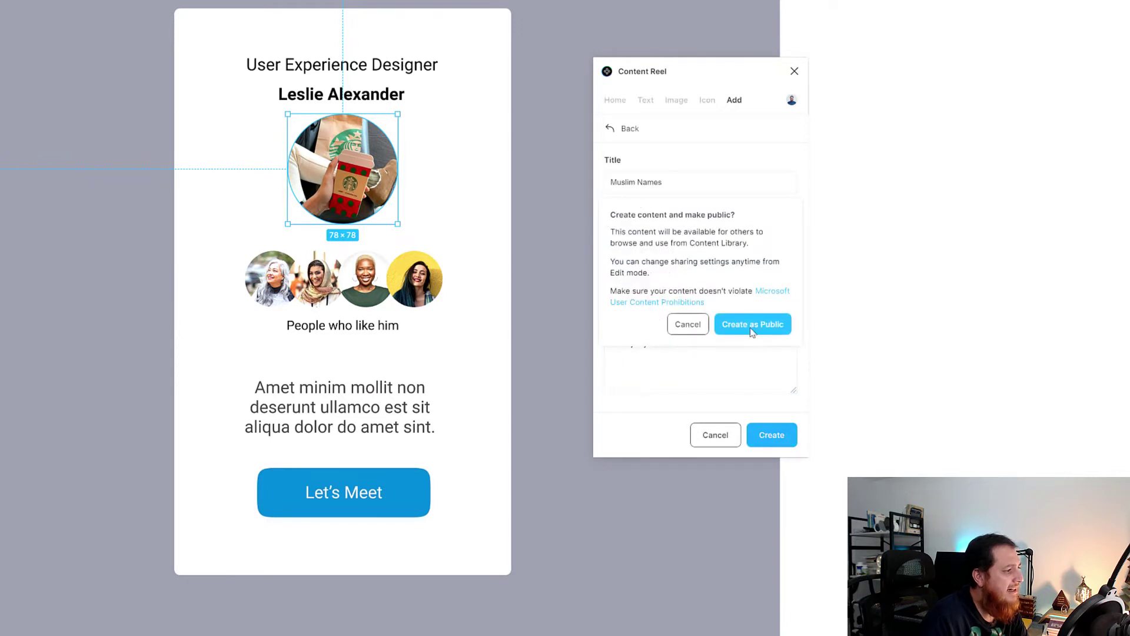
{"action": "left_click", "coordinate": [752, 324]}
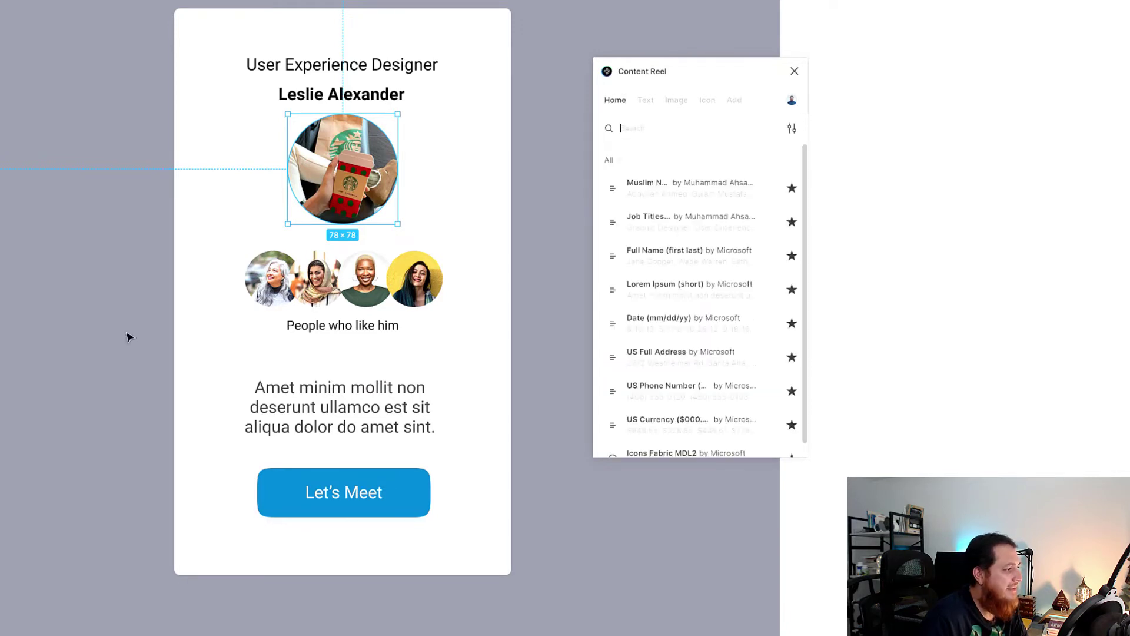
Step: Fill the card's name from the Muslim Names list, shuffling entries, then show the Icon sets
{"action": "left_click", "coordinate": [345, 97]}
{"action": "left_click", "coordinate": [663, 199]}
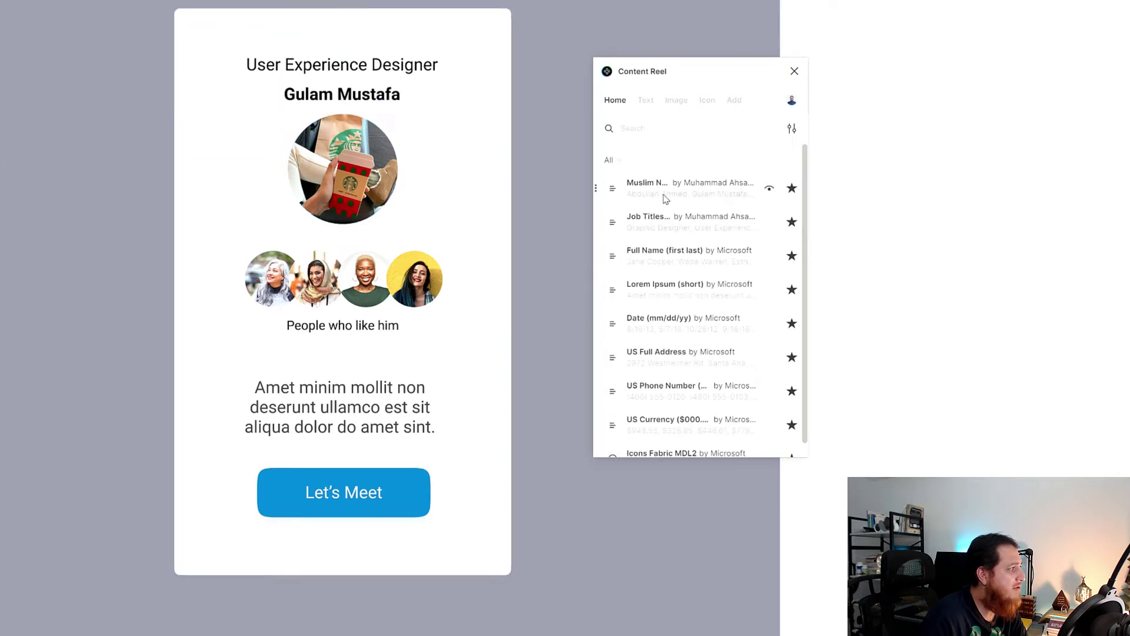
{"action": "left_click", "coordinate": [664, 198]}
{"action": "left_click", "coordinate": [663, 198]}
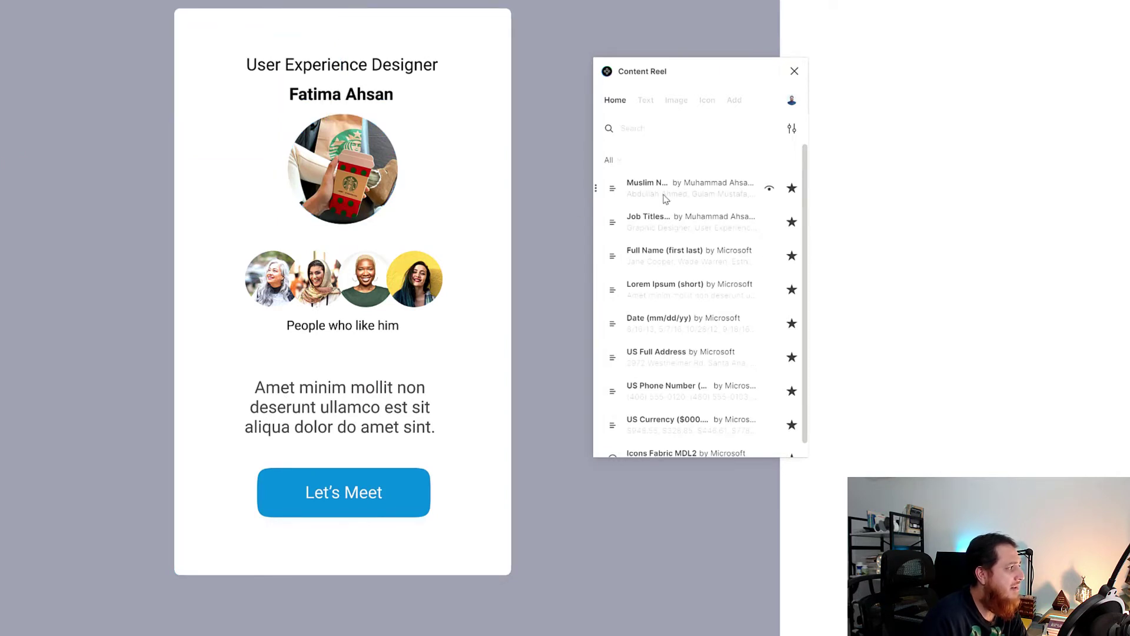
{"action": "left_click", "coordinate": [664, 198]}
{"action": "left_click", "coordinate": [125, 209]}
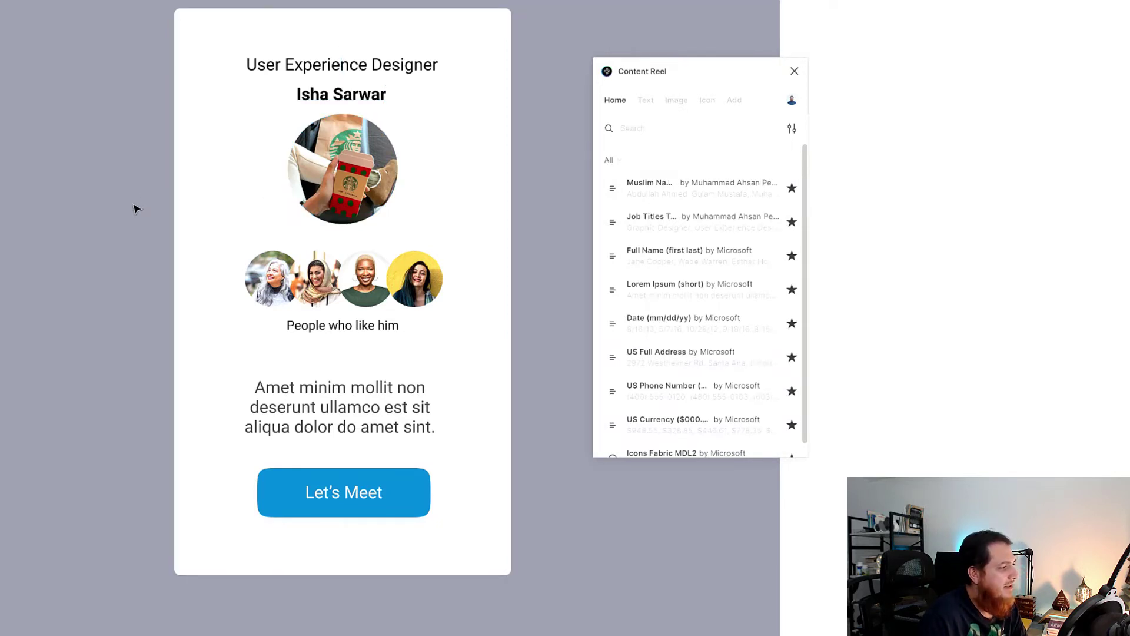
{"action": "left_click", "coordinate": [707, 102]}
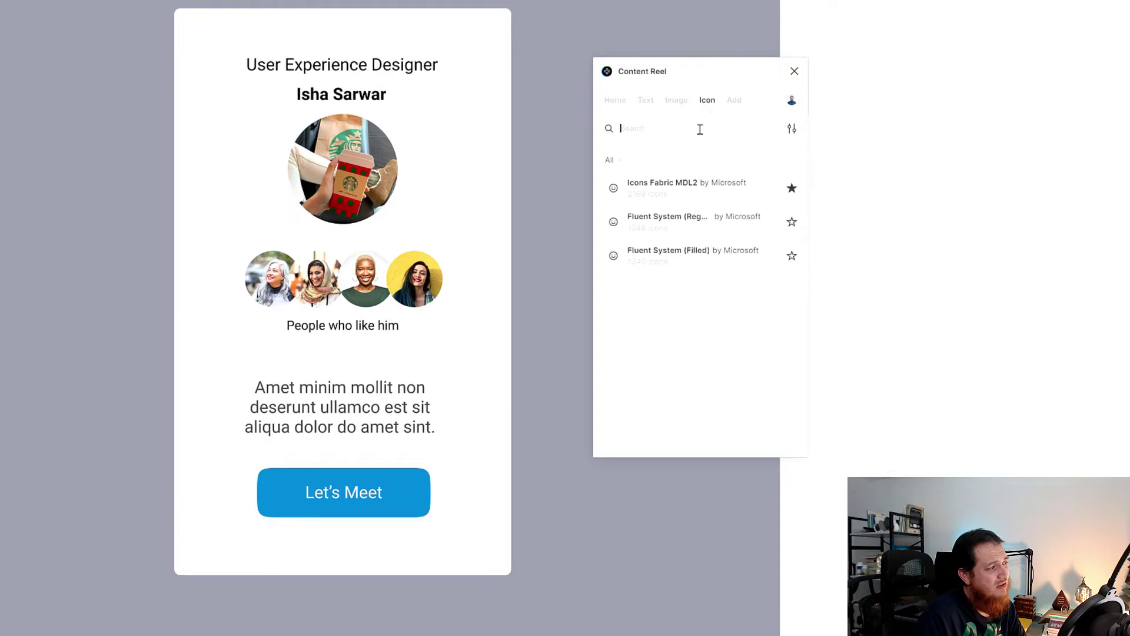
Step: Open Icons Fabric MDL2 for the profile photo, then close Content Reel and reopen Quick Actions
{"action": "left_click", "coordinate": [342, 169]}
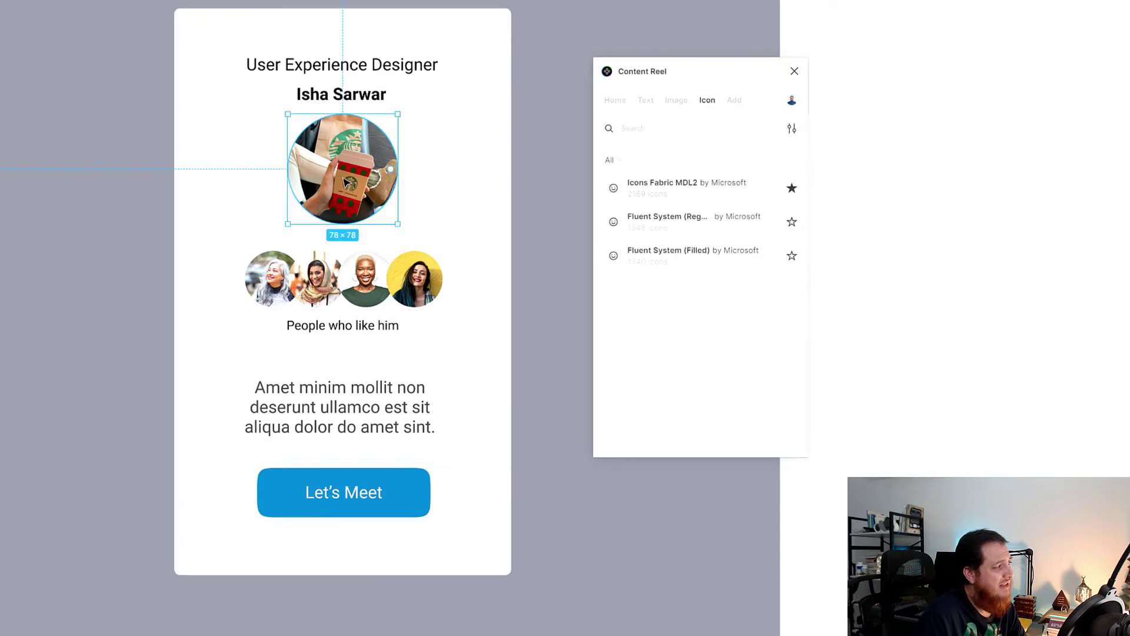
{"action": "left_click", "coordinate": [659, 189]}
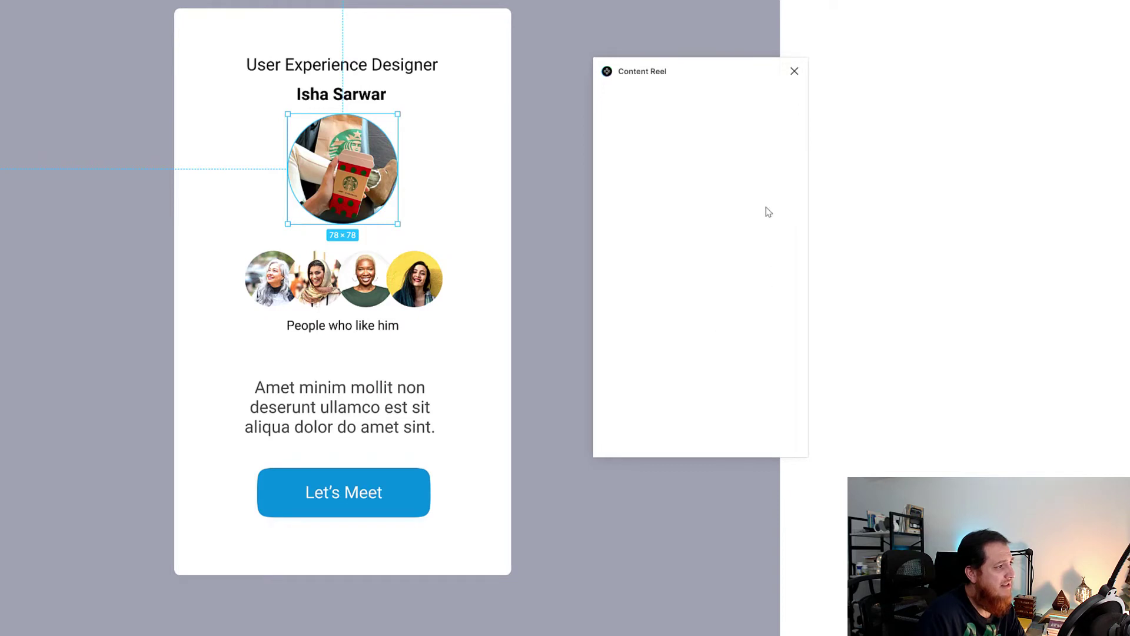
{"action": "left_click", "coordinate": [794, 71]}
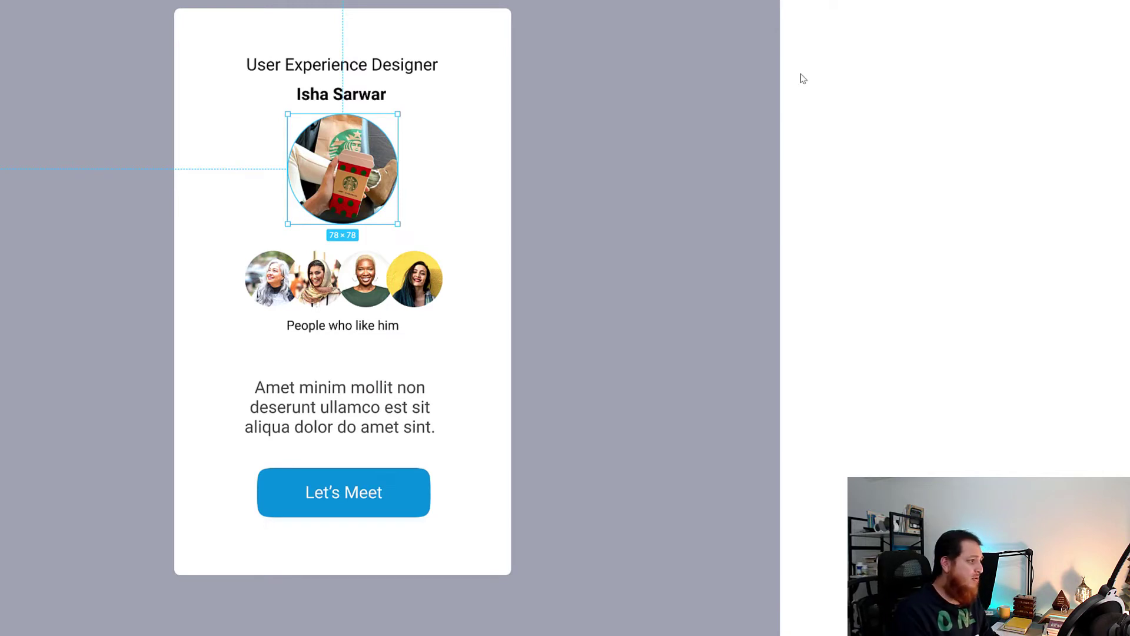
{"action": "key", "text": "ctrl+slash"}
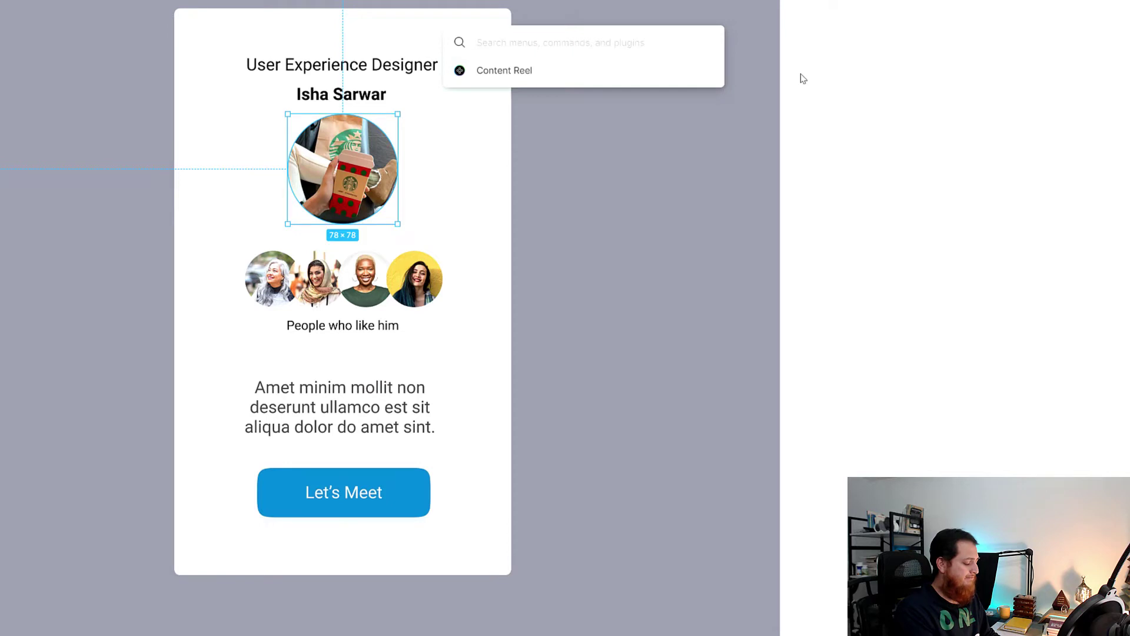
Step: Run the Material Design Icons plugin from Quick Actions by searching "mat"
{"action": "type", "text": "mat"}
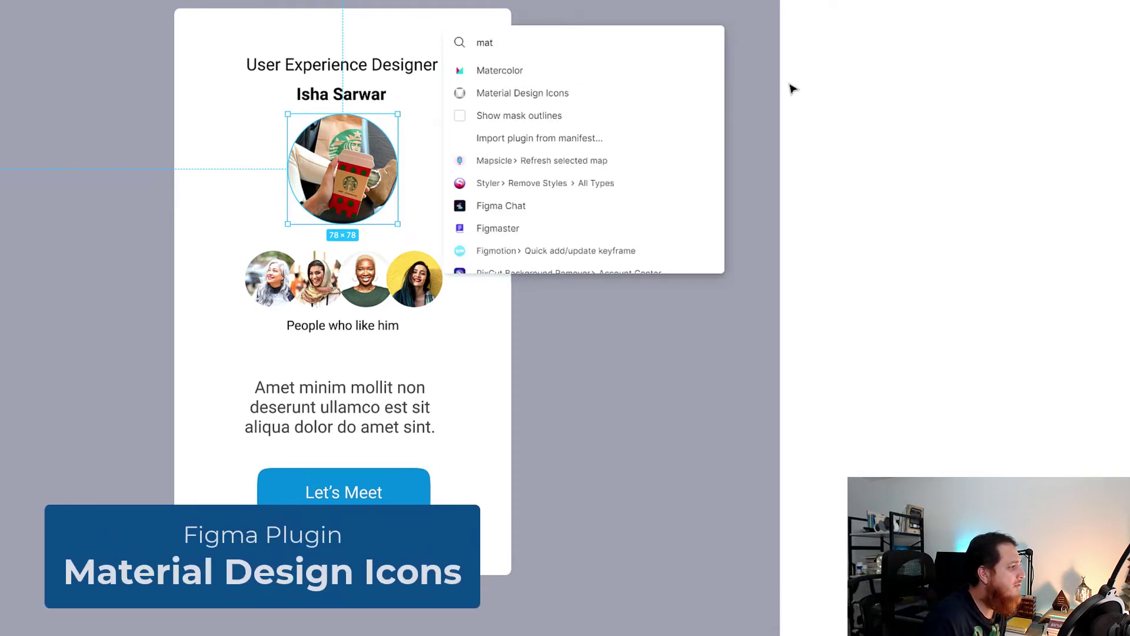
{"action": "left_click", "coordinate": [524, 94]}
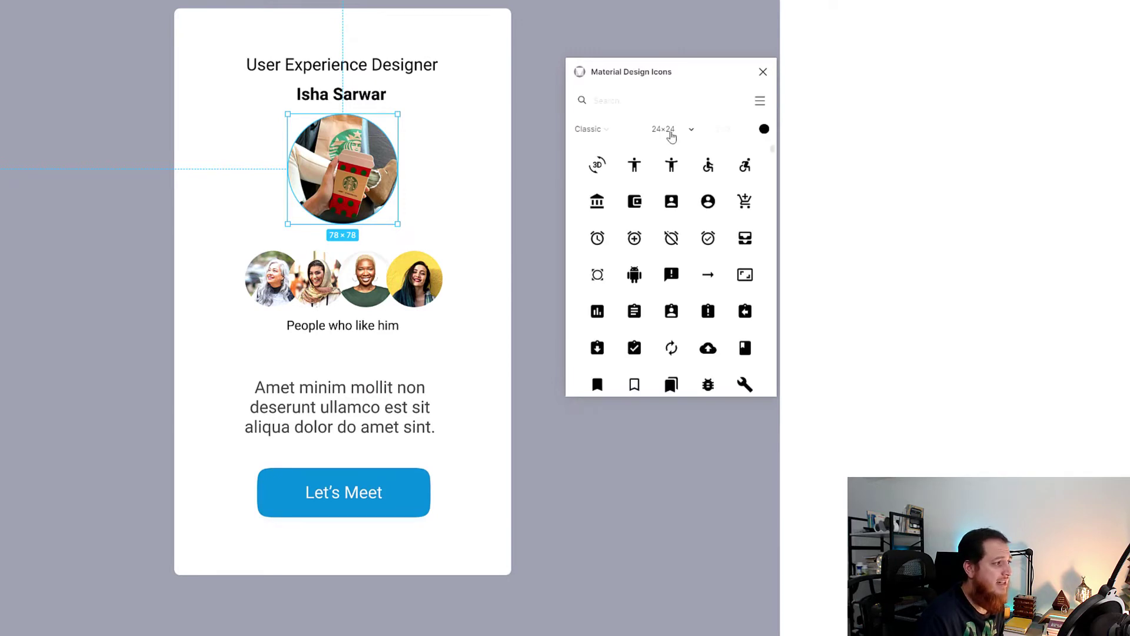
Step: Set the icon size to 48×48 and drag an account-circle icon onto the card
{"action": "left_click", "coordinate": [670, 135]}
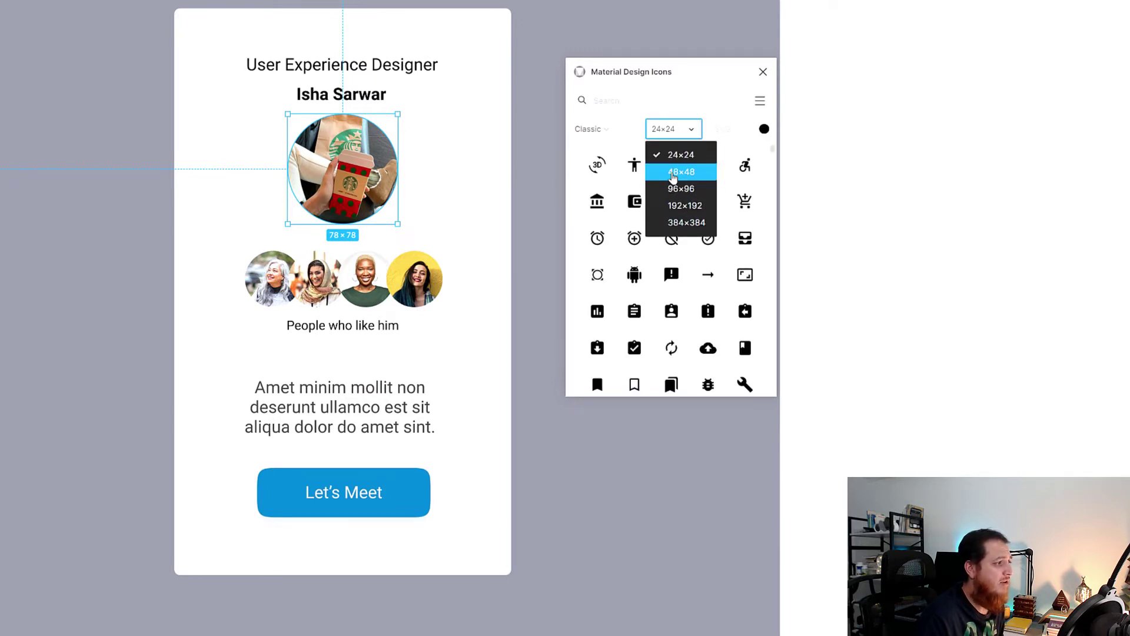
{"action": "left_click", "coordinate": [673, 174]}
{"action": "left_click", "coordinate": [610, 131]}
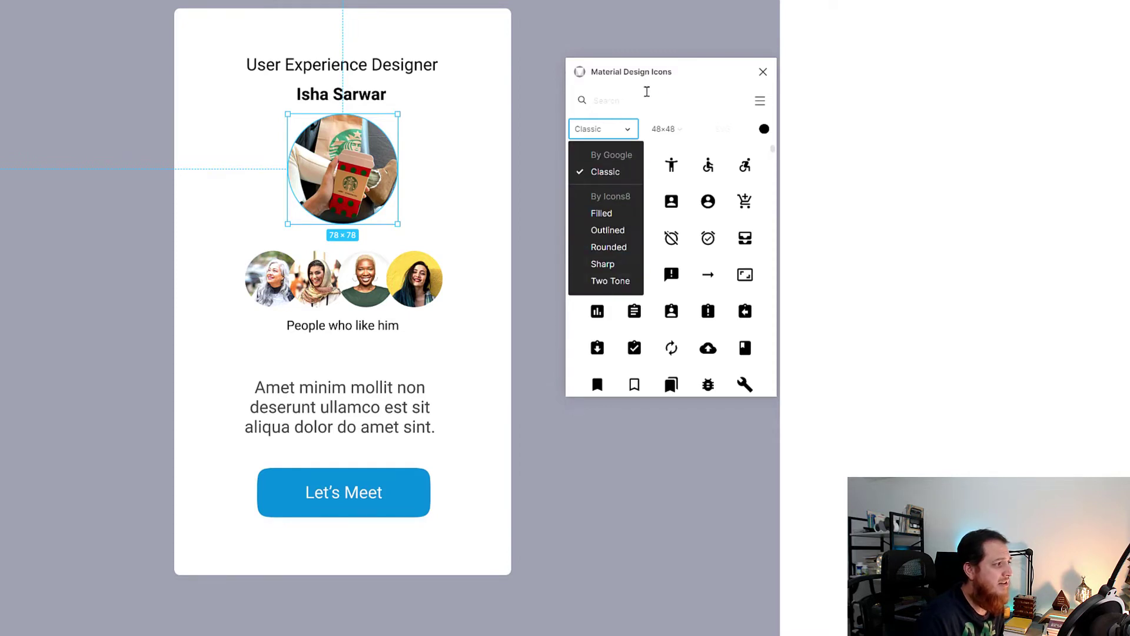
{"action": "left_click_drag", "start_coordinate": [708, 201], "coordinate": [465, 118]}
Step: Shrink the account icon to 14×14 beside the title and show the icon colour swatches
{"action": "left_click_drag", "start_coordinate": [413, 81], "coordinate": [484, 62]}
{"action": "left_click", "coordinate": [465, 108]}
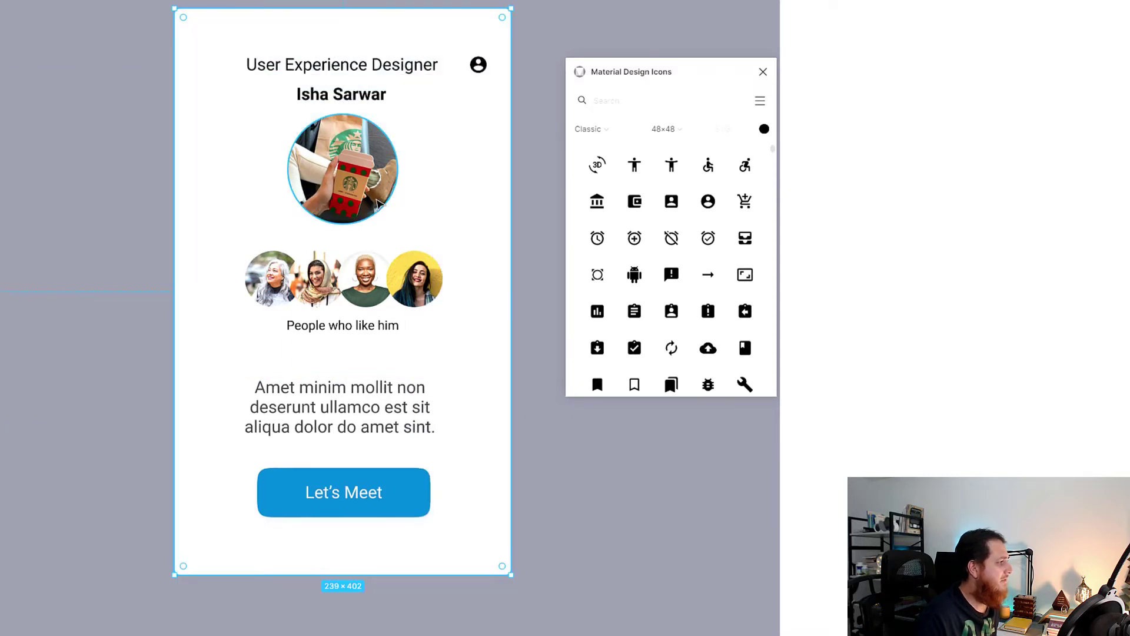
{"action": "left_click", "coordinate": [138, 181]}
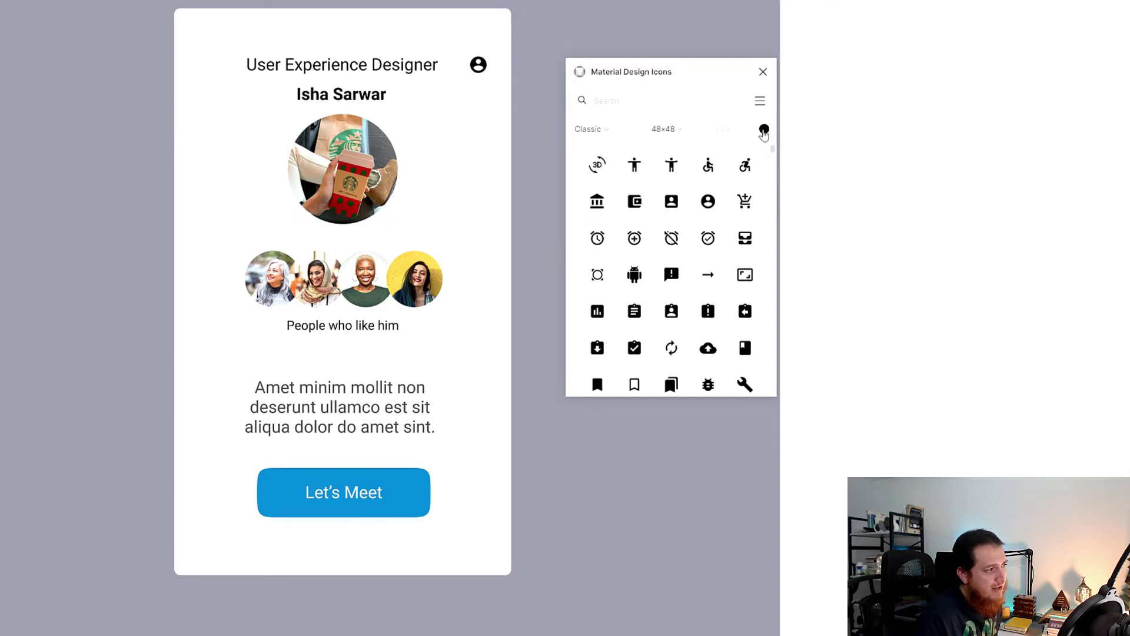
{"action": "left_click", "coordinate": [764, 130]}
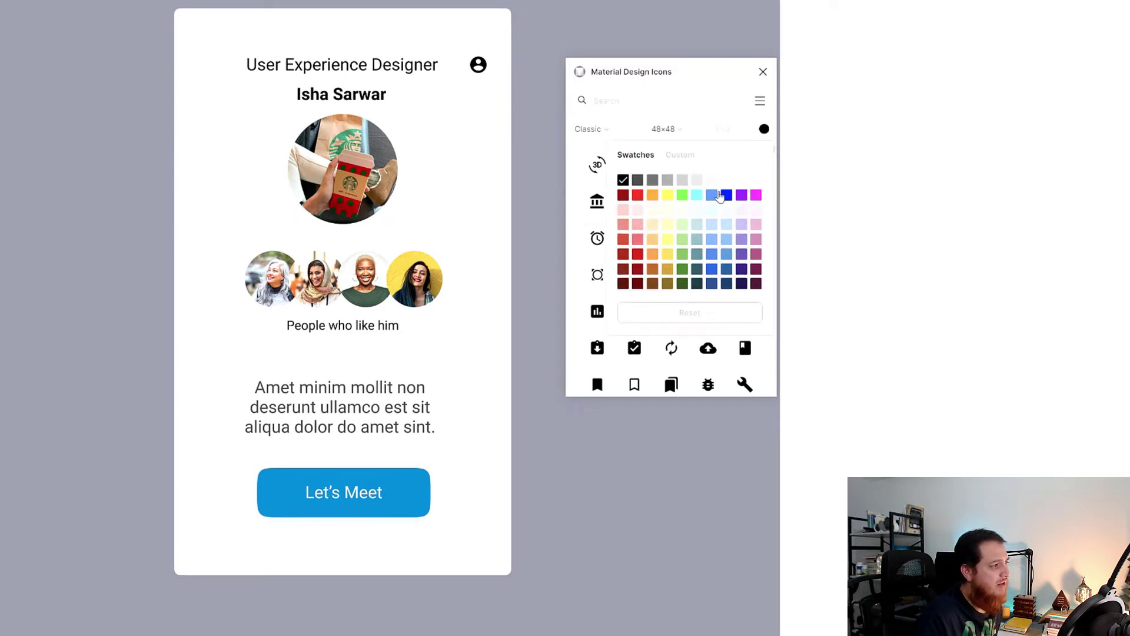
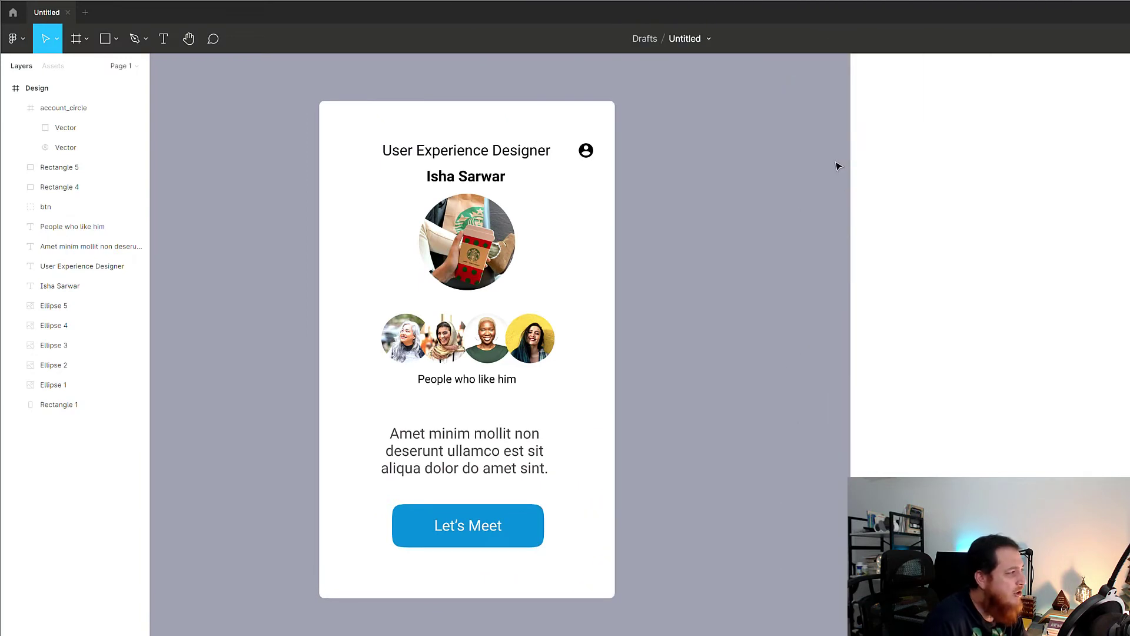
Step: Launch the Font Awesome Icons plugin, move its window aside, close it, and reopen Plugins
{"action": "left_click", "coordinate": [14, 38]}
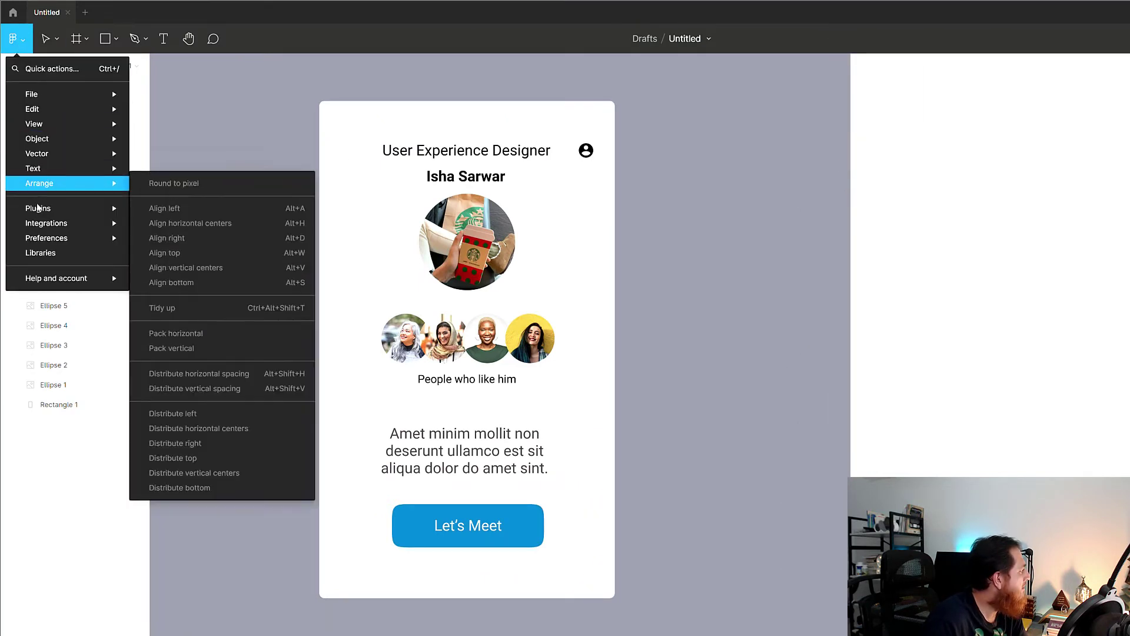
{"action": "mouse_move", "coordinate": [94, 210]}
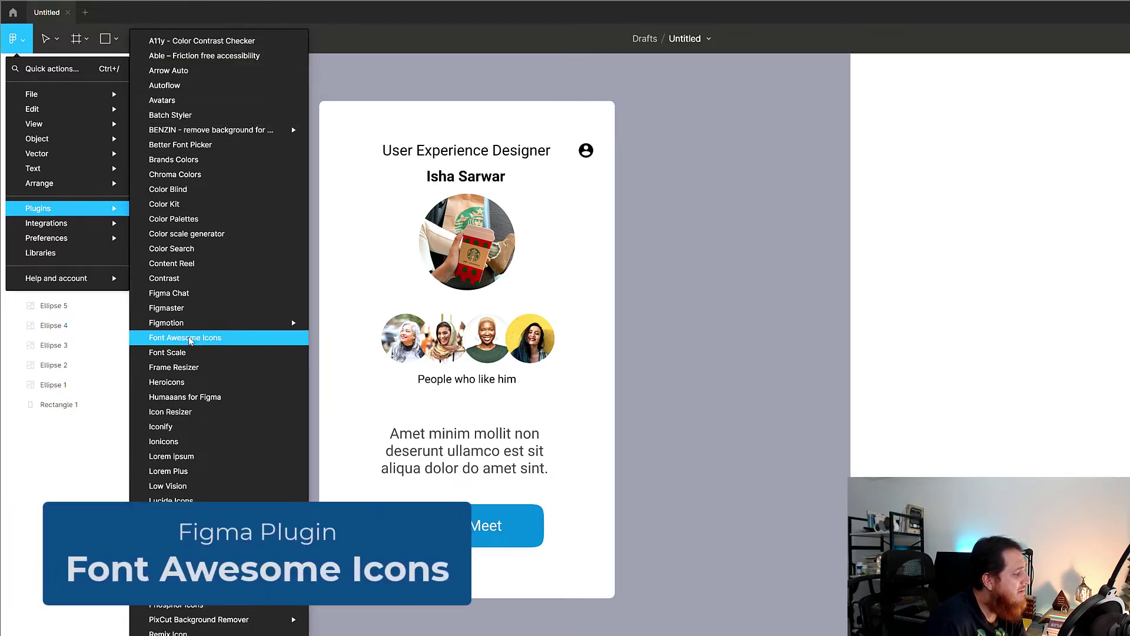
{"action": "left_click", "coordinate": [230, 337]}
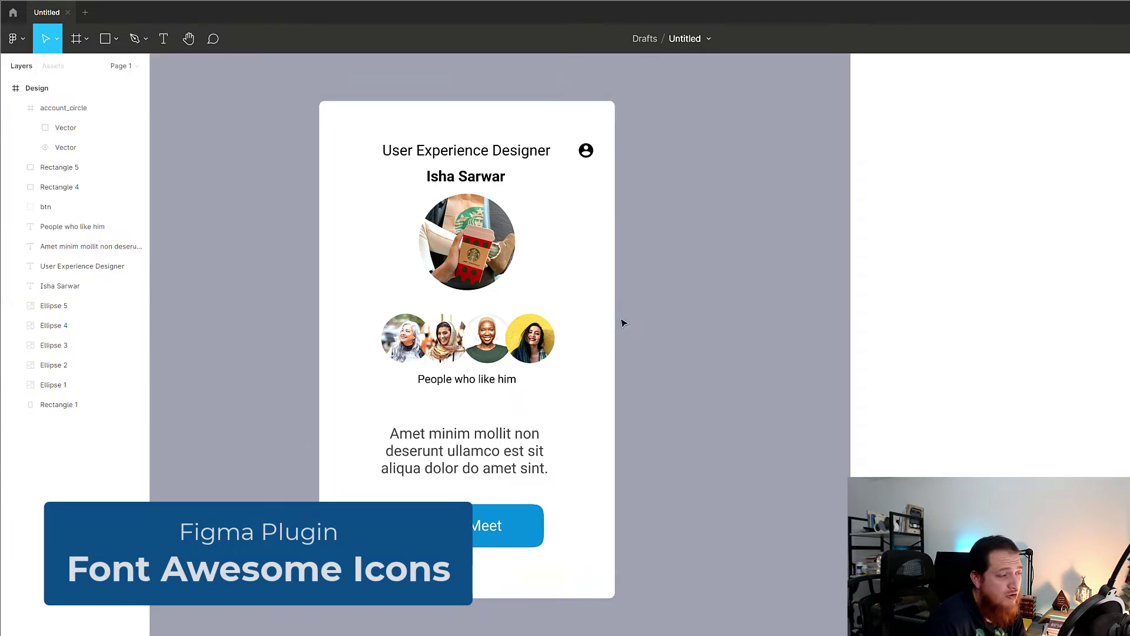
{"action": "left_click_drag", "start_coordinate": [448, 171], "coordinate": [705, 196]}
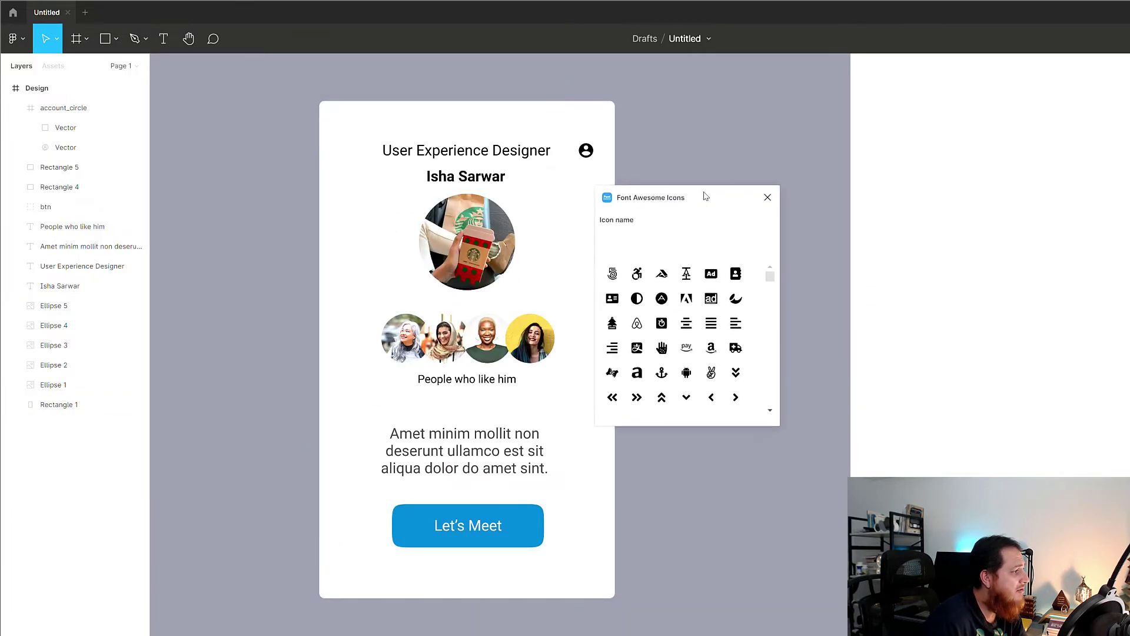
{"action": "left_click", "coordinate": [768, 197]}
{"action": "left_click", "coordinate": [13, 38]}
{"action": "mouse_move", "coordinate": [59, 208]}
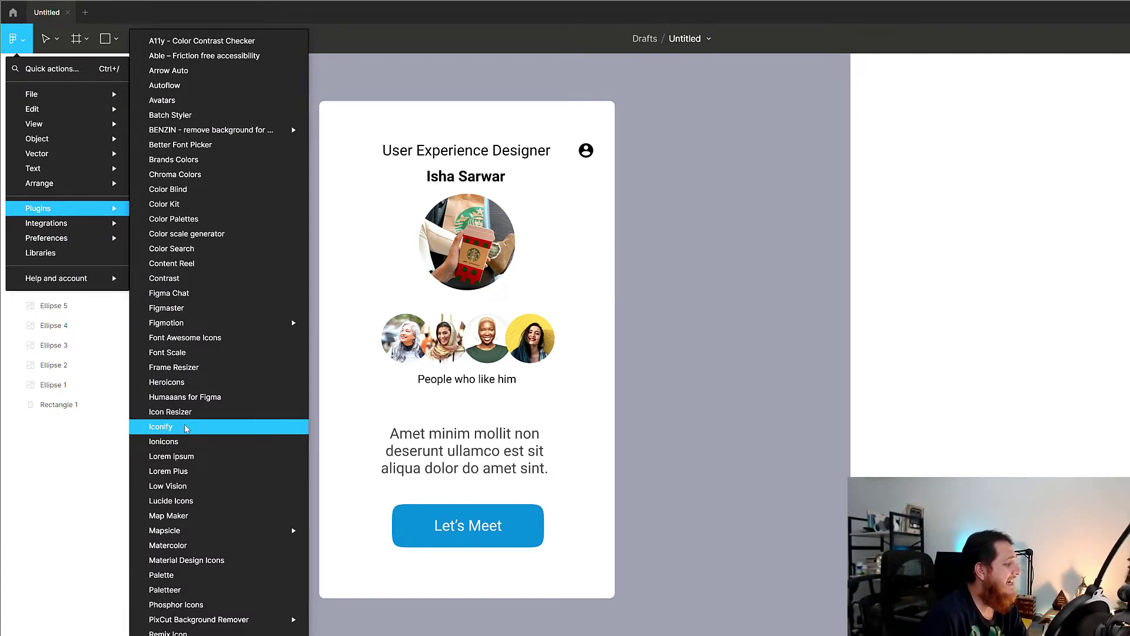
Step: Launch Iconify, move its window right of the card, and scroll through its icon collections
{"action": "left_click", "coordinate": [177, 428]}
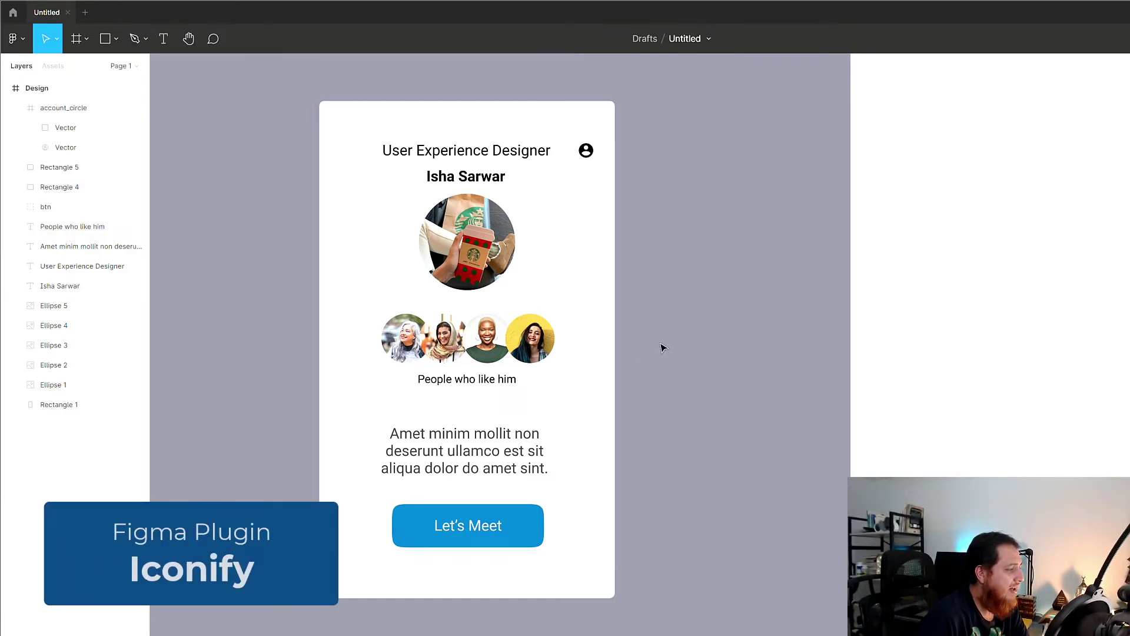
{"action": "left_click_drag", "start_coordinate": [359, 158], "coordinate": [688, 161]}
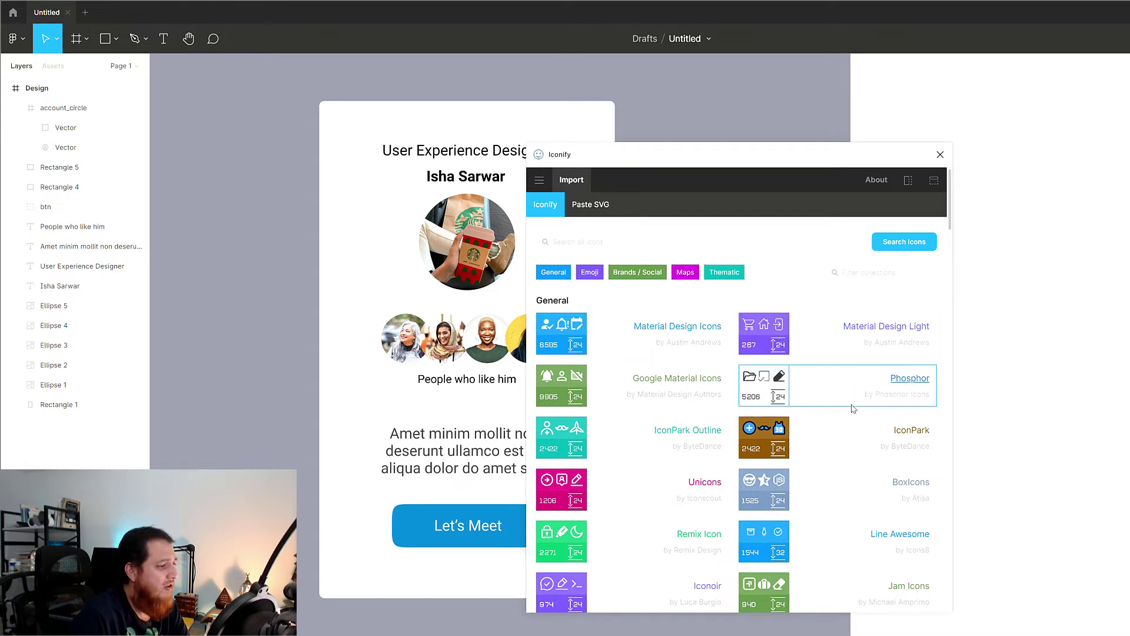
{"action": "scroll", "coordinate": [608, 476], "scroll_direction": "down", "scroll_amount": 4}
{"action": "scroll", "coordinate": [608, 477], "scroll_direction": "down", "scroll_amount": 2}
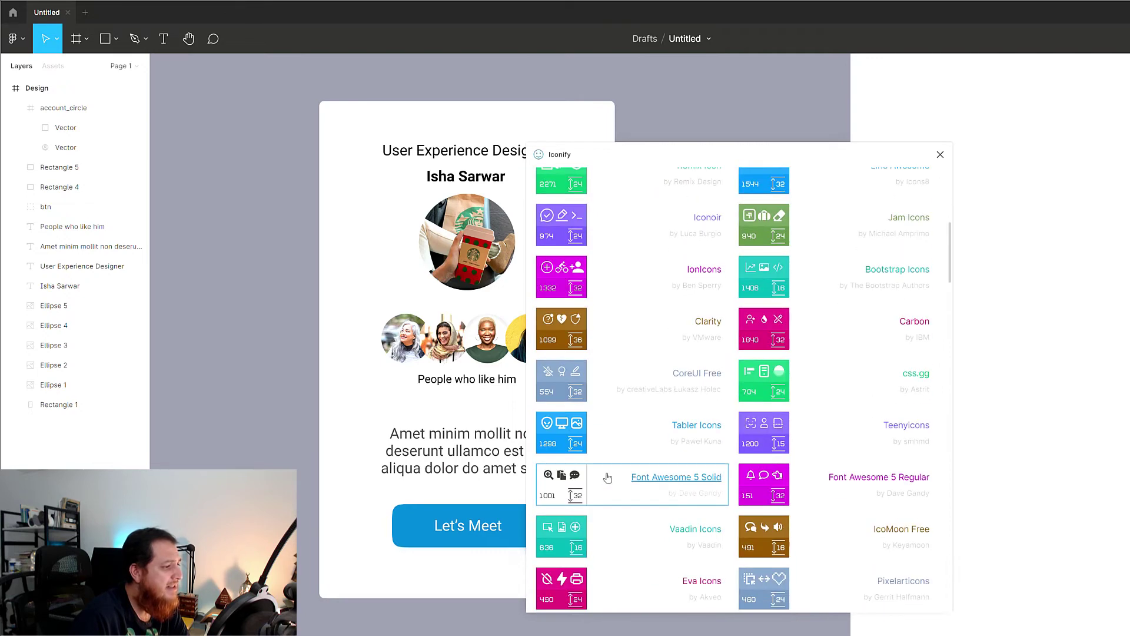
{"action": "scroll", "coordinate": [608, 474], "scroll_direction": "up", "scroll_amount": 6}
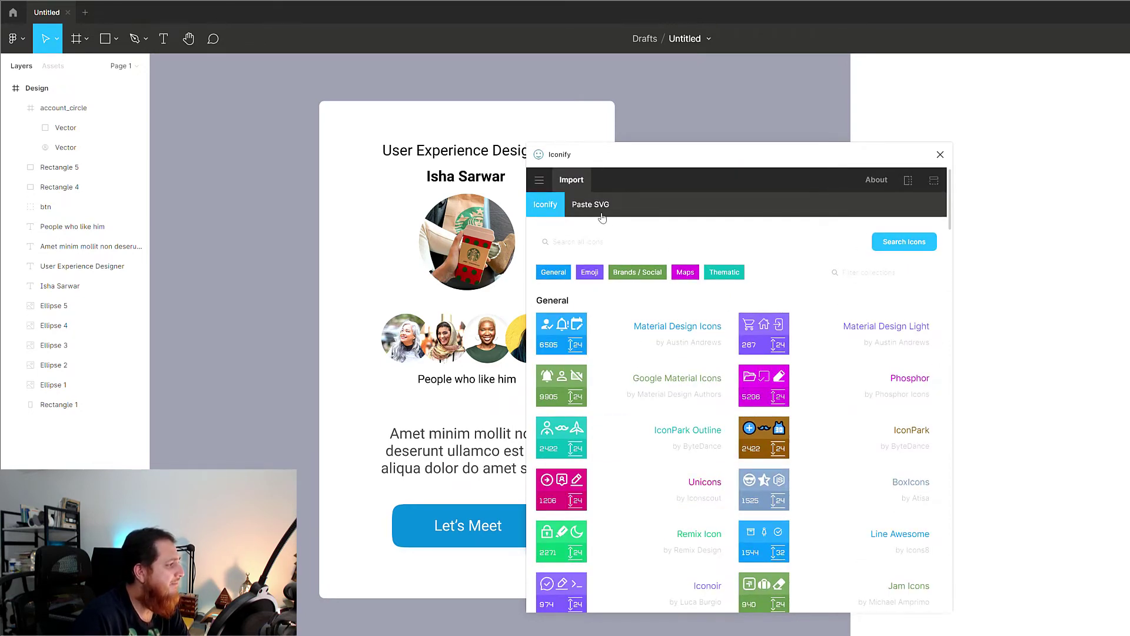
{"action": "scroll", "coordinate": [697, 493], "scroll_direction": "down", "scroll_amount": 4}
{"action": "scroll", "coordinate": [695, 496], "scroll_direction": "down", "scroll_amount": 12}
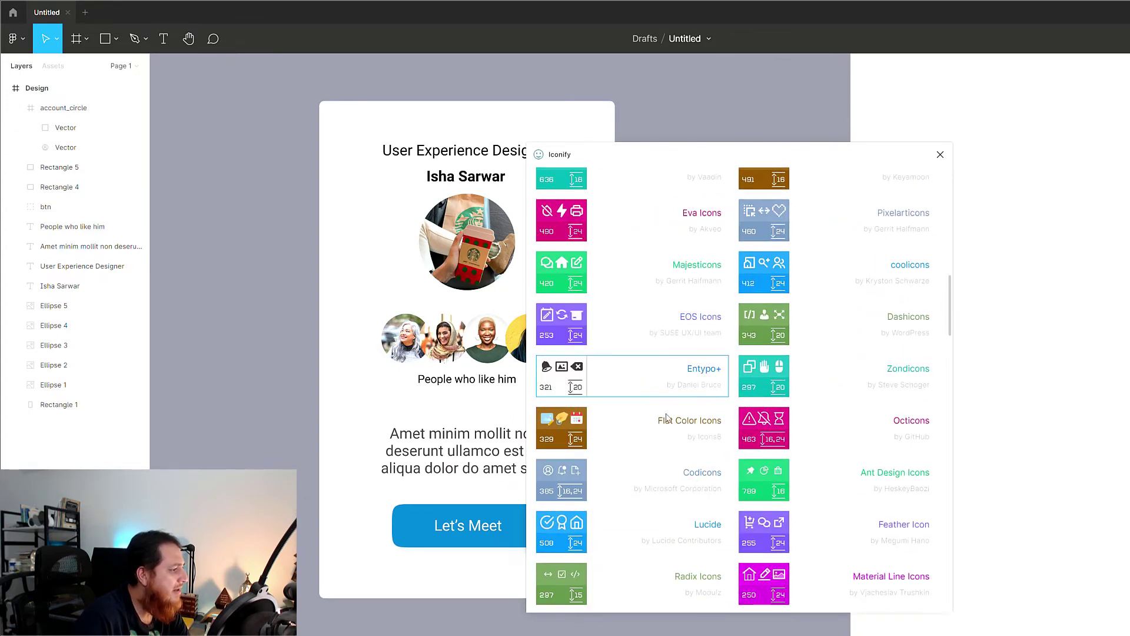
Step: Open the Entypo+ collection and filter its icons for 'tras'
{"action": "left_click", "coordinate": [667, 375]}
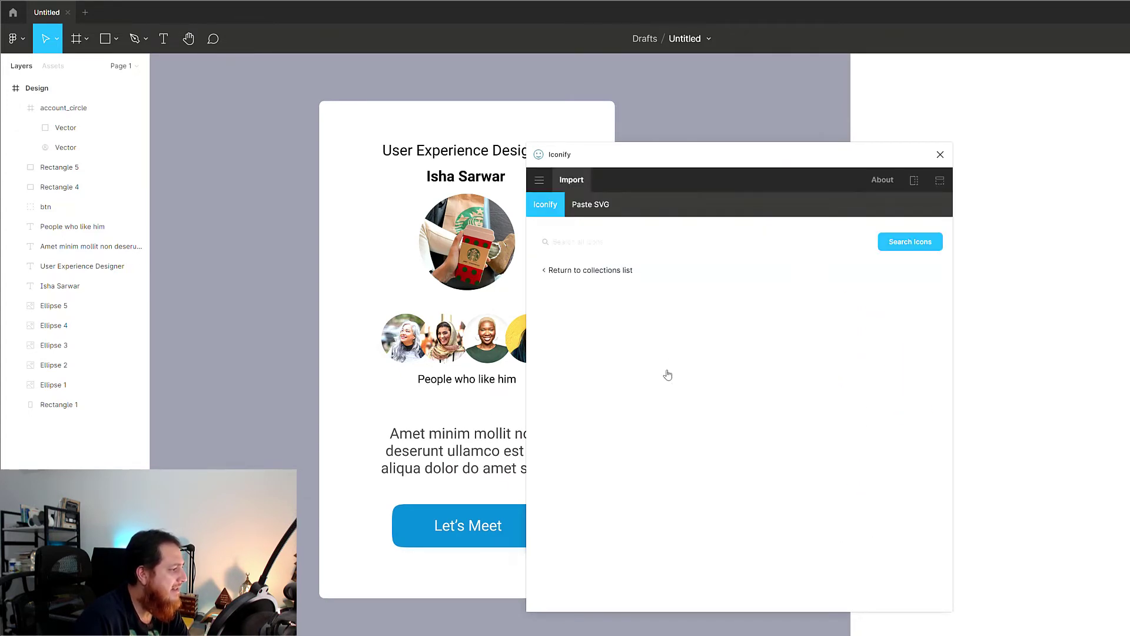
{"action": "scroll", "coordinate": [674, 474], "scroll_direction": "down", "scroll_amount": 1}
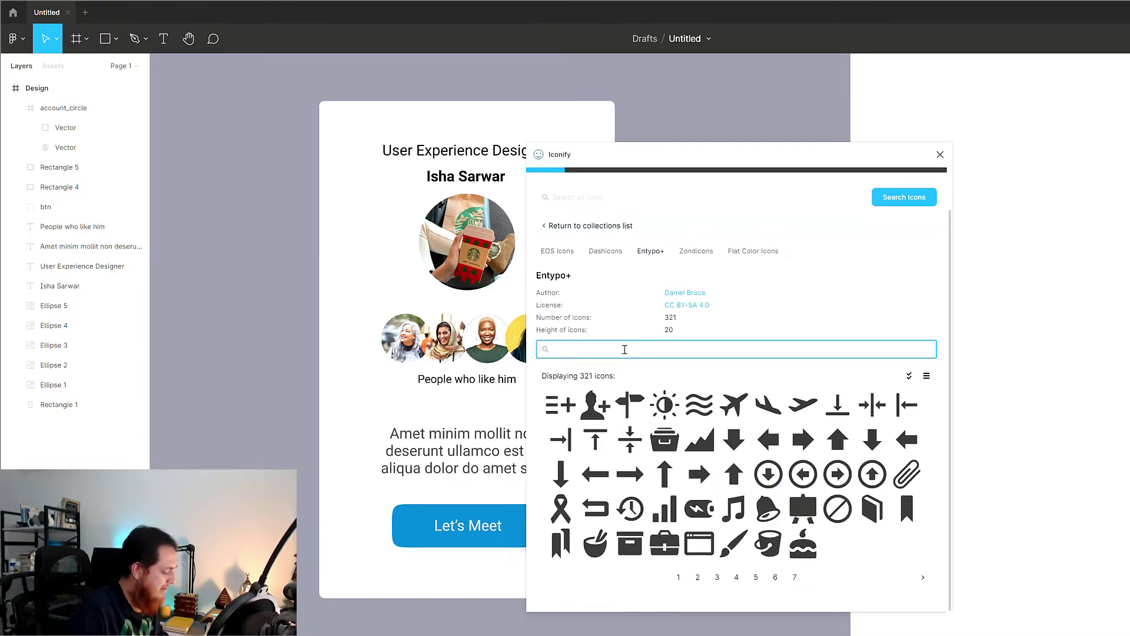
{"action": "type", "text": "tras"}
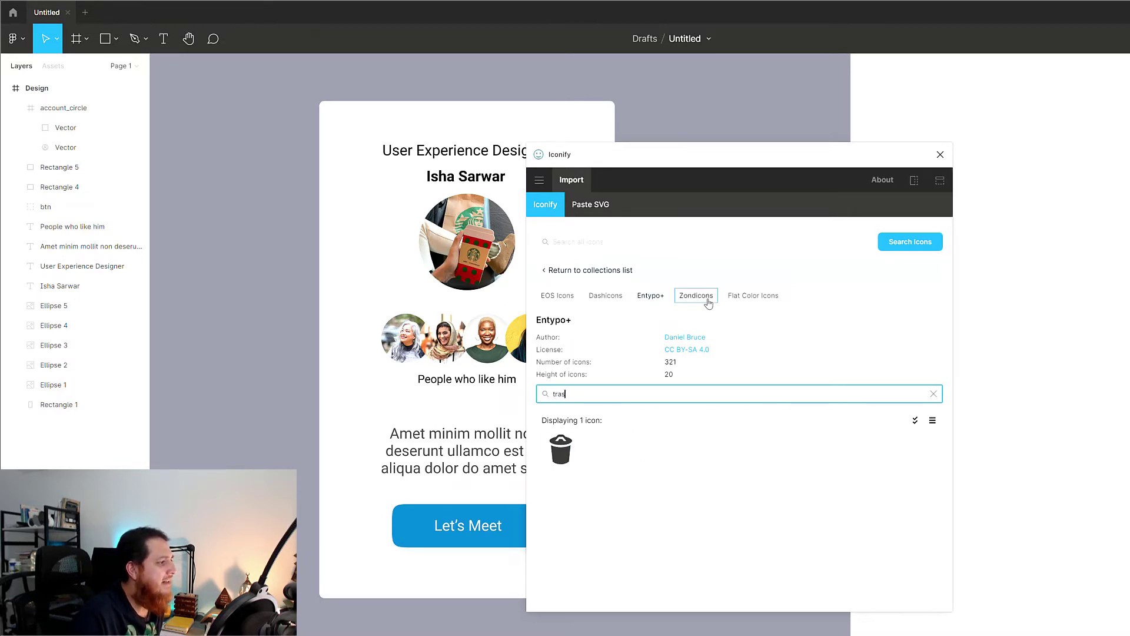
{"action": "left_click", "coordinate": [781, 340]}
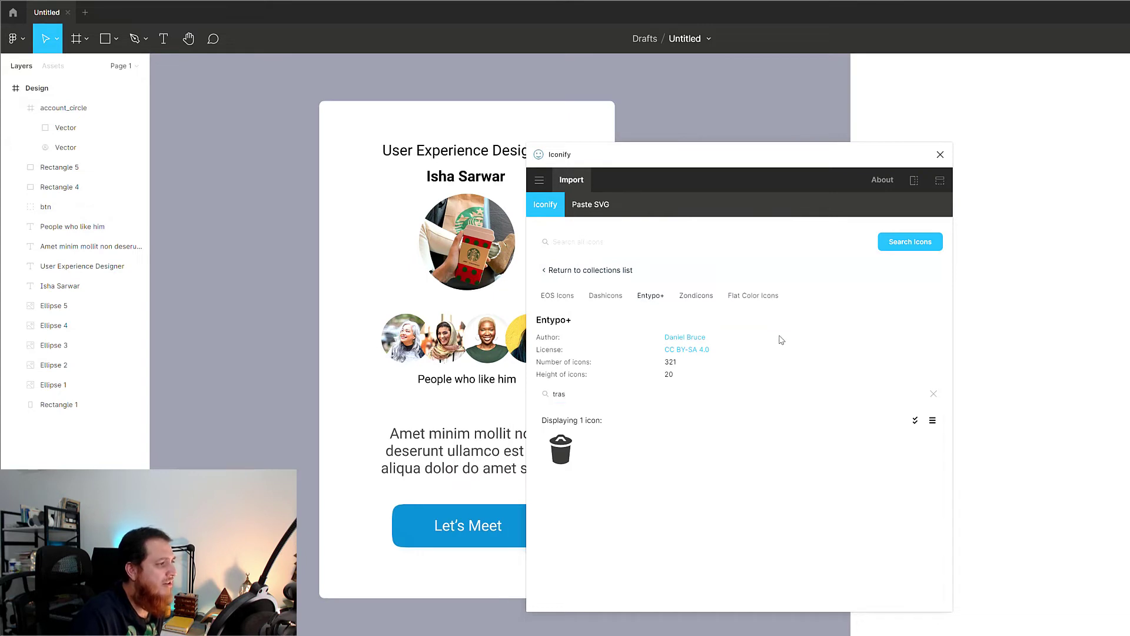
Step: Browse Iconify's Options and About pages, clear the search, and return to the collections list
{"action": "left_click", "coordinate": [540, 180]}
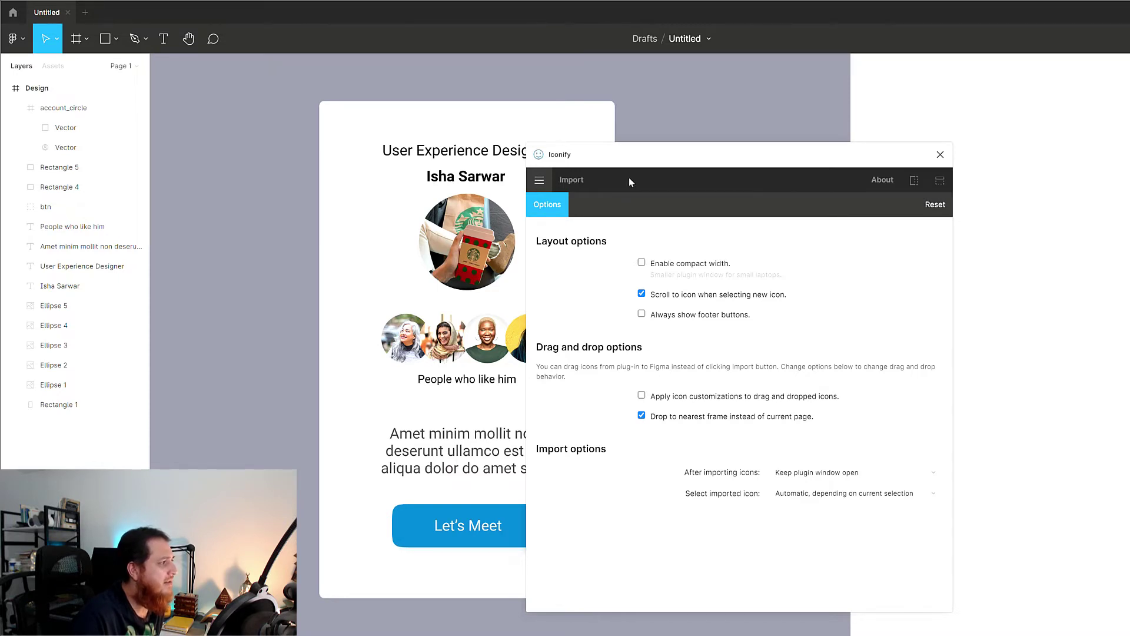
{"action": "left_click", "coordinate": [877, 183]}
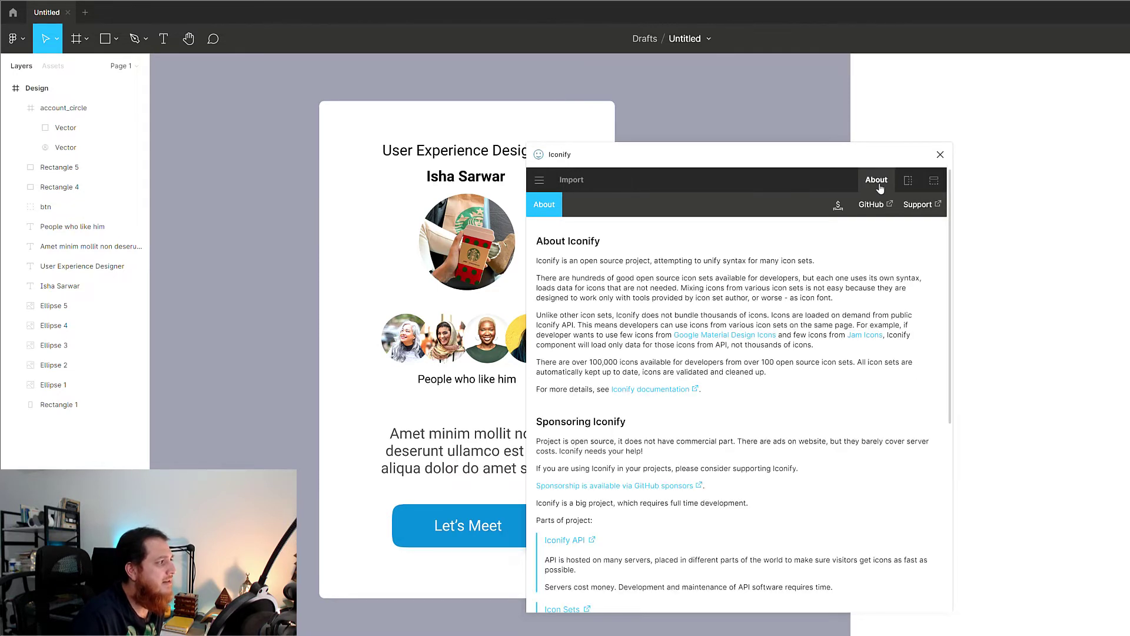
{"action": "left_click", "coordinate": [539, 180]}
{"action": "left_click", "coordinate": [565, 181]}
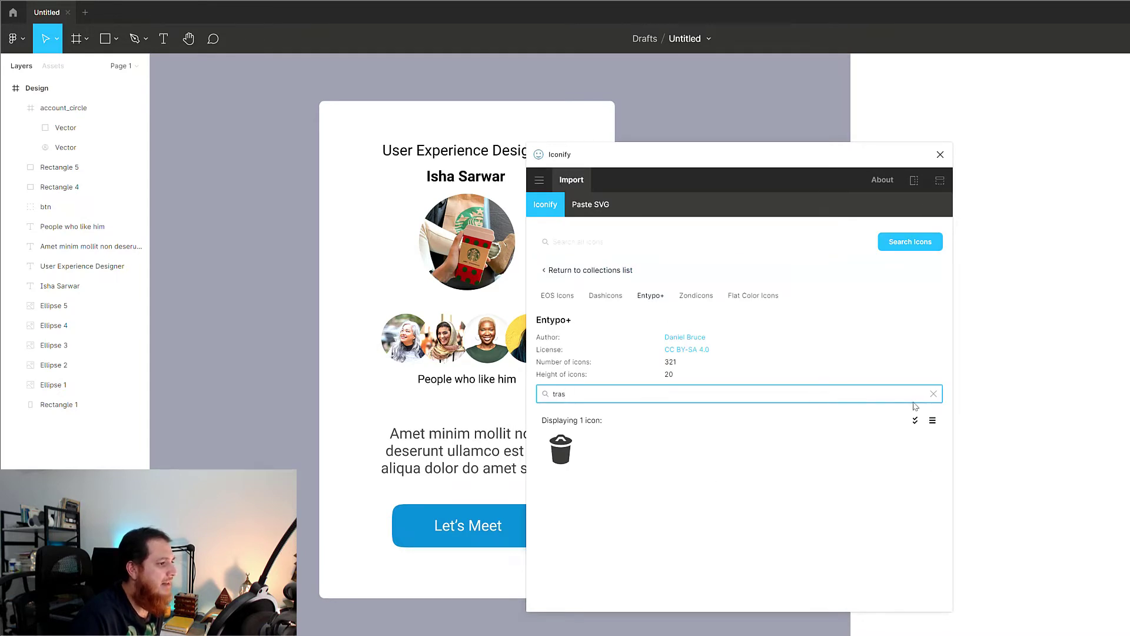
{"action": "left_click", "coordinate": [932, 393]}
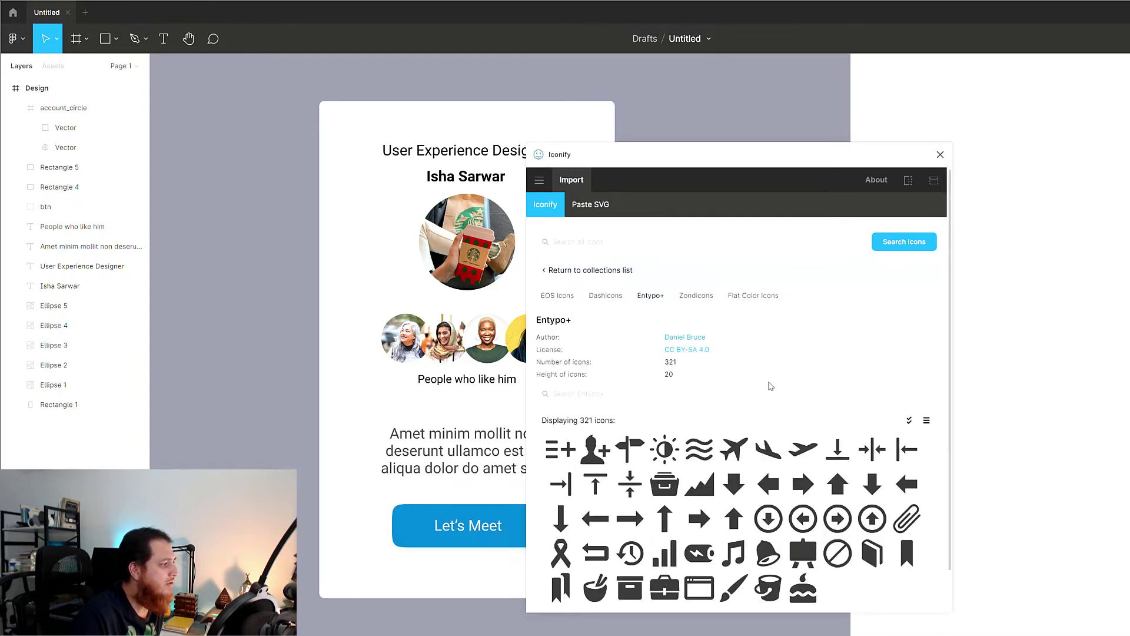
{"action": "left_click", "coordinate": [545, 272]}
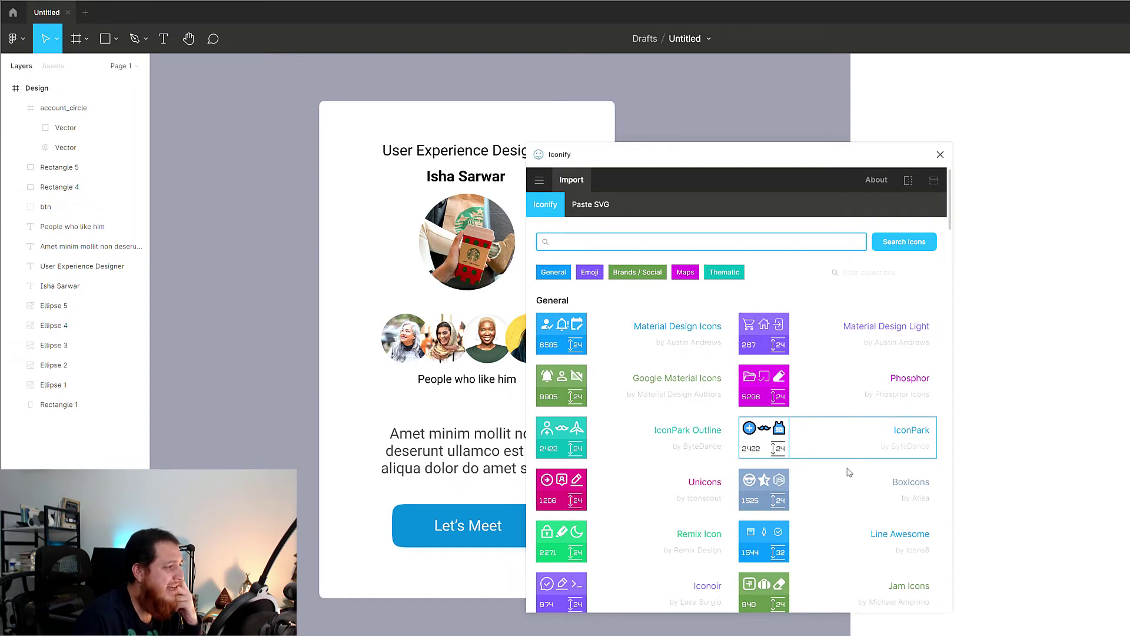
{"action": "scroll", "coordinate": [847, 472], "scroll_direction": "down", "scroll_amount": 3}
{"action": "scroll", "coordinate": [847, 473], "scroll_direction": "down", "scroll_amount": 3}
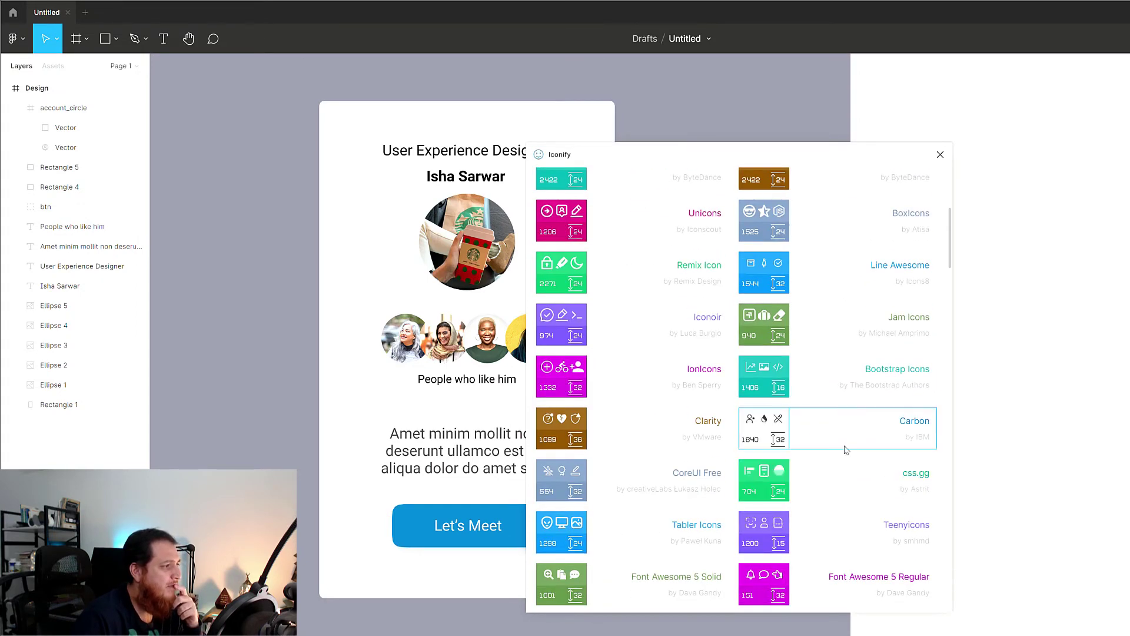
{"action": "scroll", "coordinate": [847, 435], "scroll_direction": "up", "scroll_amount": 2}
{"action": "left_click", "coordinate": [858, 283]}
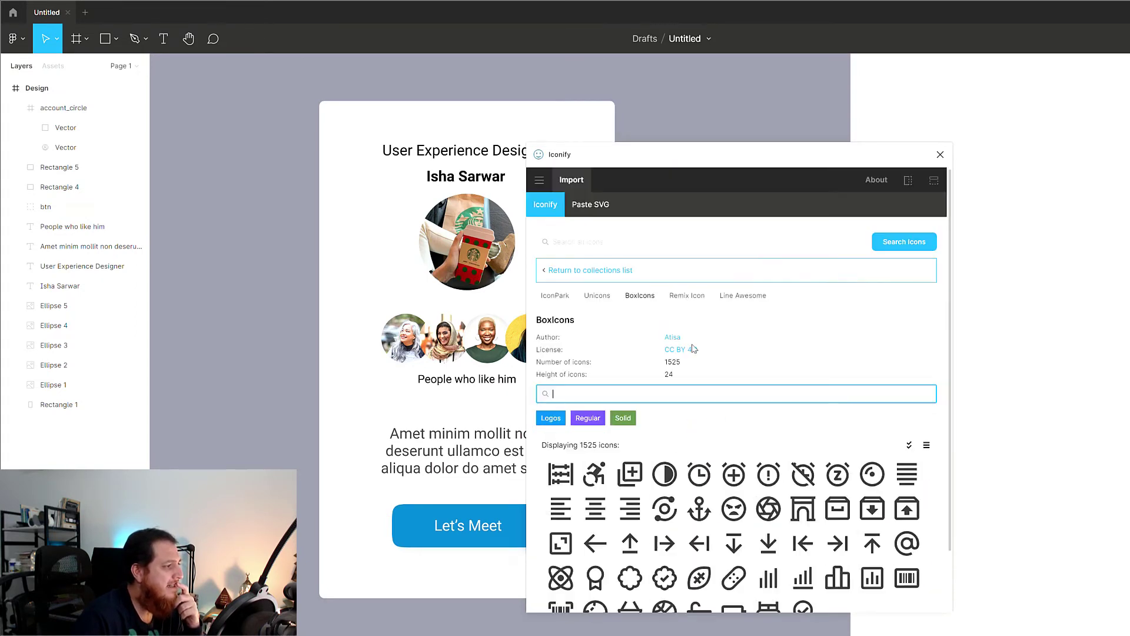
{"action": "scroll", "coordinate": [627, 504], "scroll_direction": "down", "scroll_amount": 1}
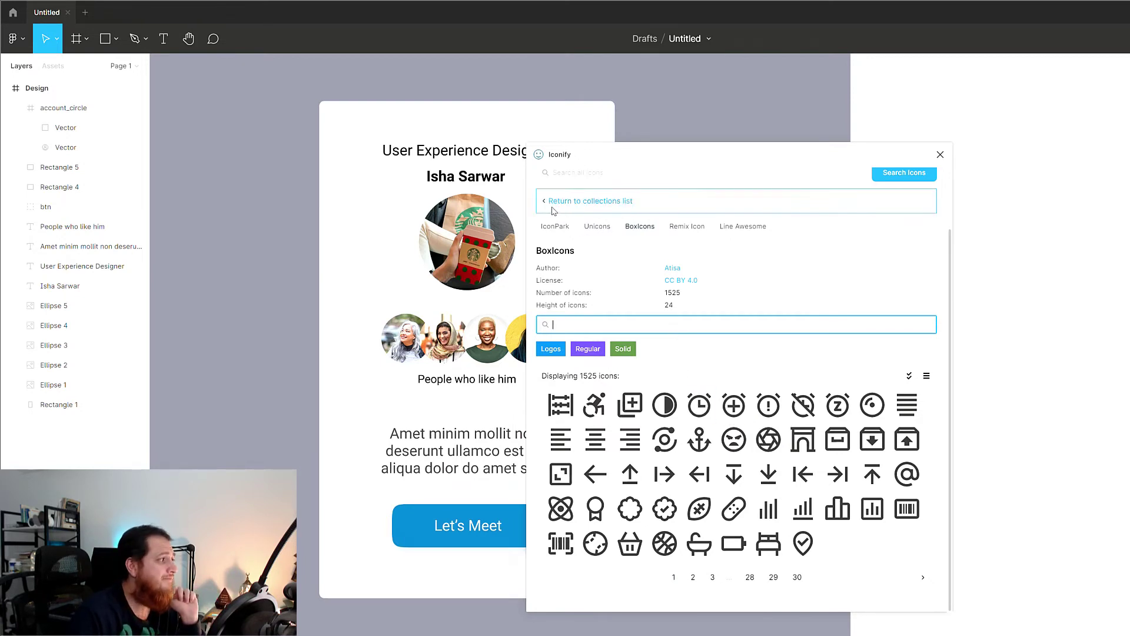
{"action": "left_click", "coordinate": [588, 201]}
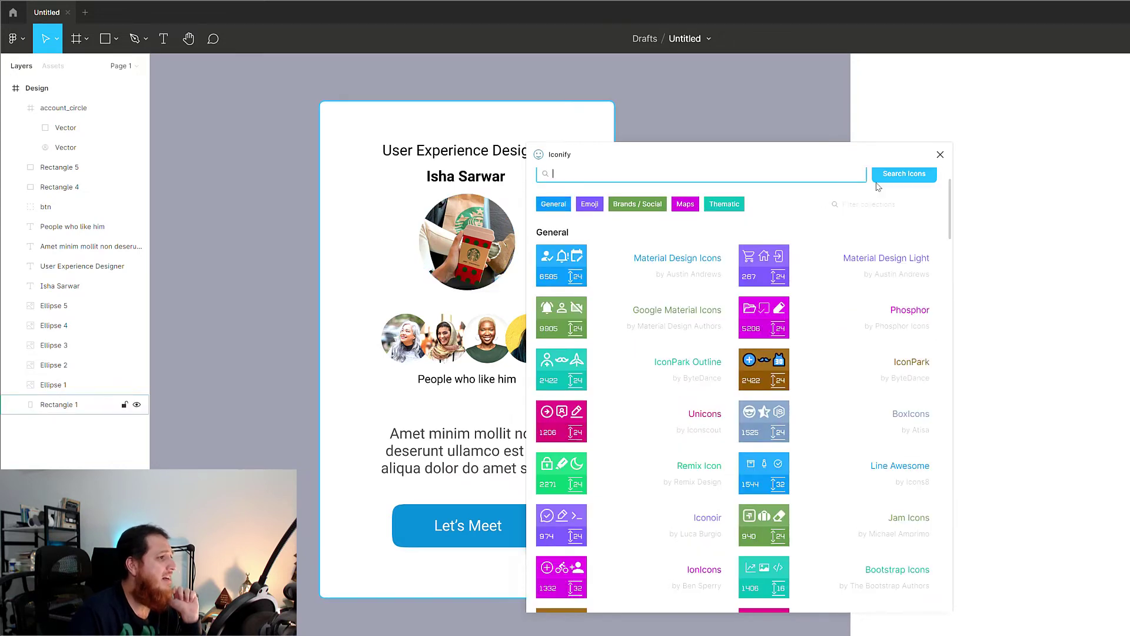
Step: Close Iconify and launch Lucide Icons through a 'luci' quick-actions search
{"action": "left_click", "coordinate": [940, 154]}
{"action": "key", "text": "ctrl+slash"}
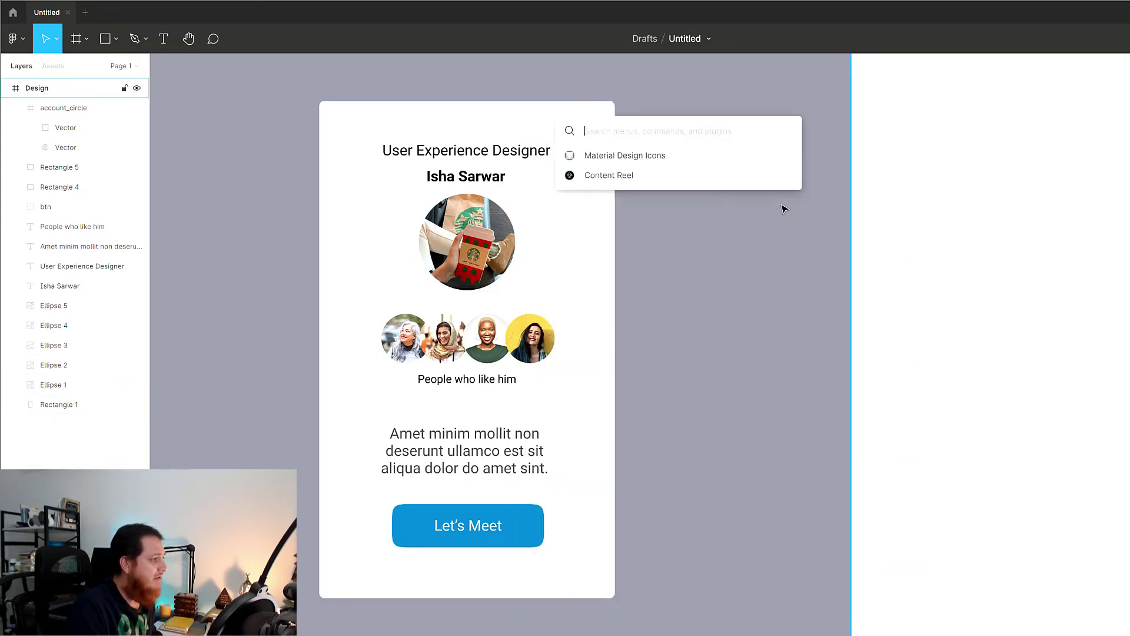
{"action": "type", "text": "luci"}
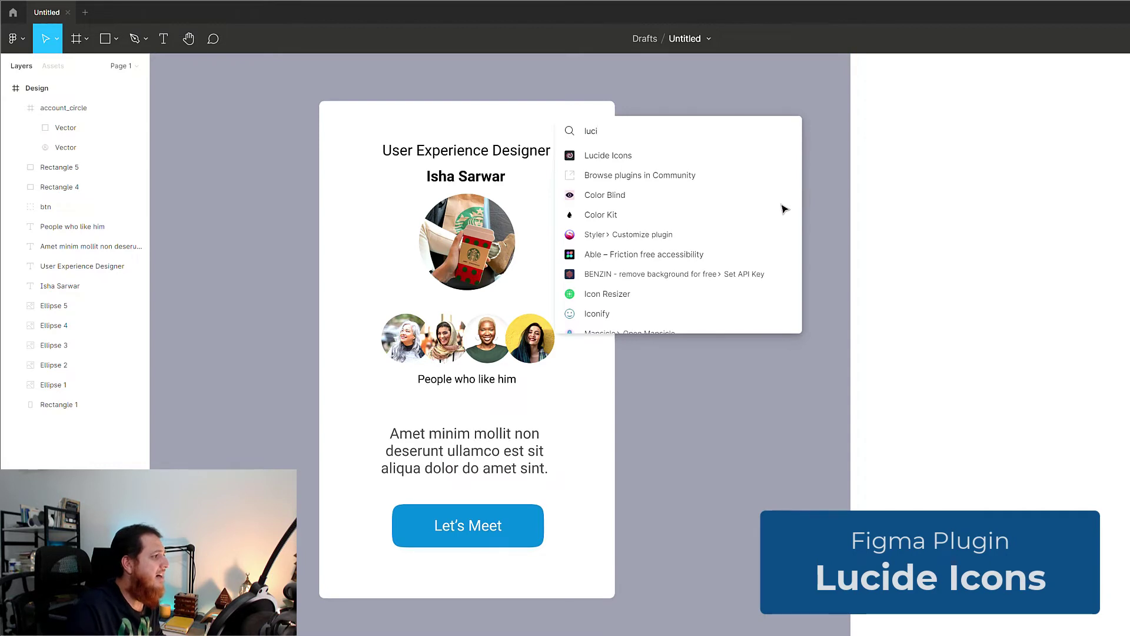
{"action": "left_click", "coordinate": [662, 160]}
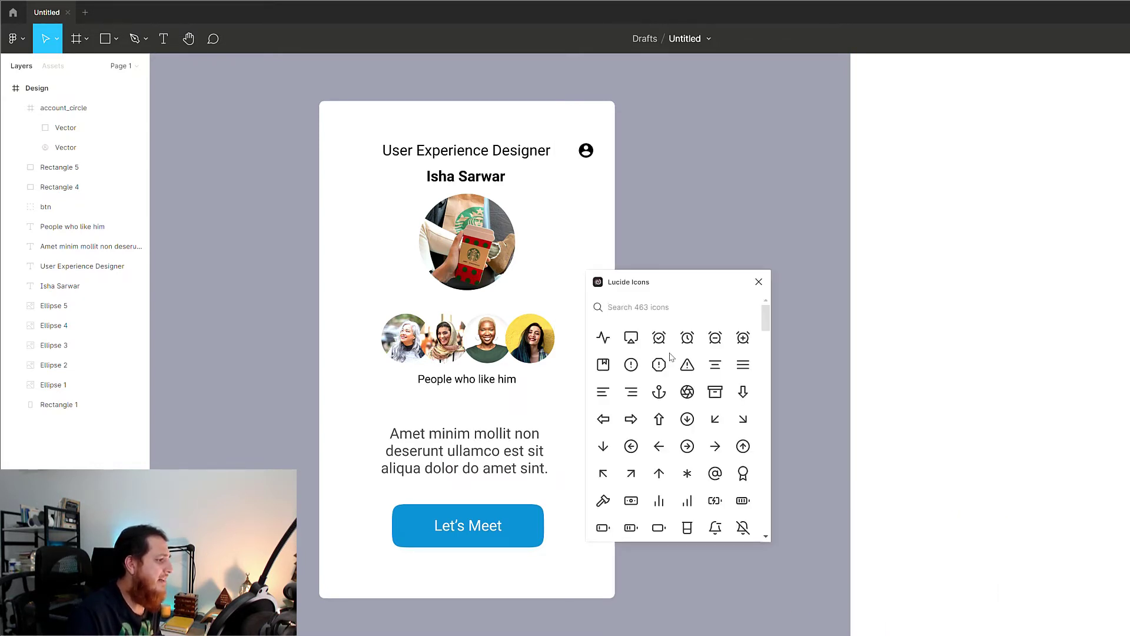
Step: Search Lucide Icons for 'del', then close the plugin
{"action": "mouse_move", "coordinate": [765, 323]}
{"action": "left_mouse_down"}
{"action": "mouse_move", "coordinate": [764, 518]}
{"action": "mouse_move", "coordinate": [765, 312]}
{"action": "left_mouse_up"}
{"action": "type", "text": "de"}
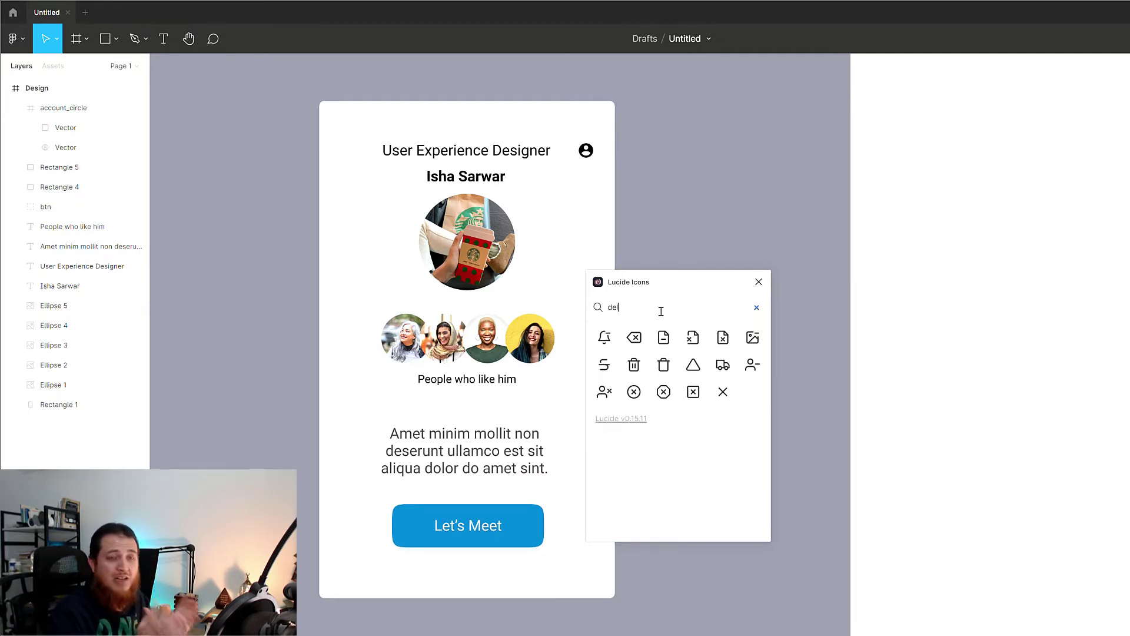
{"action": "type", "text": "l"}
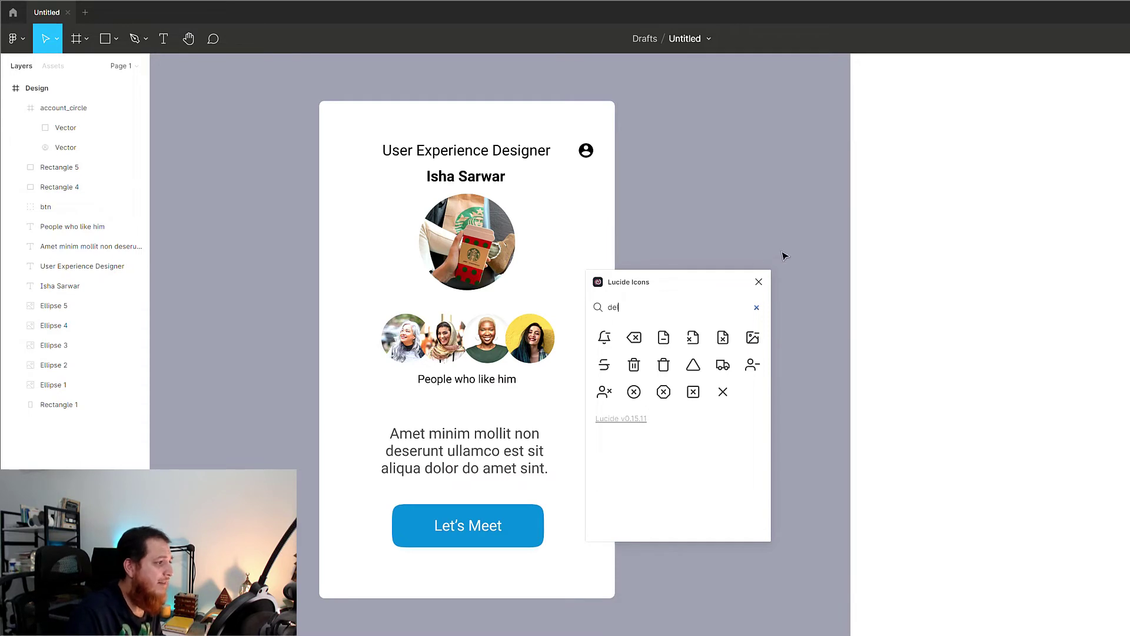
{"action": "left_click", "coordinate": [758, 283]}
{"action": "key", "text": "ctrl+slash"}
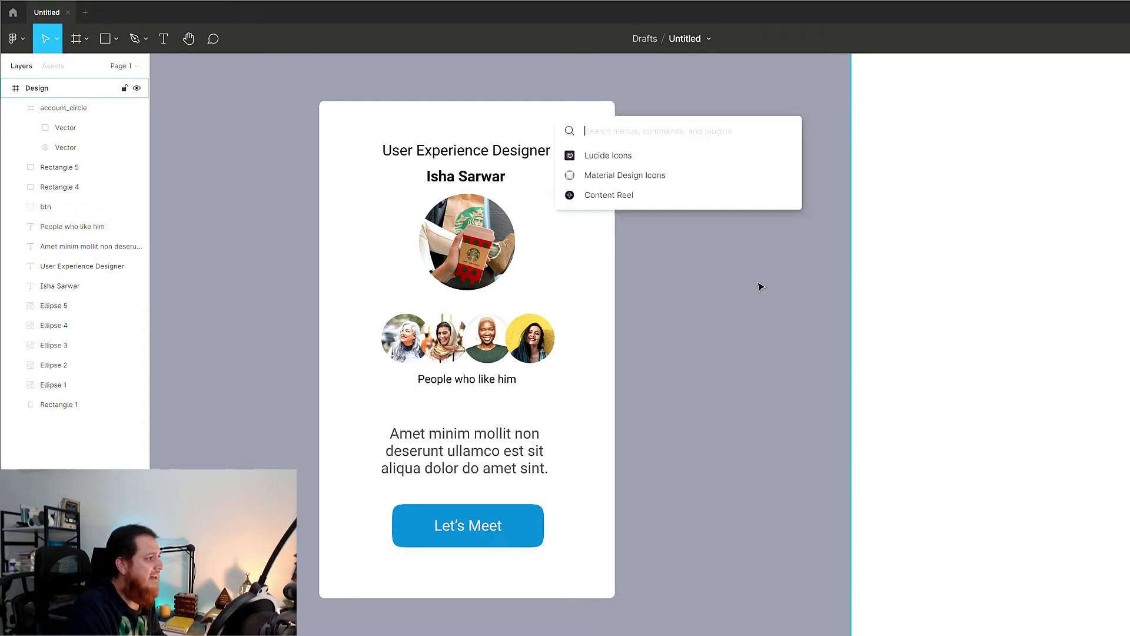
{"action": "type", "text": "icon"}
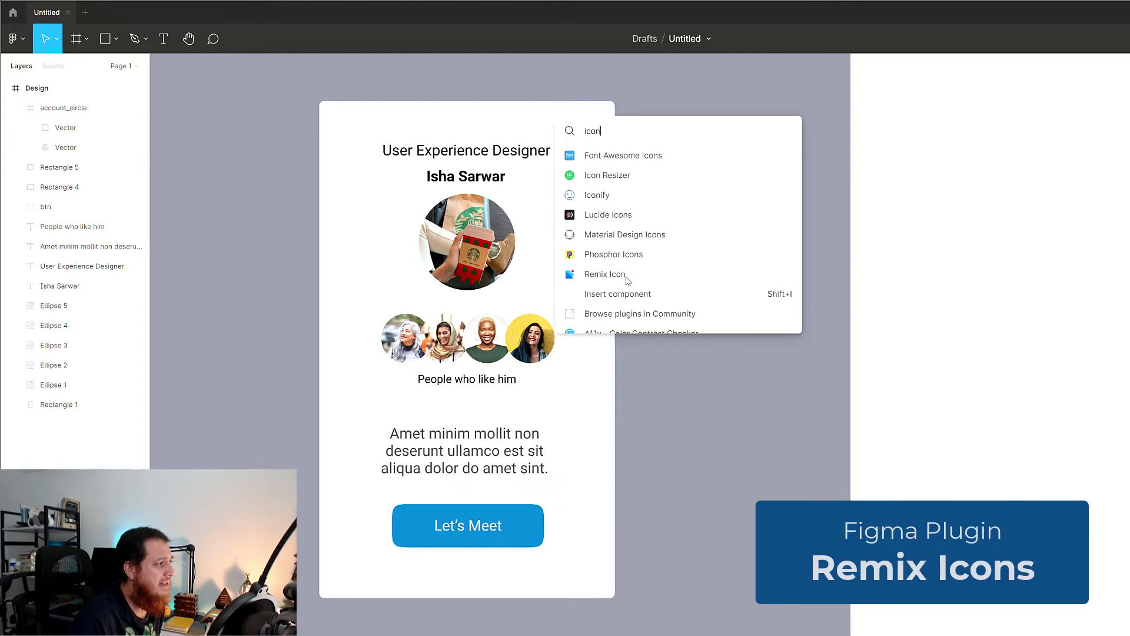
{"action": "left_click", "coordinate": [612, 274]}
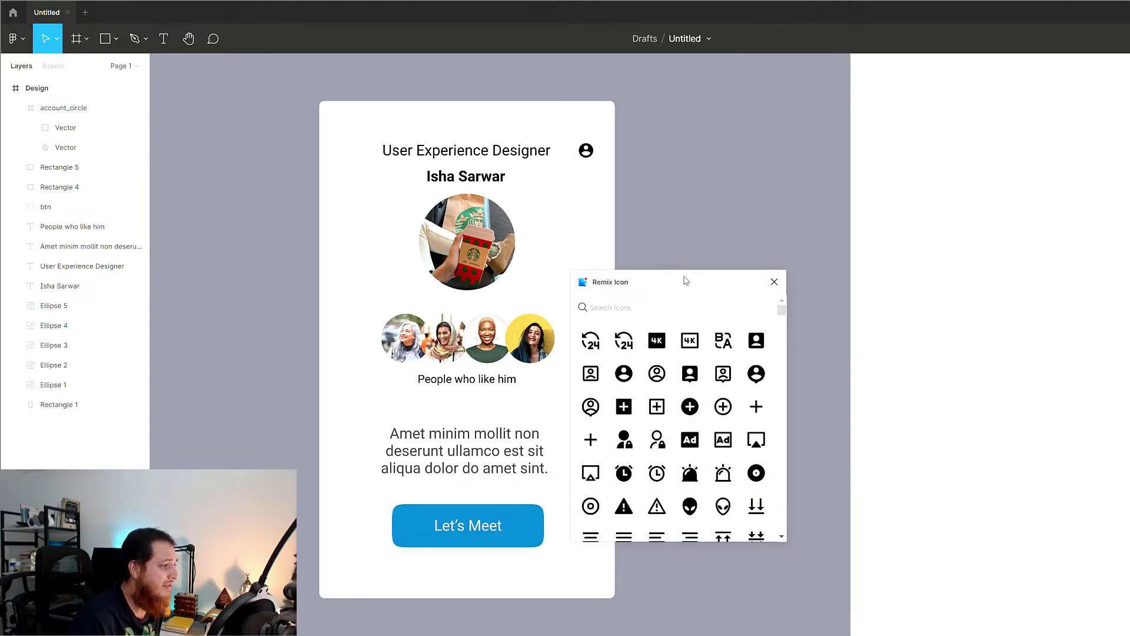
{"action": "left_click_drag", "start_coordinate": [678, 285], "coordinate": [759, 267]}
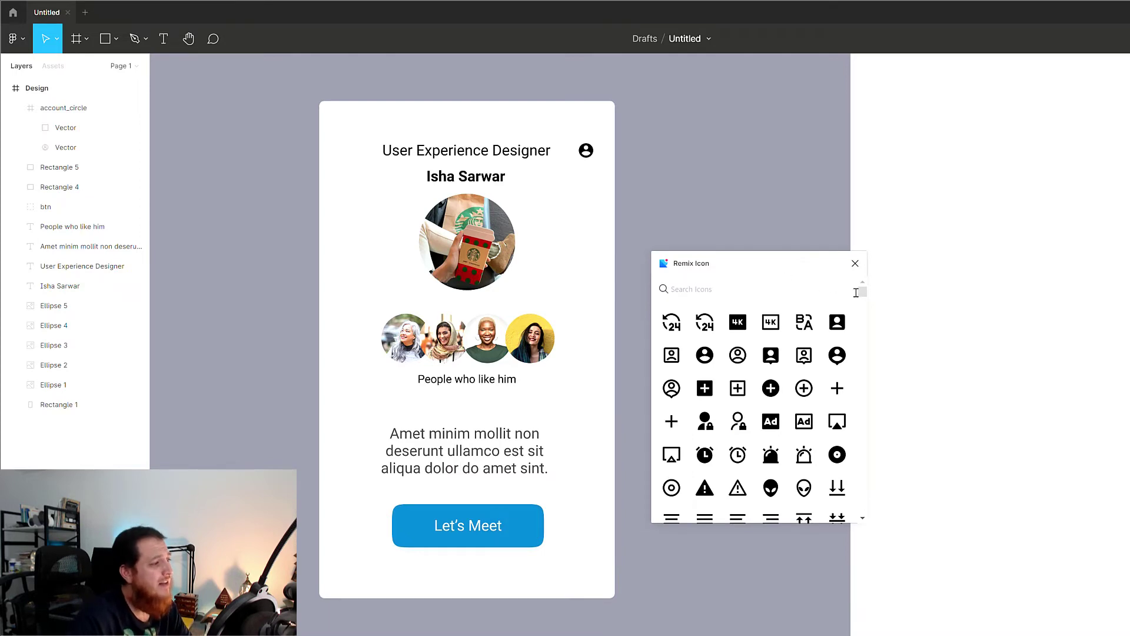
{"action": "left_click_drag", "start_coordinate": [862, 291], "coordinate": [749, 286]}
{"action": "left_click", "coordinate": [856, 264]}
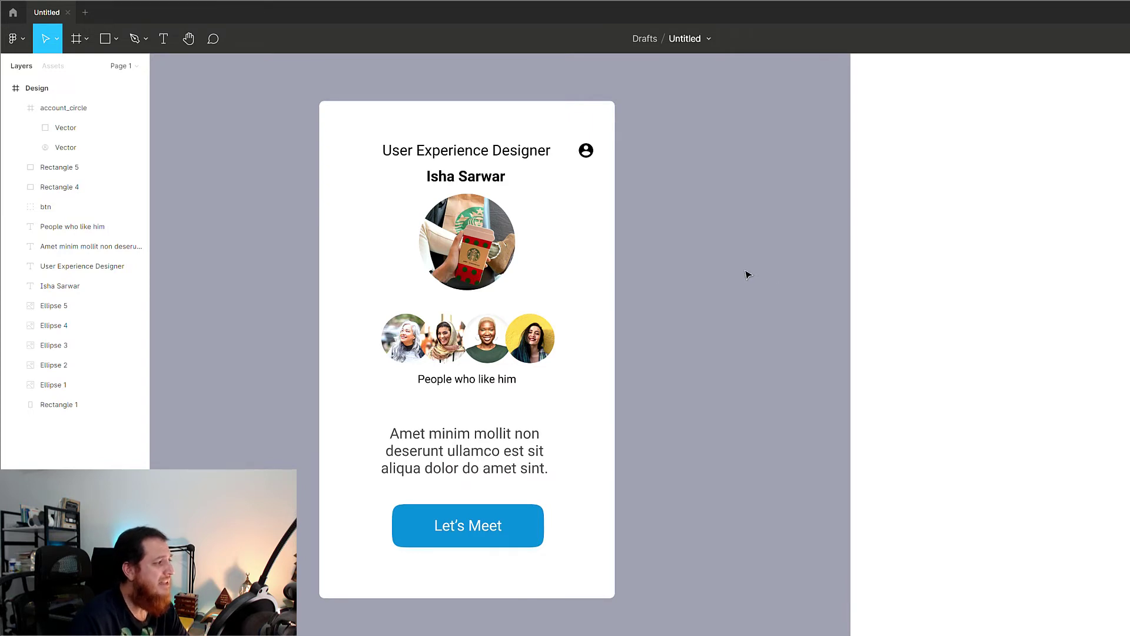
{"action": "key", "text": "ctrl+/"}
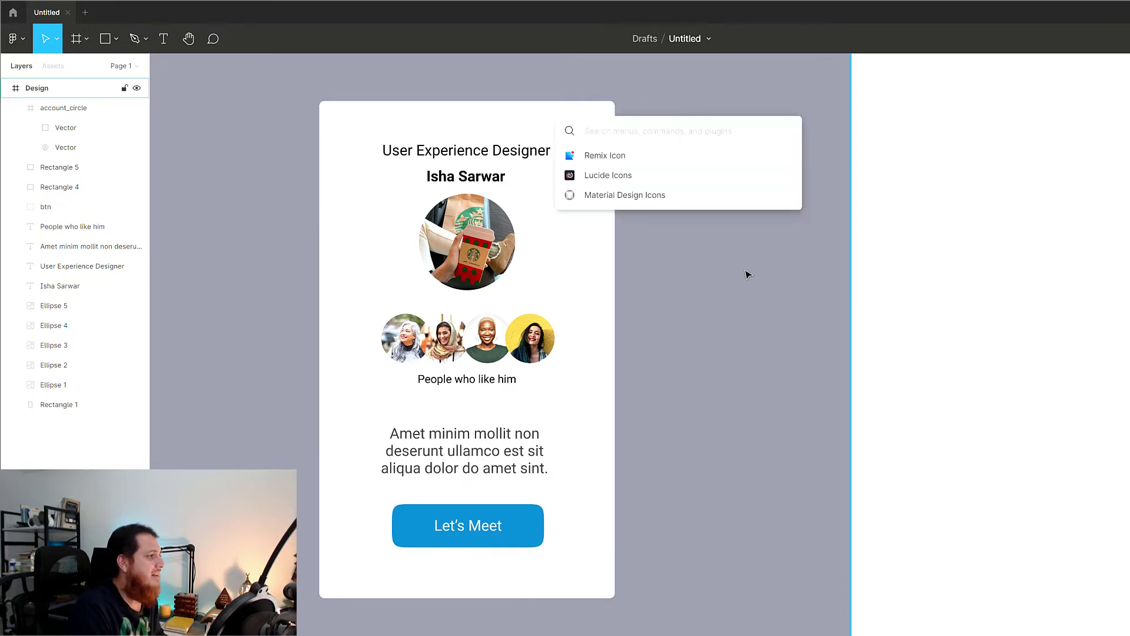
{"action": "type", "text": "icon"}
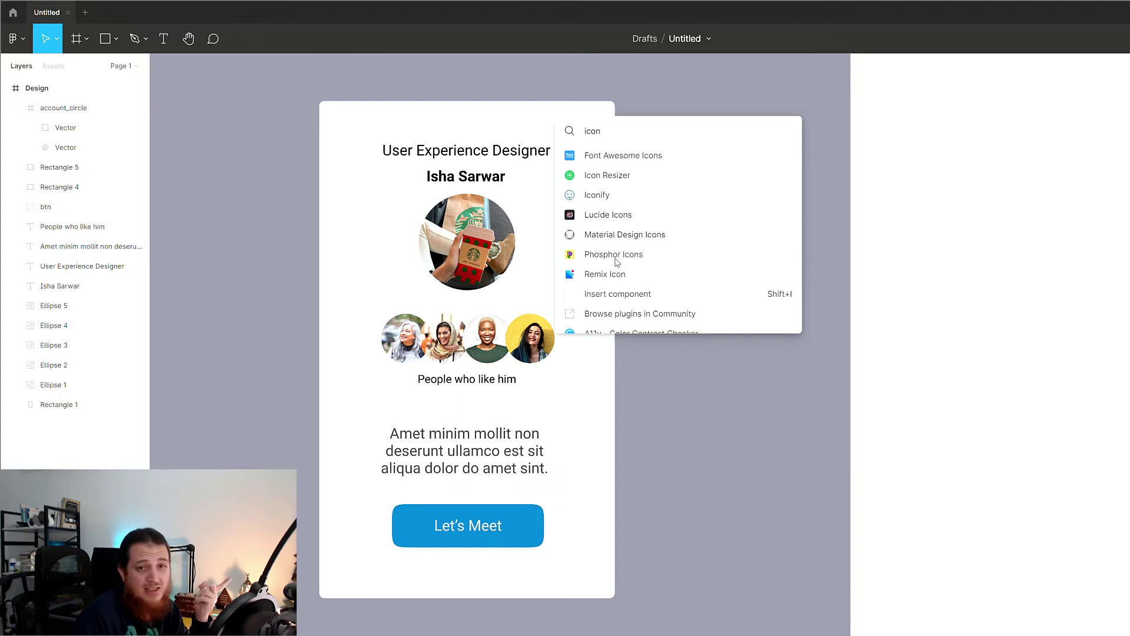
{"action": "left_click", "coordinate": [614, 254]}
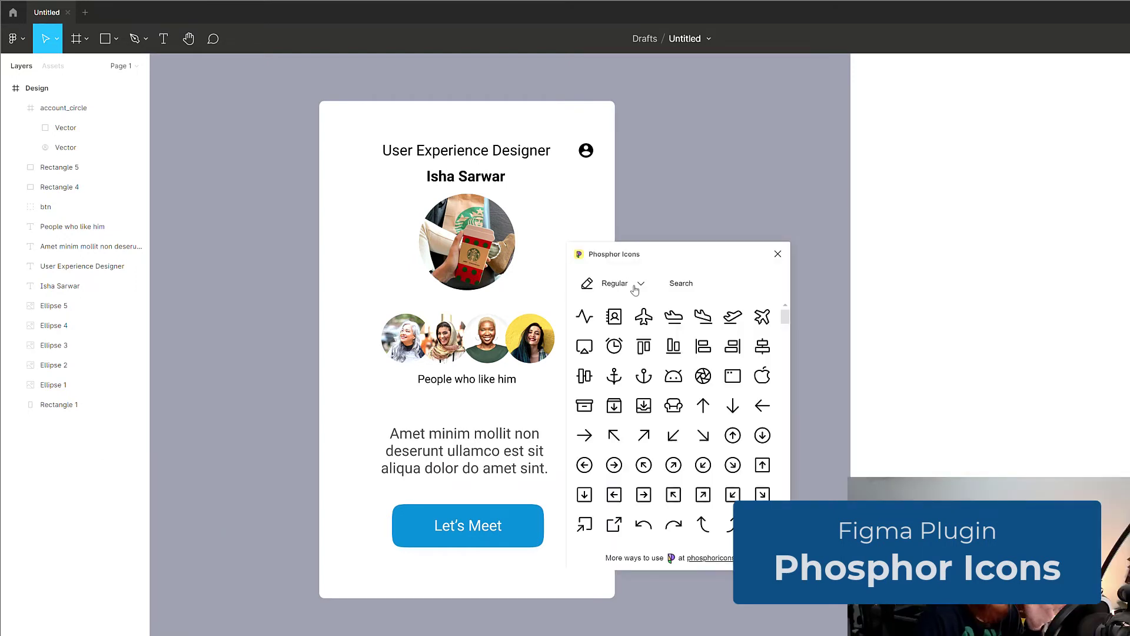
{"action": "left_click", "coordinate": [634, 287]}
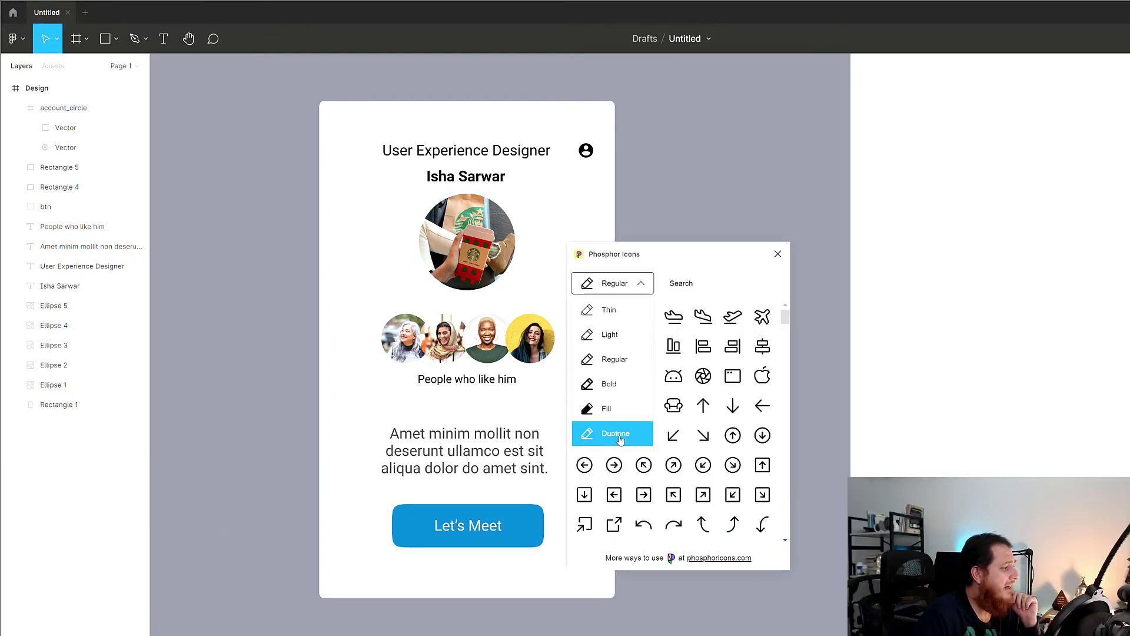
{"action": "left_click", "coordinate": [616, 384]}
{"action": "left_click", "coordinate": [635, 288]}
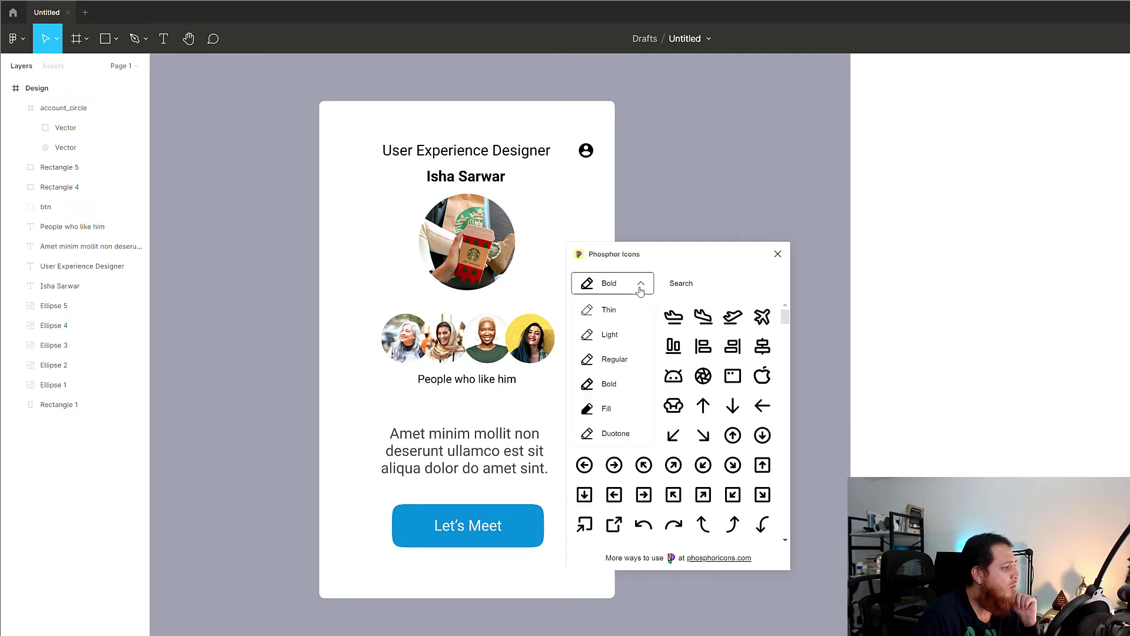
{"action": "left_click", "coordinate": [616, 359]}
{"action": "left_click", "coordinate": [640, 289]}
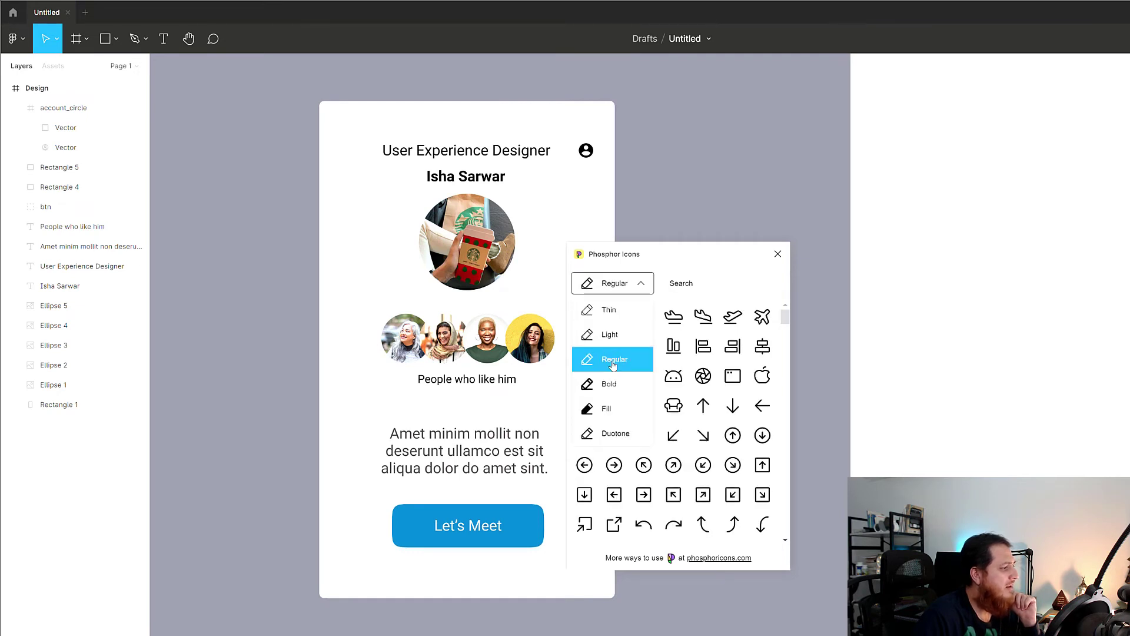
{"action": "left_click", "coordinate": [613, 334]}
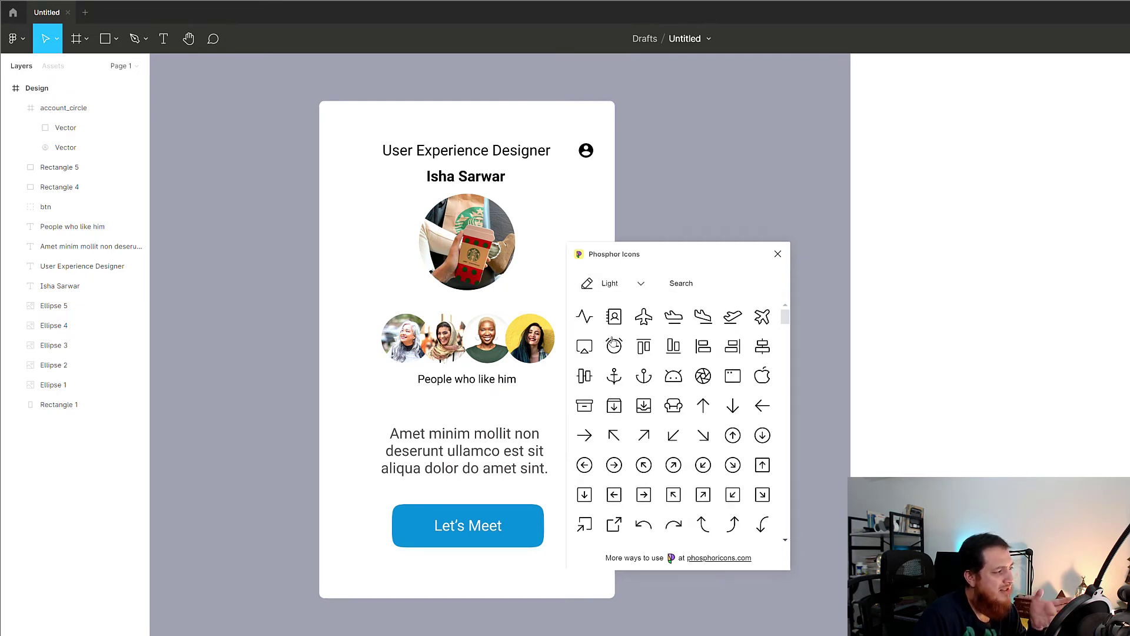
{"action": "left_click", "coordinate": [641, 287]}
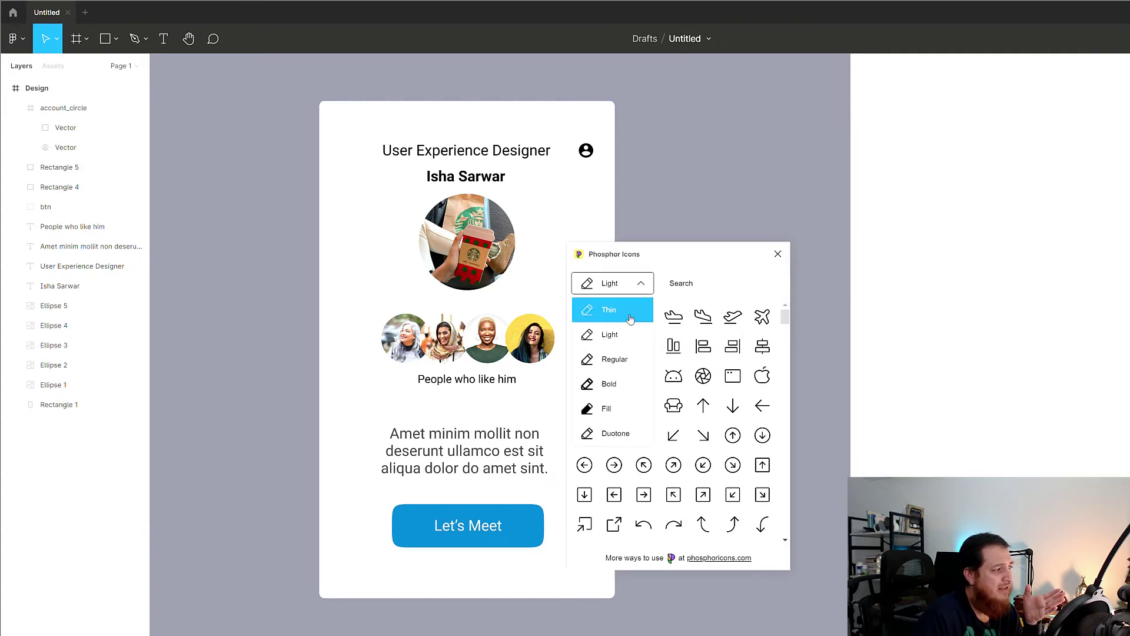
{"action": "left_click", "coordinate": [630, 317]}
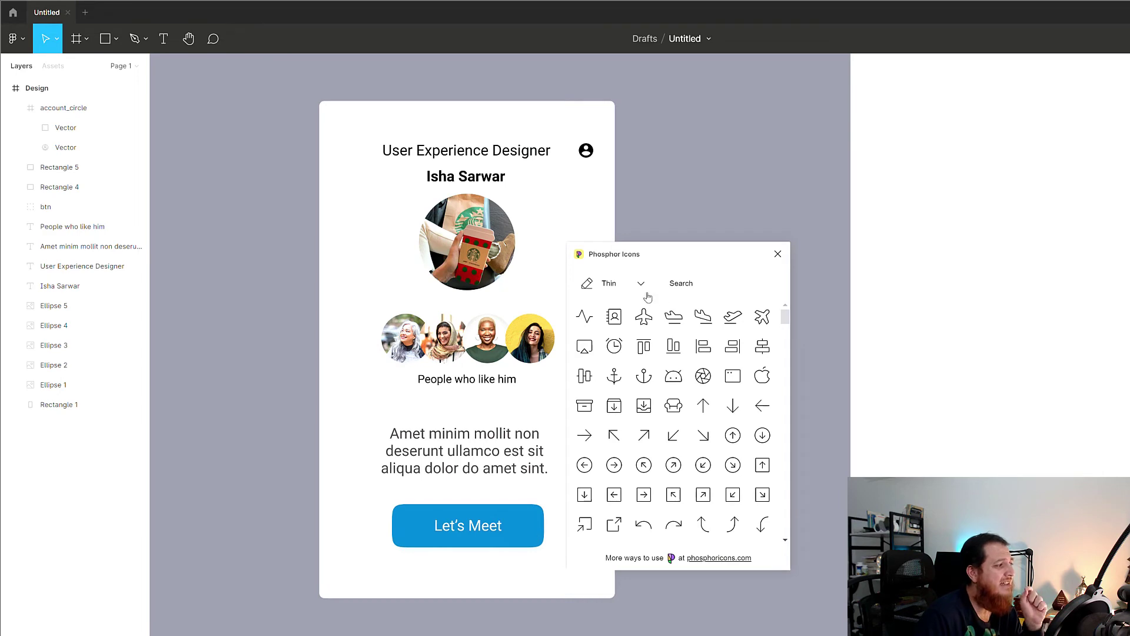
{"action": "left_click", "coordinate": [643, 284]}
{"action": "left_click", "coordinate": [618, 334]}
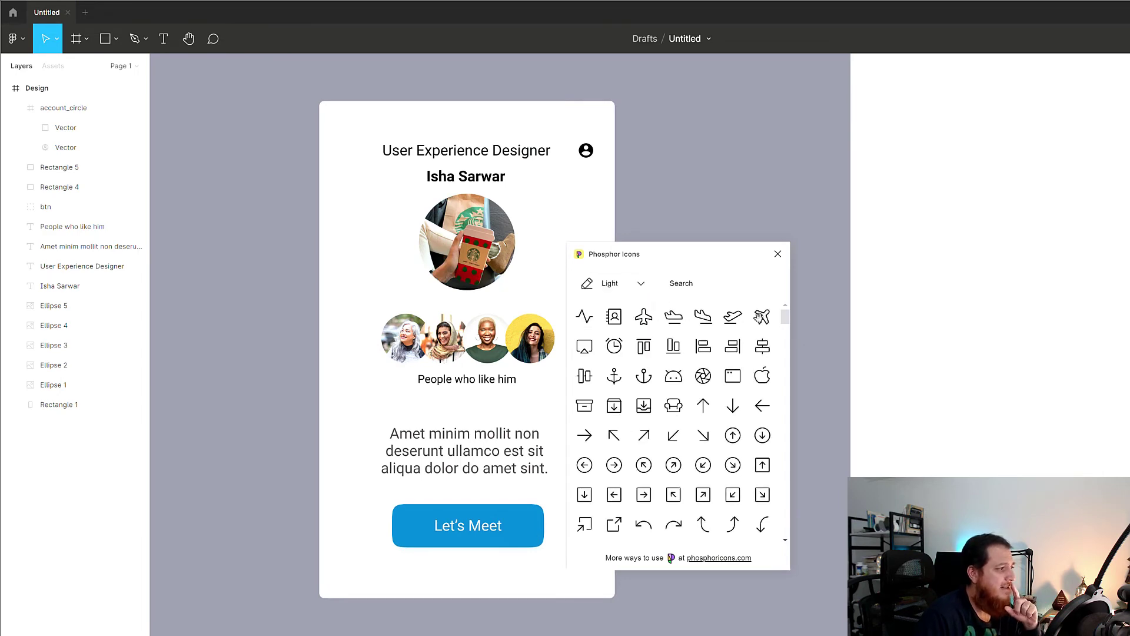
{"action": "mouse_move", "coordinate": [785, 321]}
{"action": "left_mouse_down"}
{"action": "mouse_move", "coordinate": [773, 549]}
{"action": "mouse_move", "coordinate": [785, 495]}
{"action": "mouse_move", "coordinate": [784, 312]}
{"action": "left_mouse_up"}
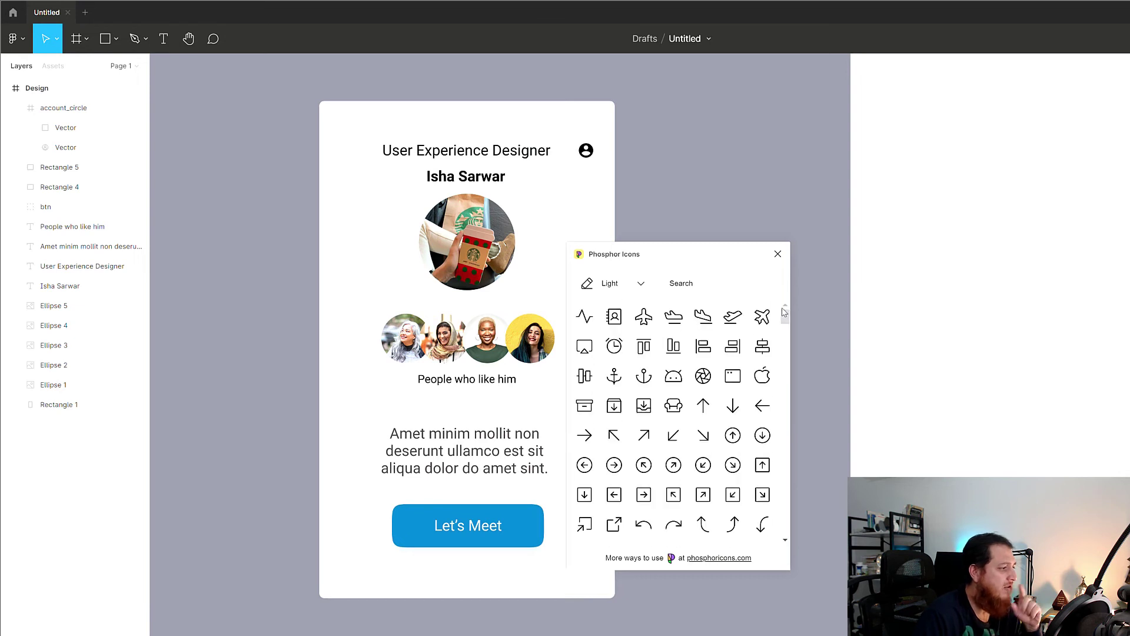
{"action": "left_click", "coordinate": [687, 281]}
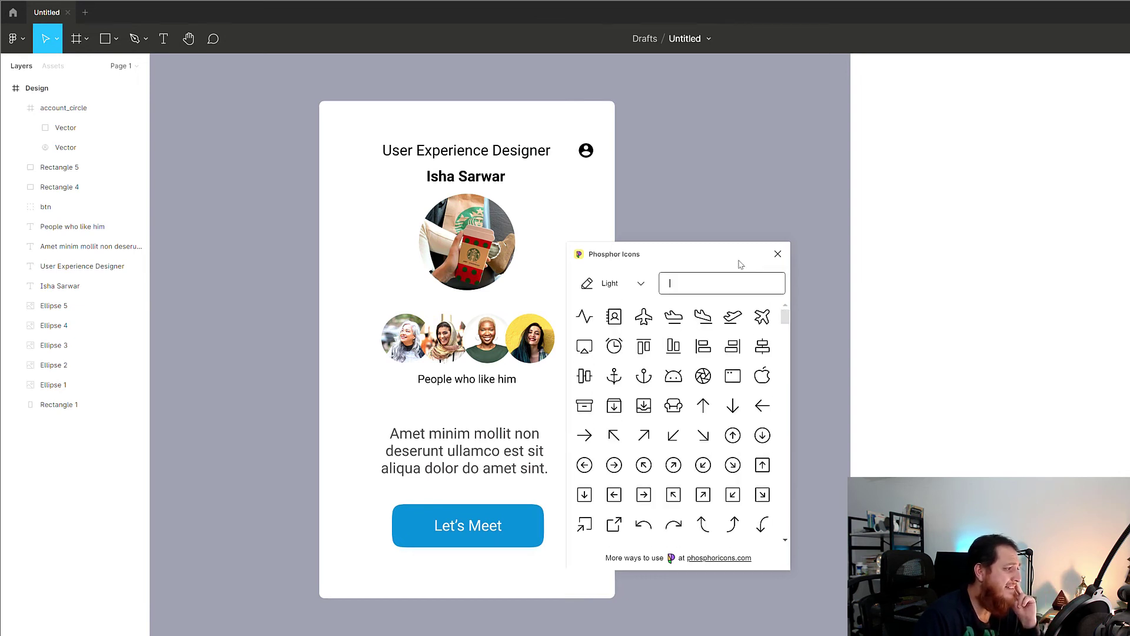
{"action": "left_click", "coordinate": [778, 254]}
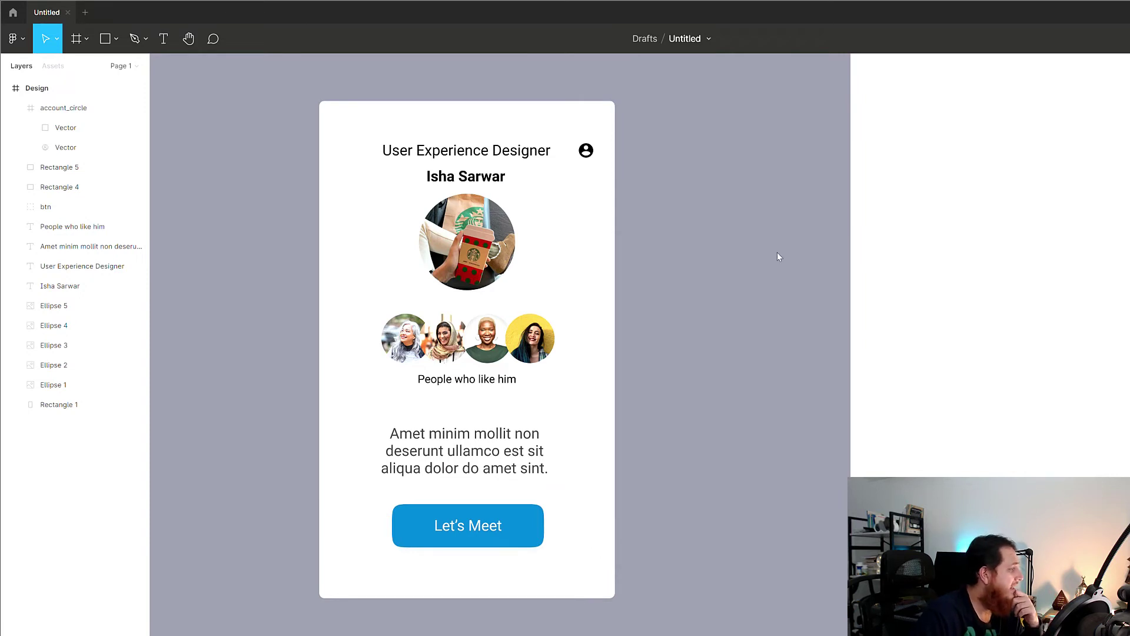
{"action": "scroll", "coordinate": [778, 256], "scroll_direction": "up", "scroll_amount": 2}
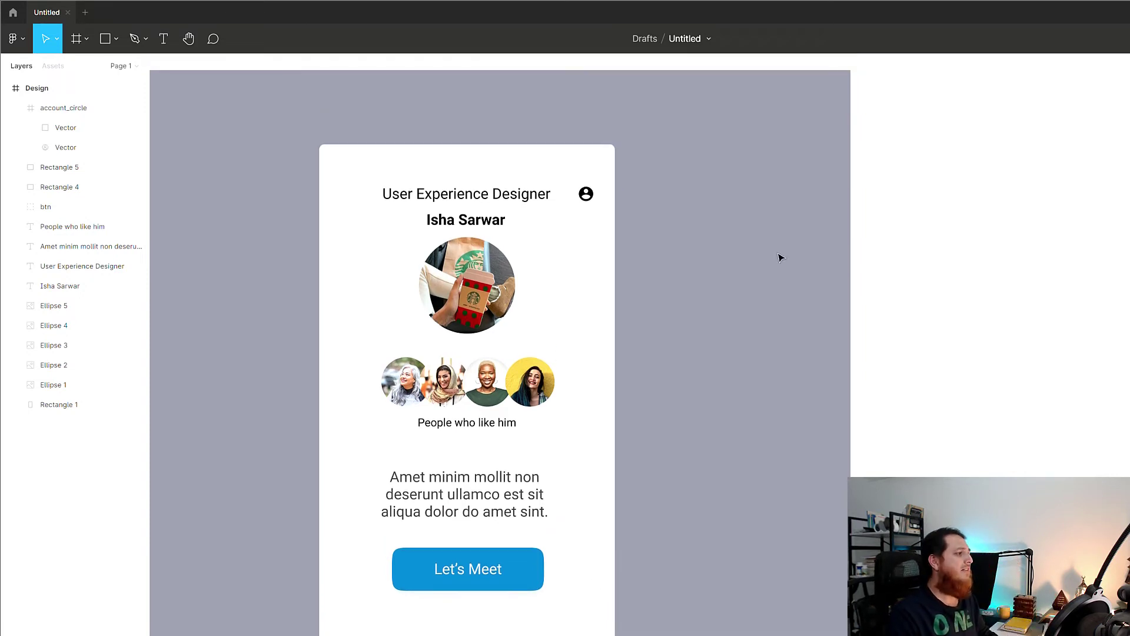
{"action": "scroll", "coordinate": [780, 257], "scroll_direction": "down", "scroll_amount": 3}
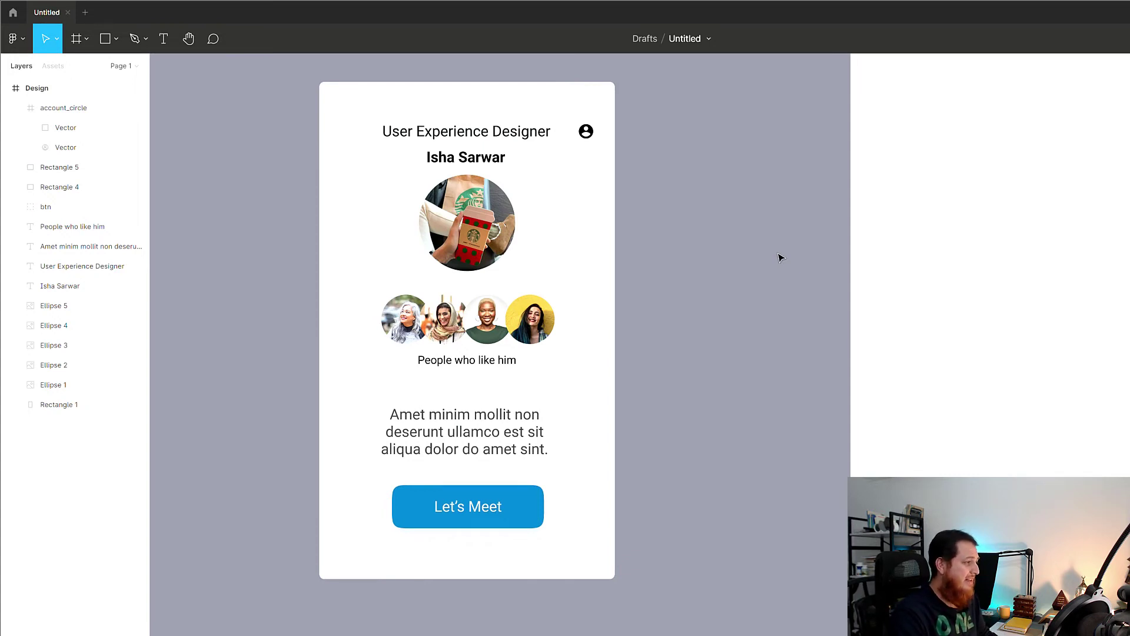
Step: Launch the Unsplash plugin and select the circular profile picture
{"action": "key", "text": "ctrl+slash"}
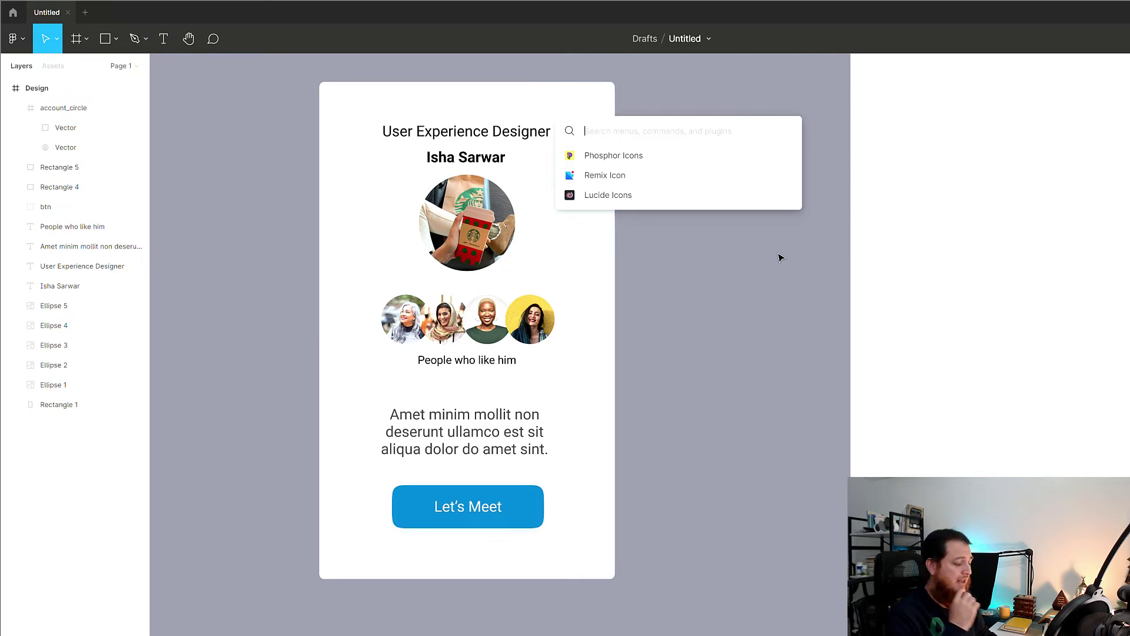
{"action": "type", "text": "u"}
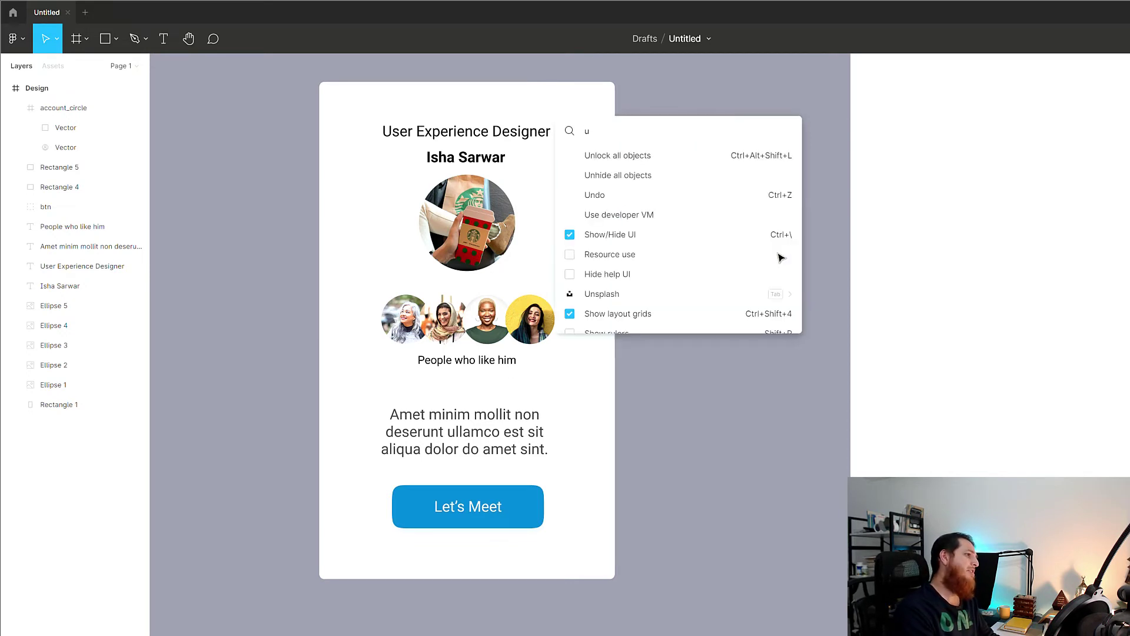
{"action": "type", "text": "nsp"}
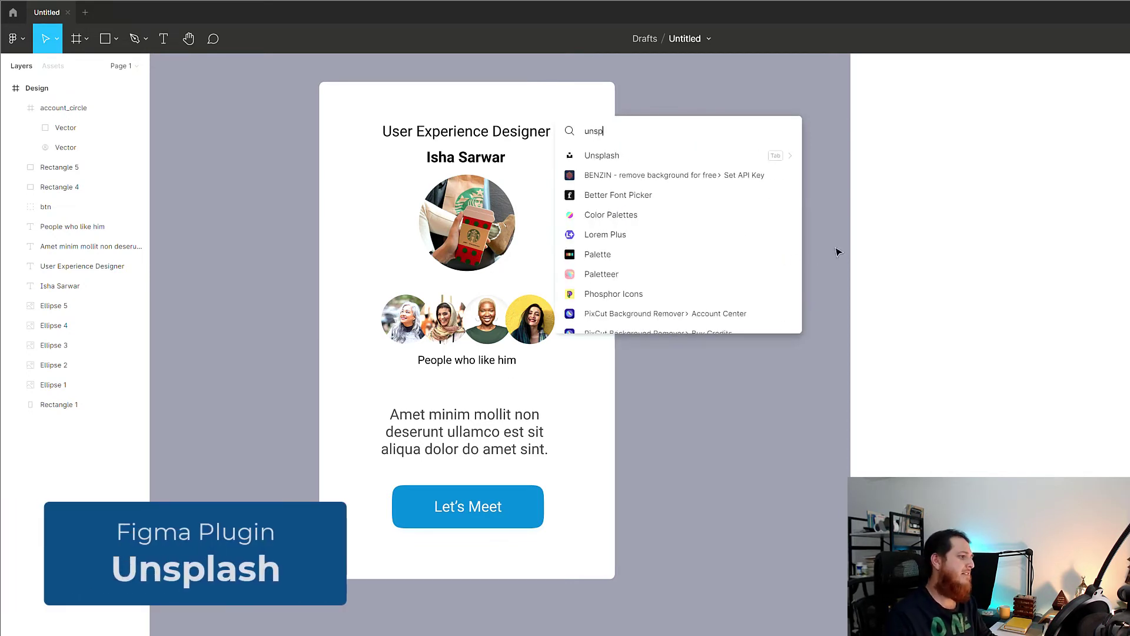
{"action": "left_click", "coordinate": [632, 155]}
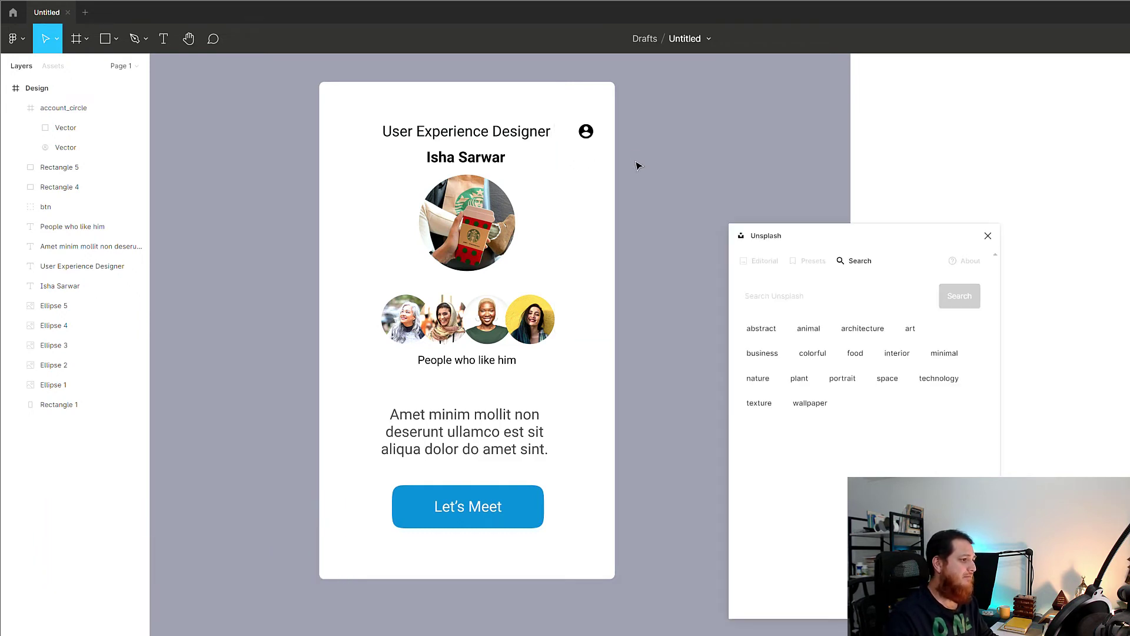
{"action": "left_click", "coordinate": [474, 221]}
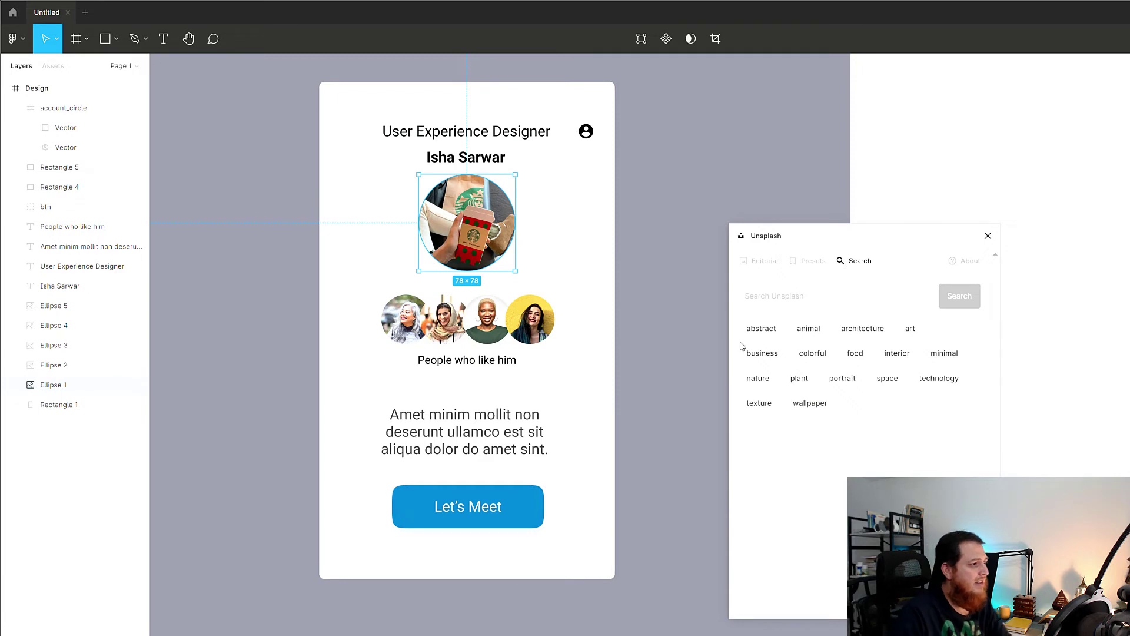
Step: Search Unsplash for 'portrait' and fill the circle with the purple-lit woman's photo
{"action": "left_click", "coordinate": [850, 381]}
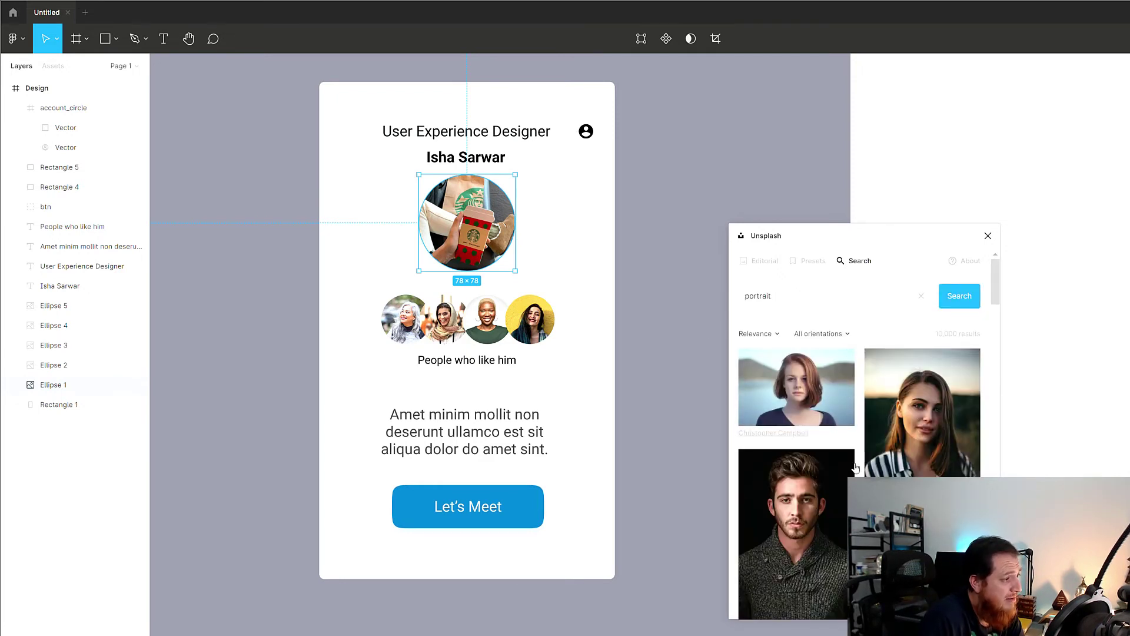
{"action": "scroll", "coordinate": [832, 559], "scroll_direction": "down", "scroll_amount": 2}
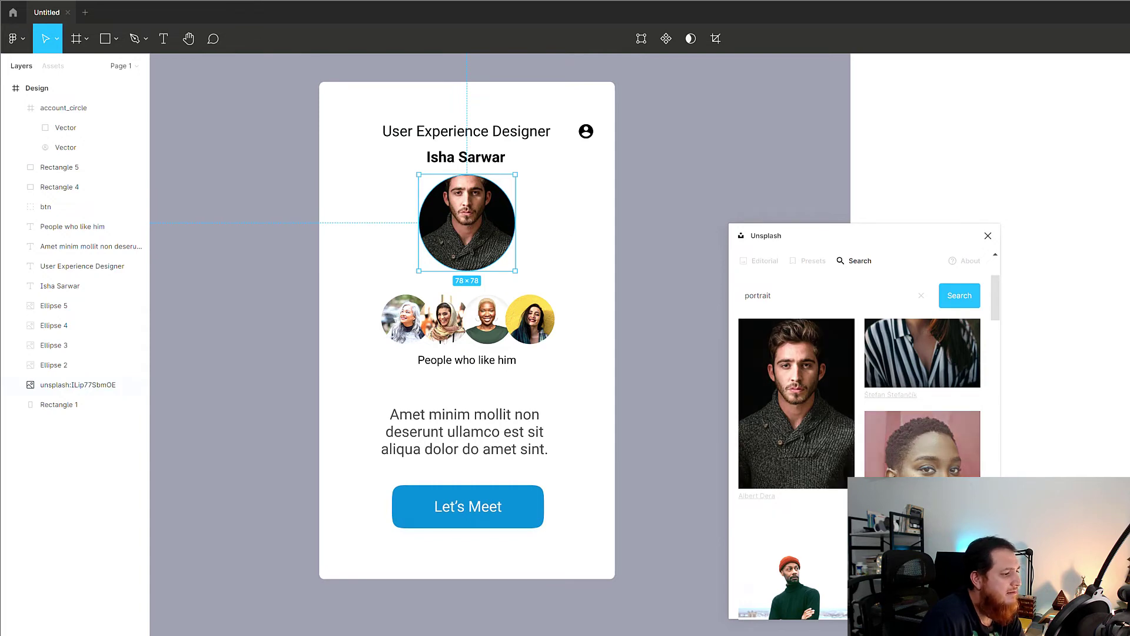
{"action": "scroll", "coordinate": [835, 530], "scroll_direction": "up", "scroll_amount": 3}
{"action": "scroll", "coordinate": [836, 530], "scroll_direction": "down", "scroll_amount": 6}
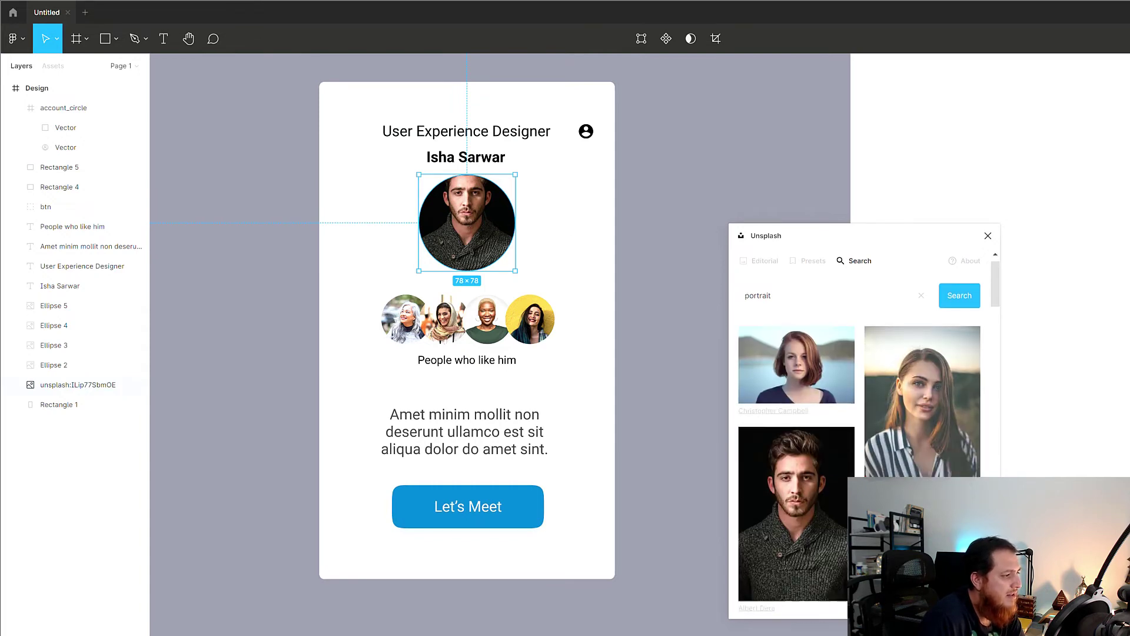
{"action": "scroll", "coordinate": [859, 471], "scroll_direction": "down", "scroll_amount": 5}
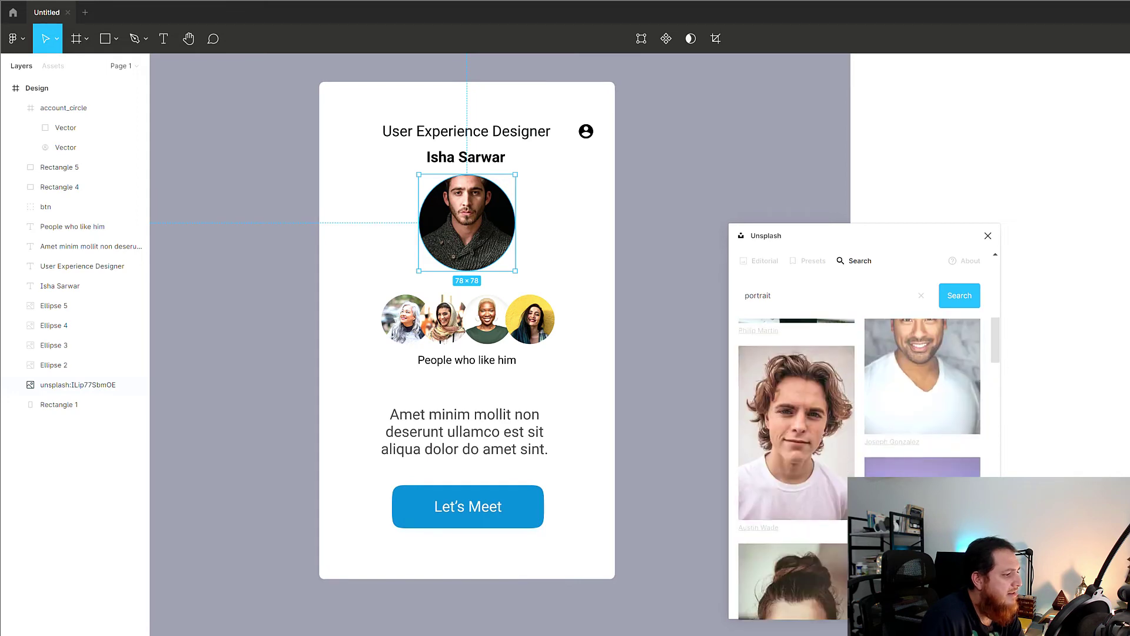
{"action": "scroll", "coordinate": [859, 471], "scroll_direction": "down", "scroll_amount": 3}
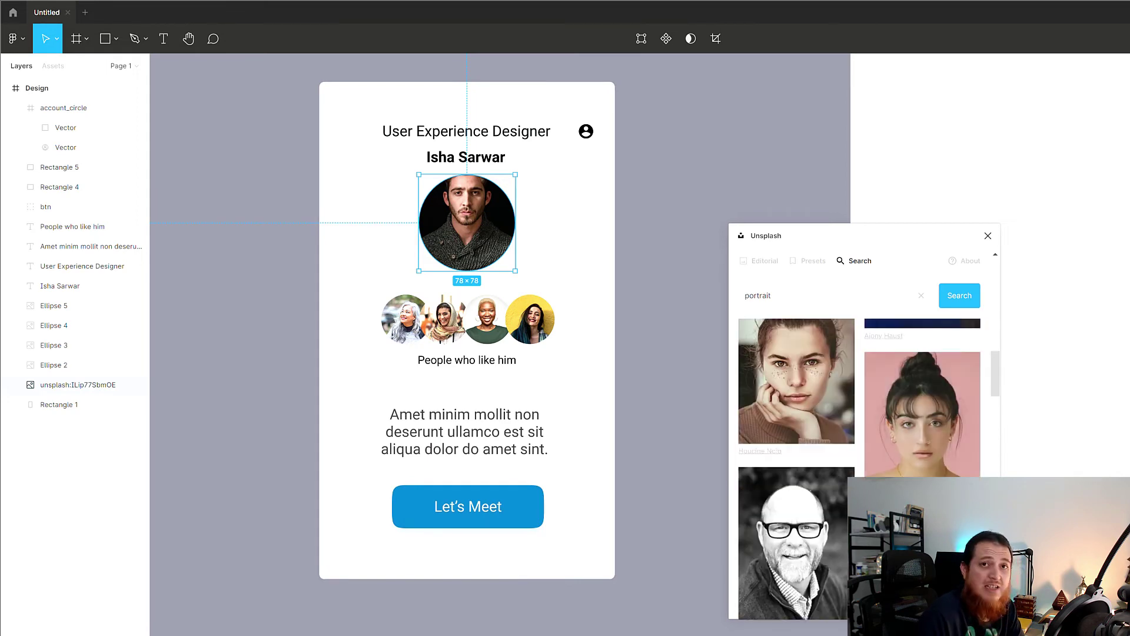
{"action": "scroll", "coordinate": [860, 471], "scroll_direction": "down", "scroll_amount": 3}
{"action": "scroll", "coordinate": [803, 410], "scroll_direction": "up", "scroll_amount": 1}
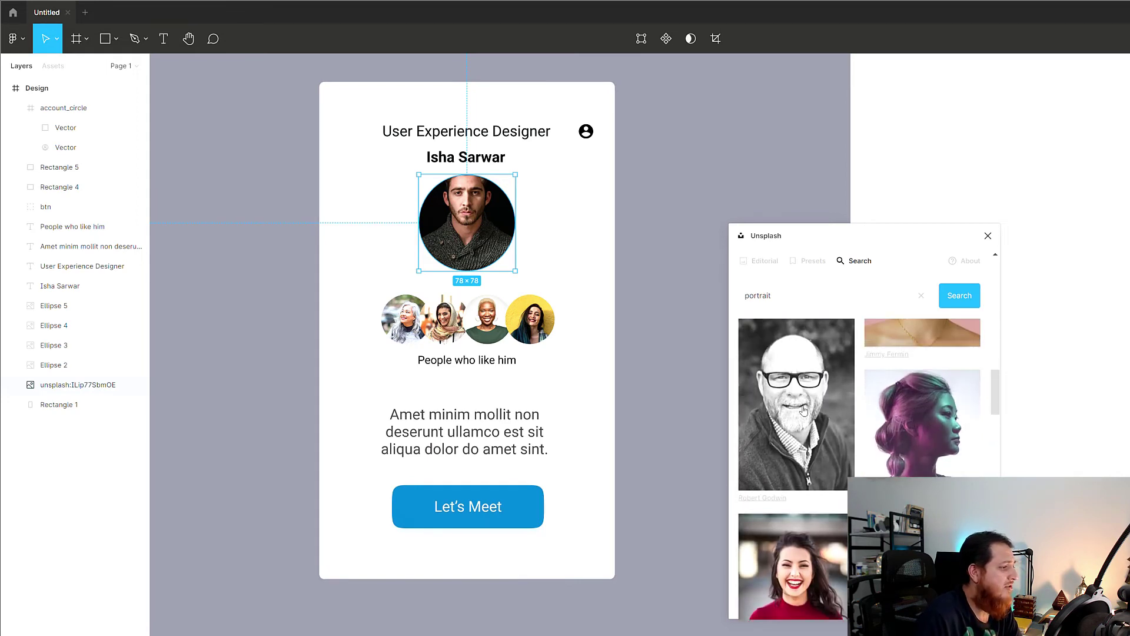
{"action": "left_click", "coordinate": [803, 410]}
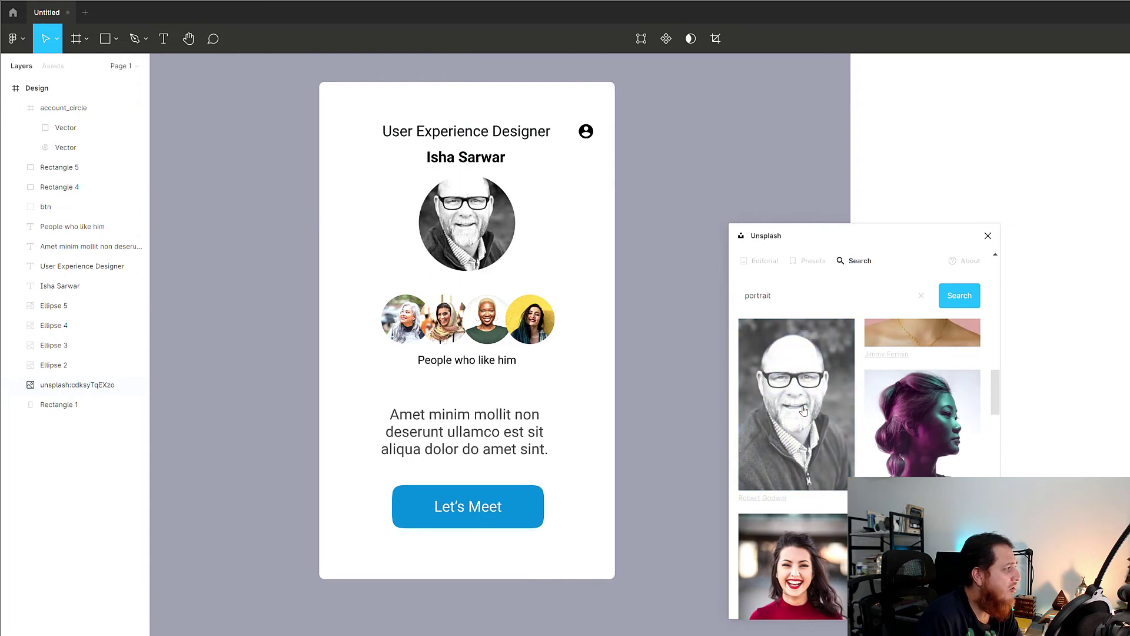
{"action": "scroll", "coordinate": [924, 390], "scroll_direction": "down", "scroll_amount": 1}
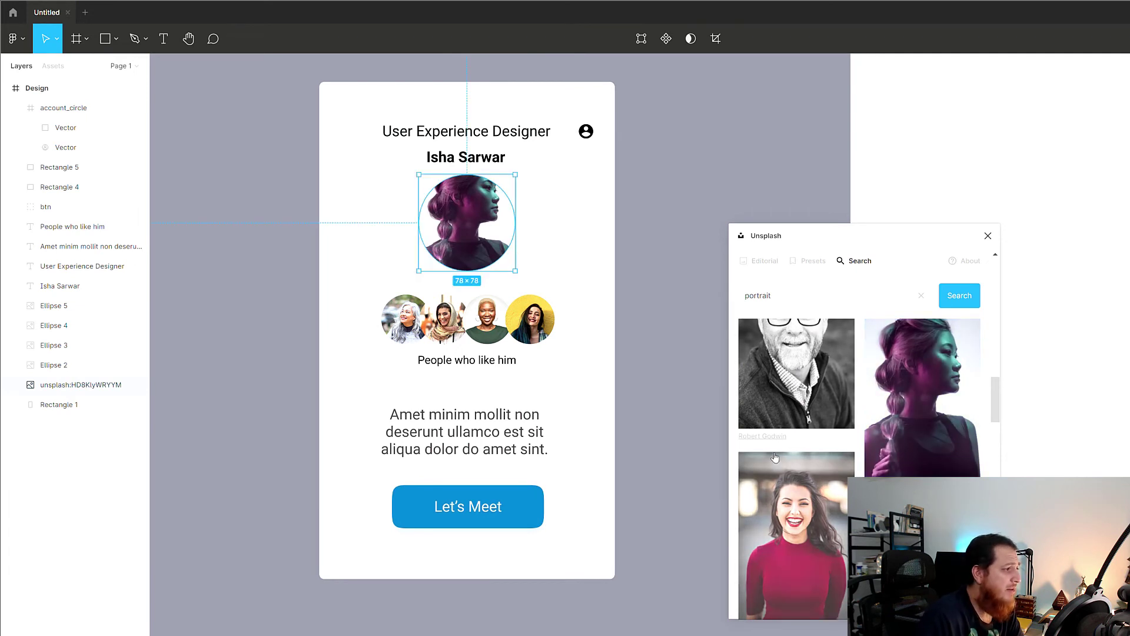
Step: Browse the 'animal' Unsplash category, clear the search, and close the Unsplash plugin
{"action": "left_click", "coordinate": [921, 297]}
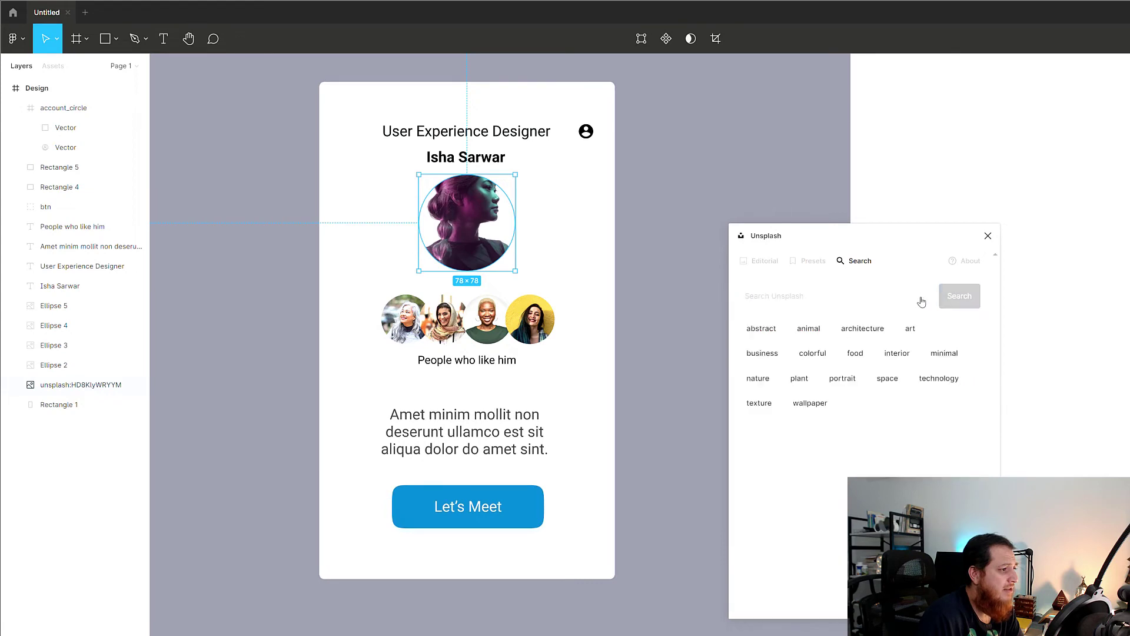
{"action": "left_click", "coordinate": [807, 326]}
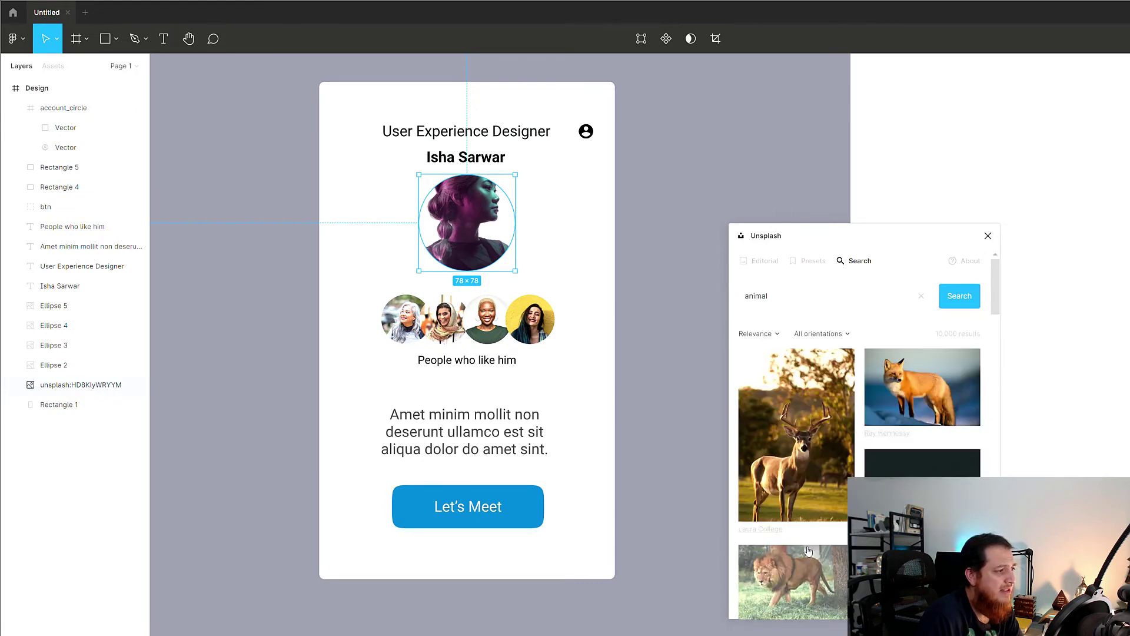
{"action": "left_click", "coordinate": [921, 296]}
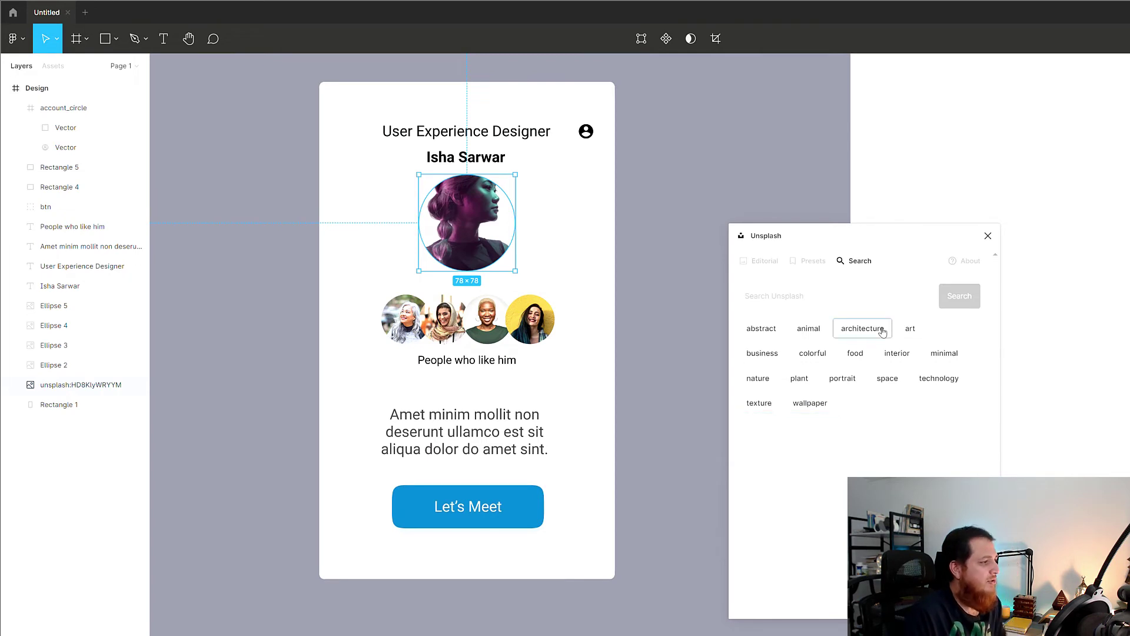
{"action": "left_click", "coordinate": [988, 236]}
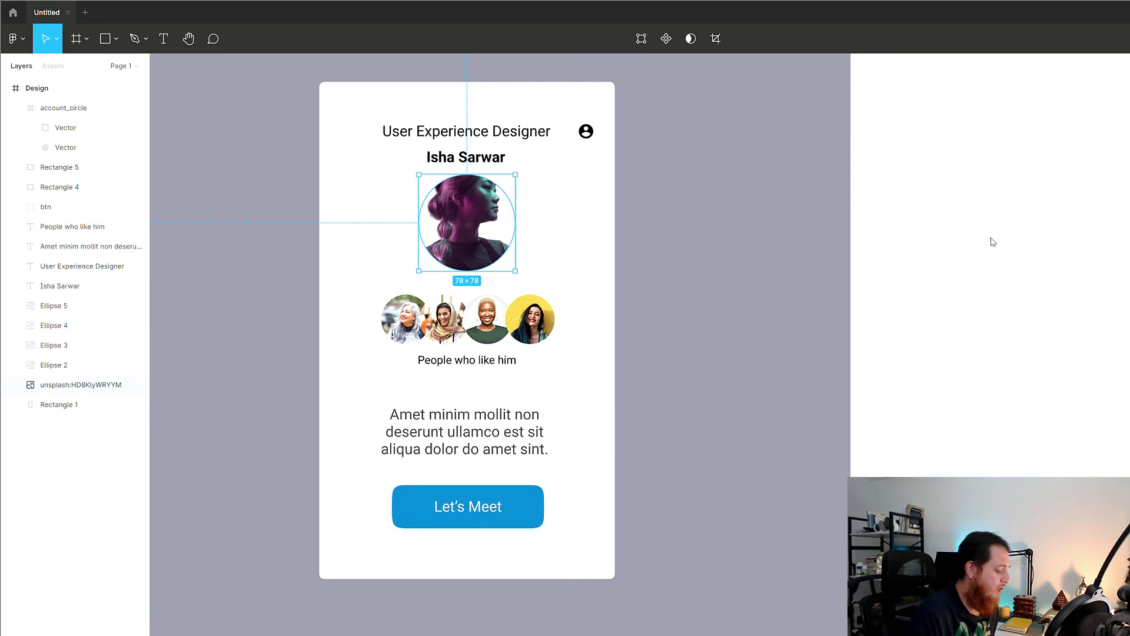
Step: Run the Avatars plugin so the profile photo shows a bald, bearded man in glasses
{"action": "key", "text": "ctrl+slash"}
{"action": "type", "text": "avat"}
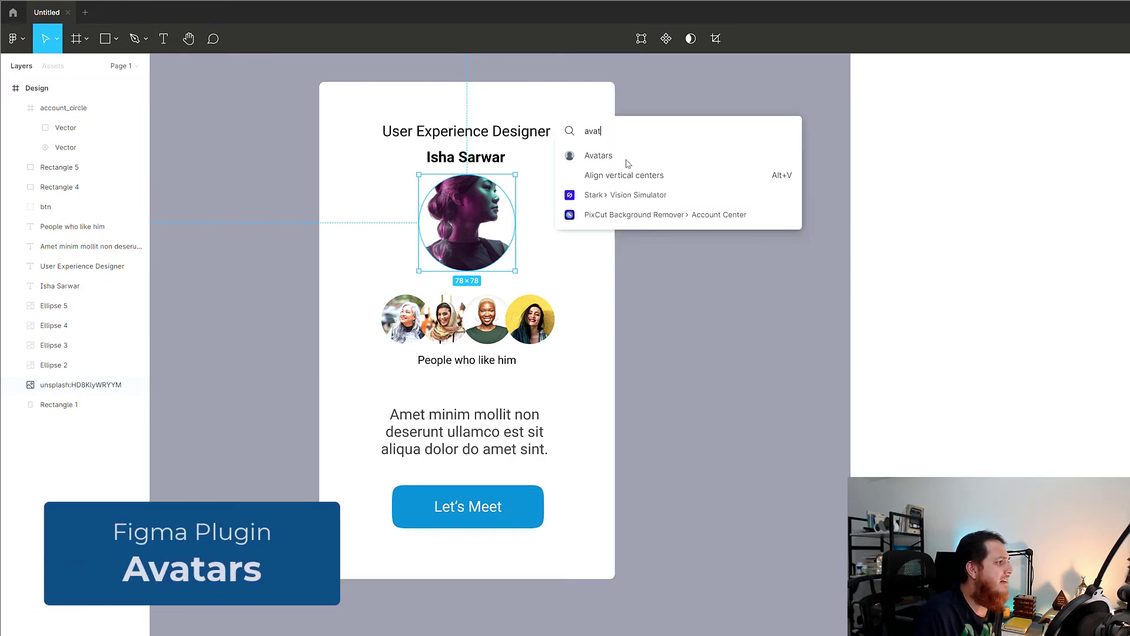
{"action": "left_click", "coordinate": [627, 158]}
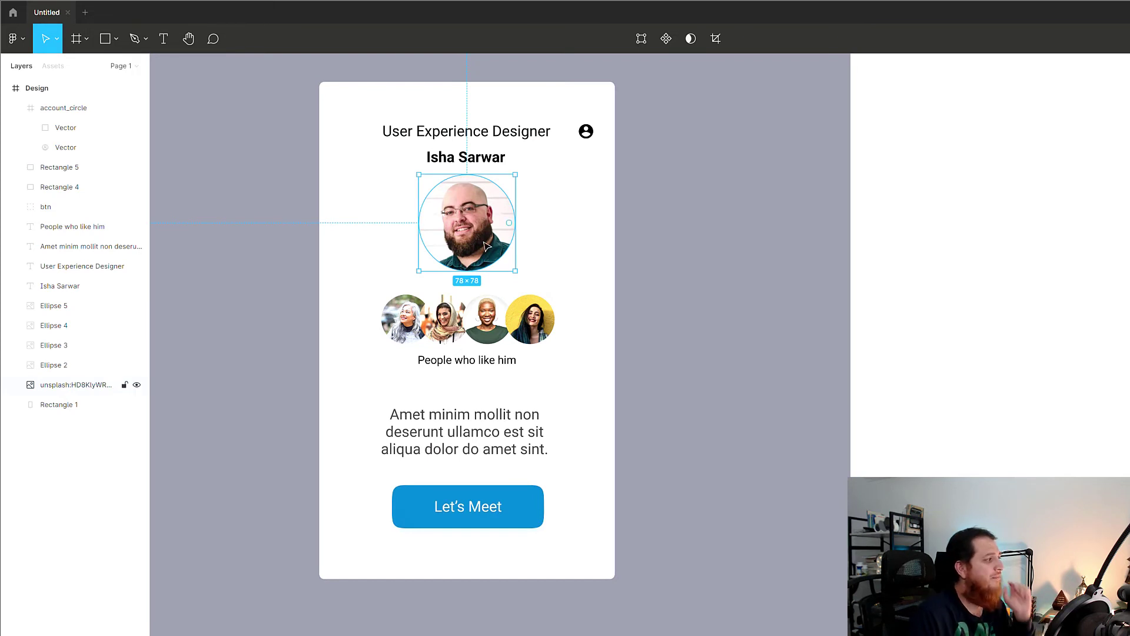
Step: Select the small friend avatars in turn, ending on the fourth one
{"action": "left_click", "coordinate": [496, 320]}
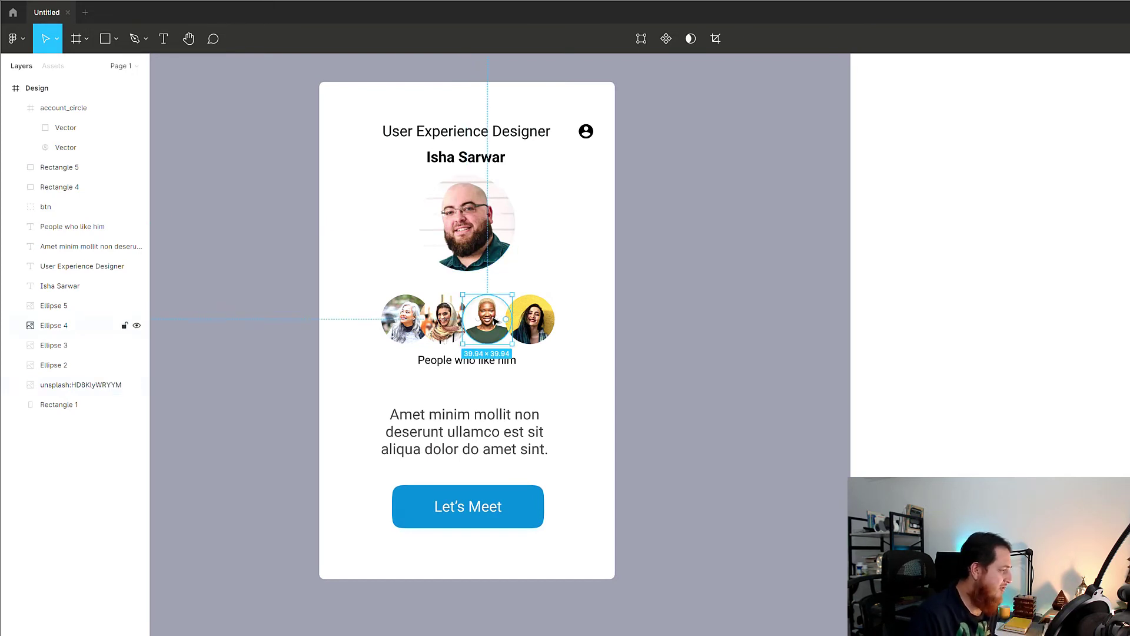
{"action": "key", "text": "Tab"}
{"action": "key", "text": "Tab"}
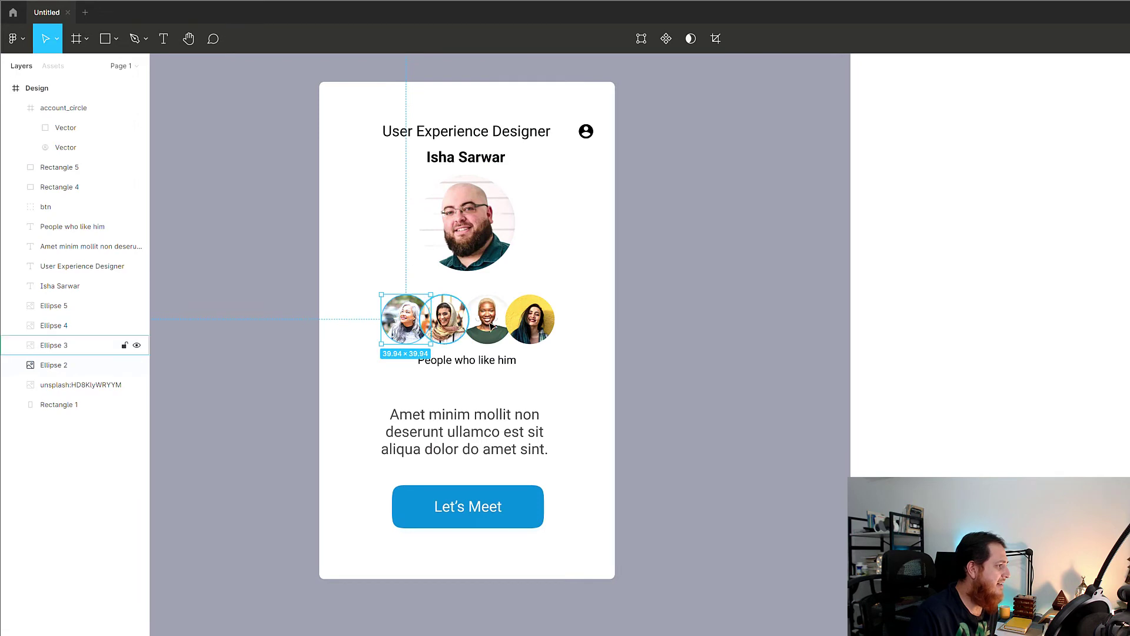
{"action": "left_click", "coordinate": [524, 327]}
{"action": "key", "text": "ctrl+slash"}
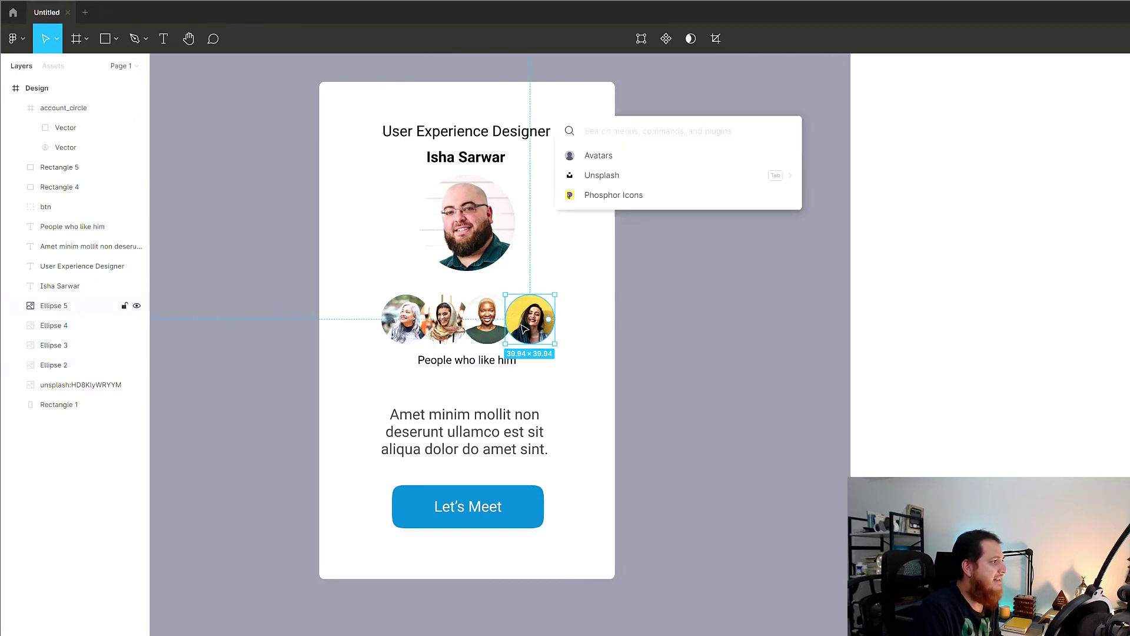
{"action": "key", "text": "Escape"}
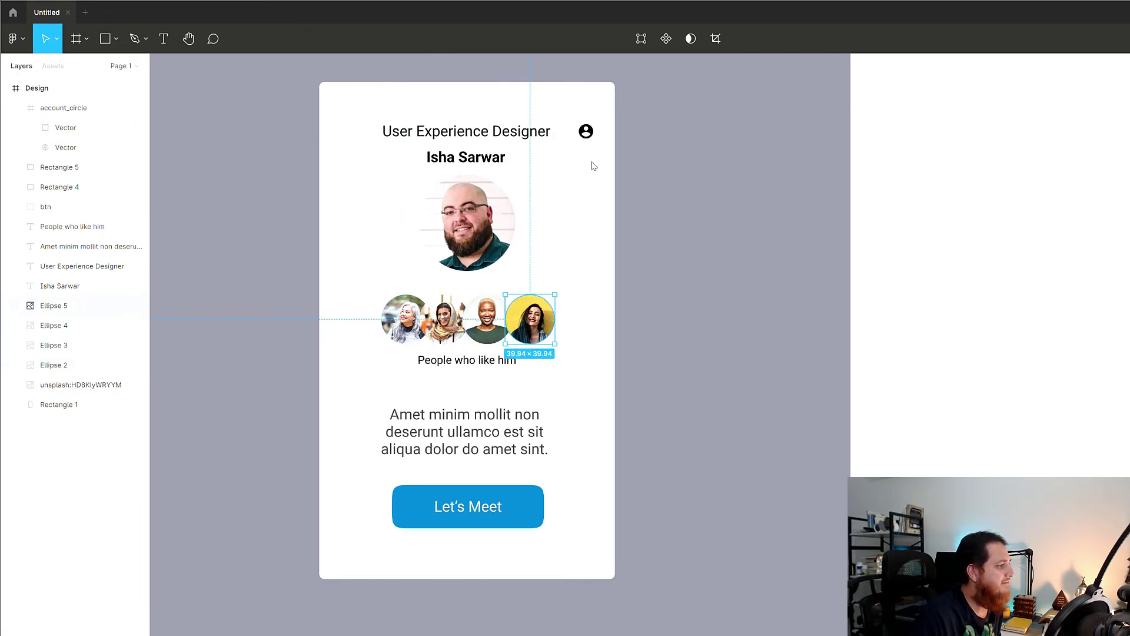
Step: Deselect everything by clicking empty canvas
{"action": "left_click", "coordinate": [743, 208]}
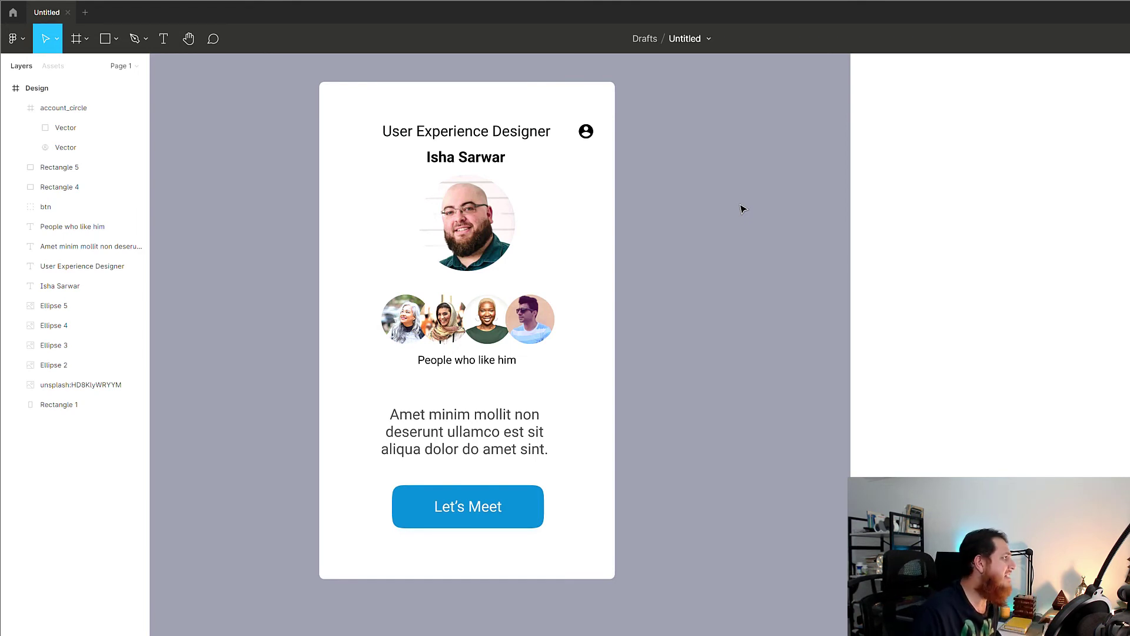
{"action": "left_click", "coordinate": [13, 39]}
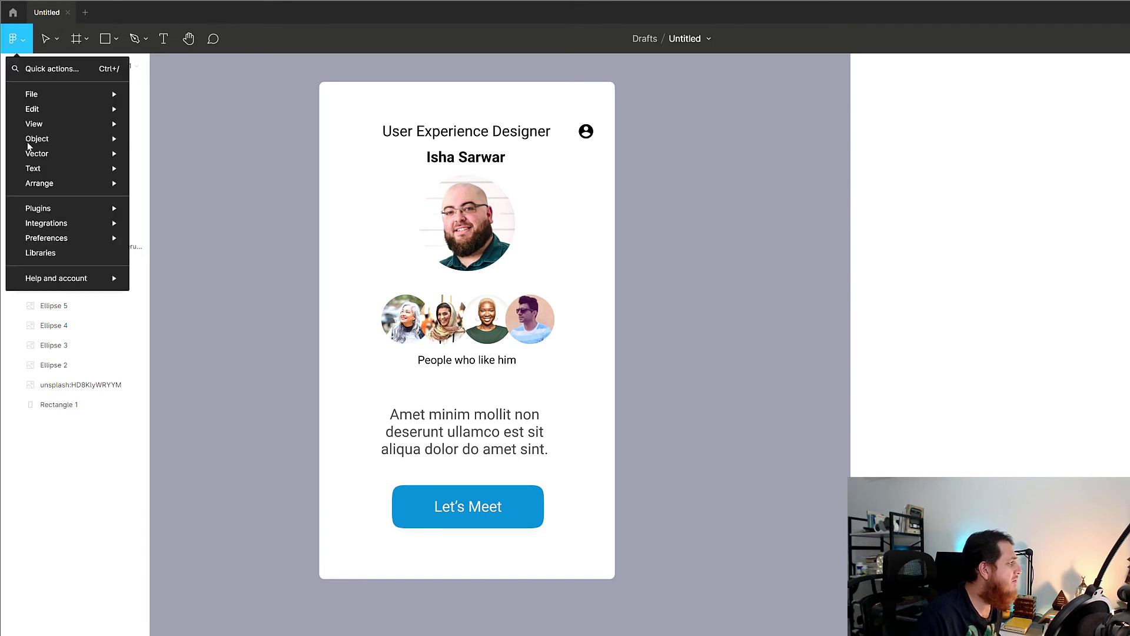
{"action": "mouse_move", "coordinate": [38, 208]}
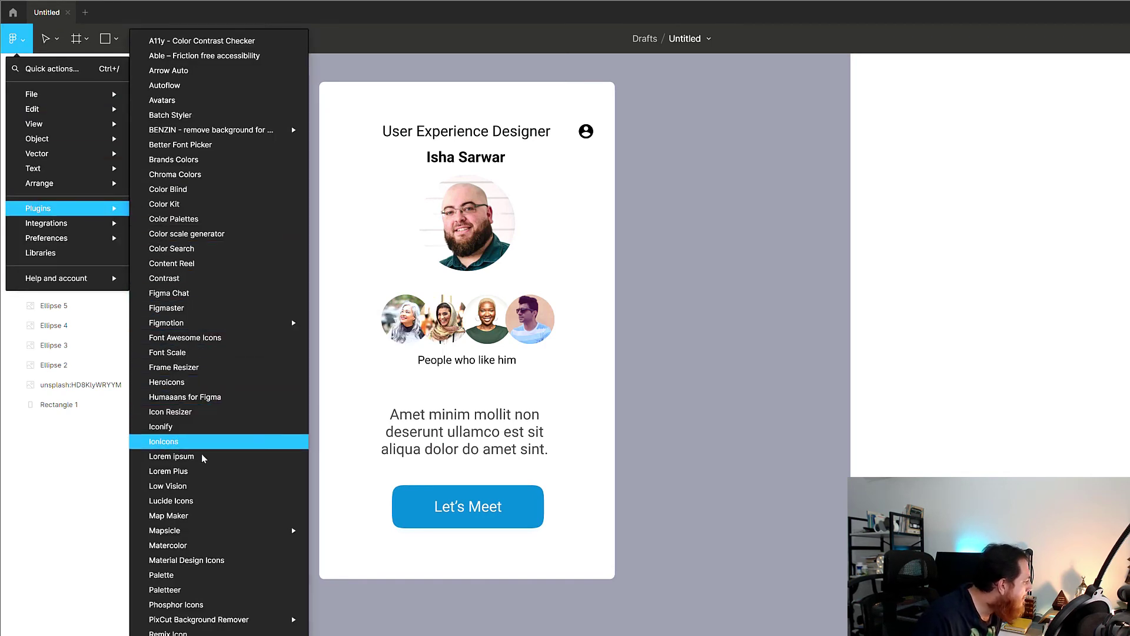
{"action": "mouse_move", "coordinate": [200, 530]}
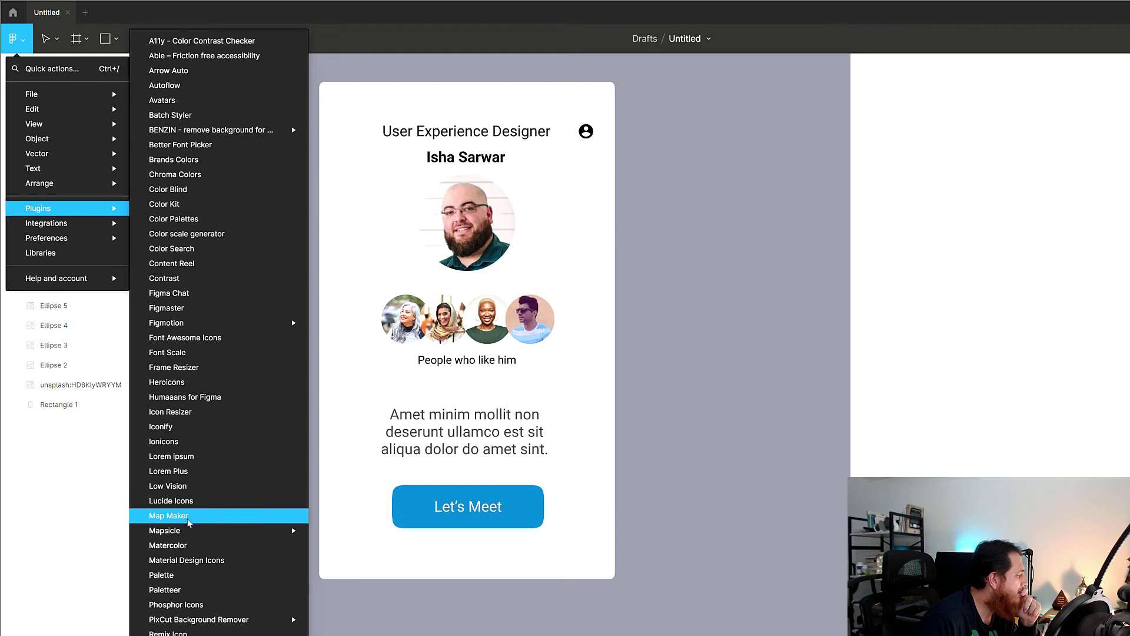
{"action": "left_click", "coordinate": [189, 518]}
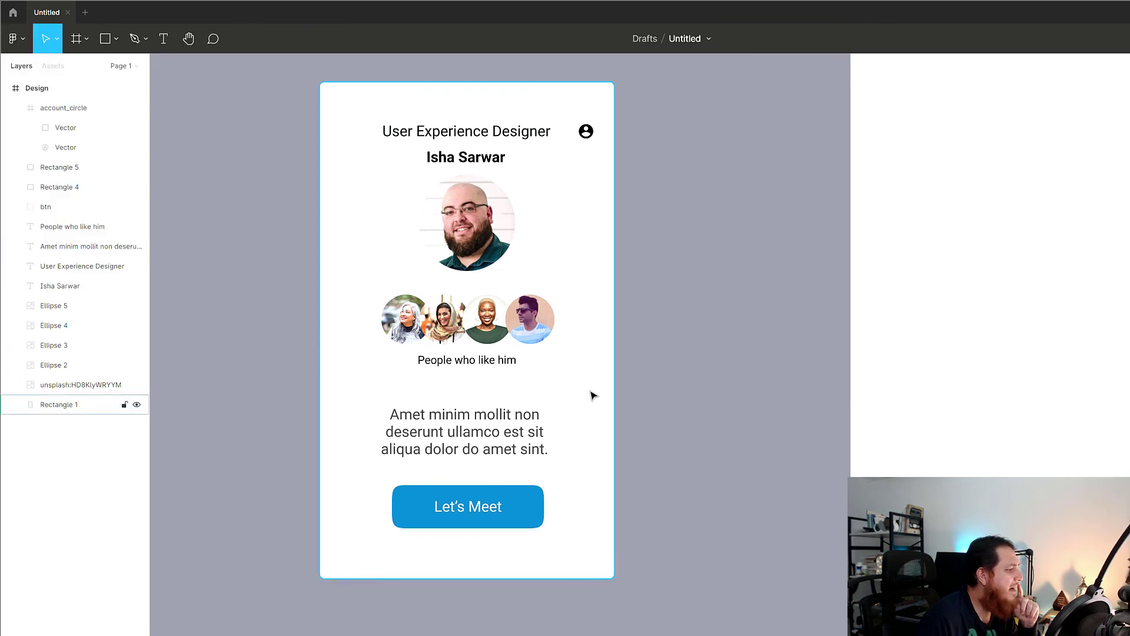
{"action": "left_click_drag", "start_coordinate": [651, 234], "coordinate": [858, 233]}
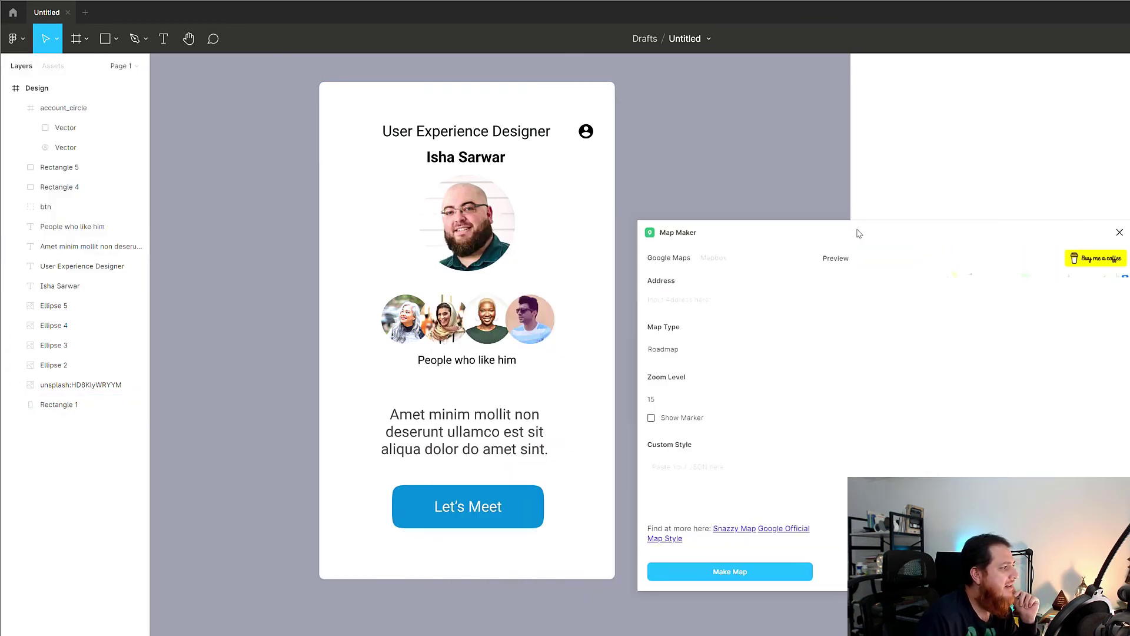
{"action": "left_click", "coordinate": [692, 303]}
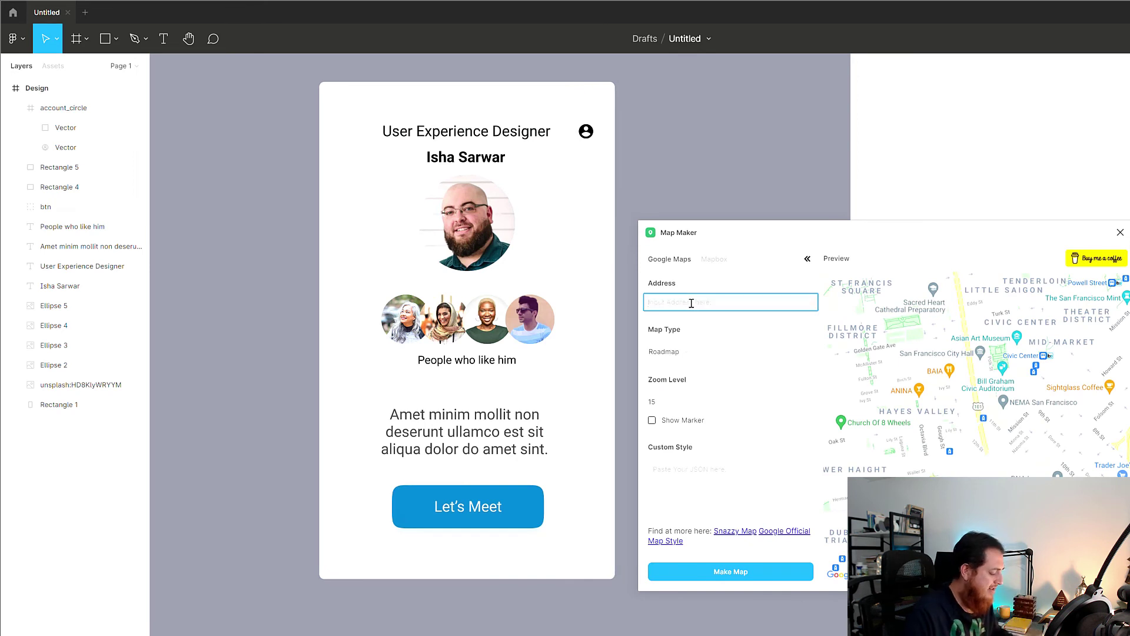
{"action": "type", "text": "Gujranwala"}
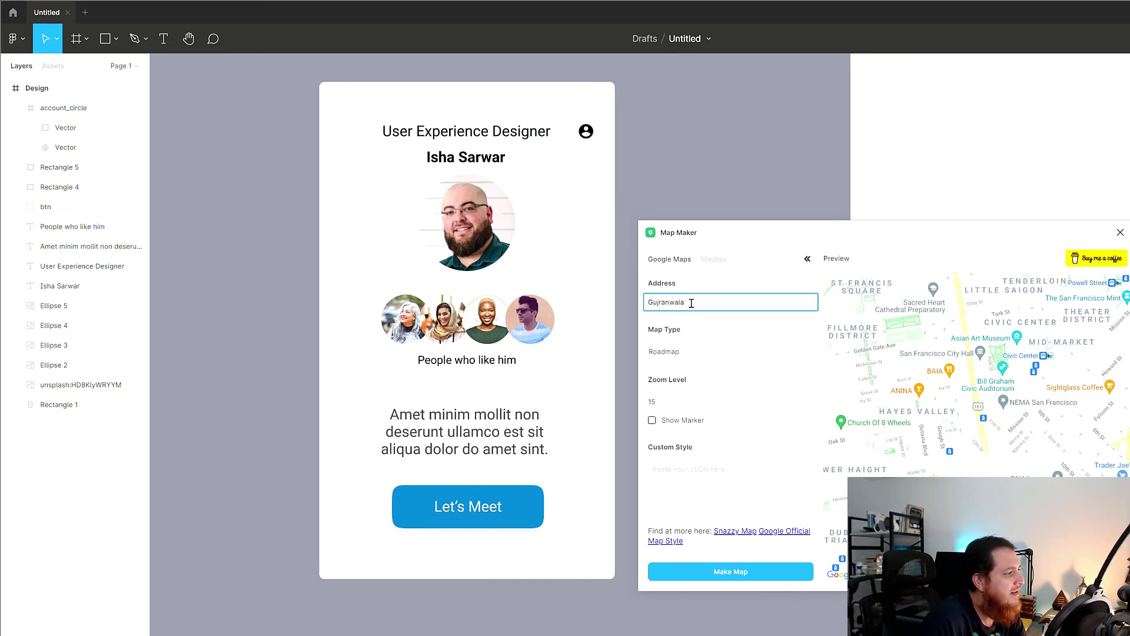
{"action": "left_click", "coordinate": [678, 351]}
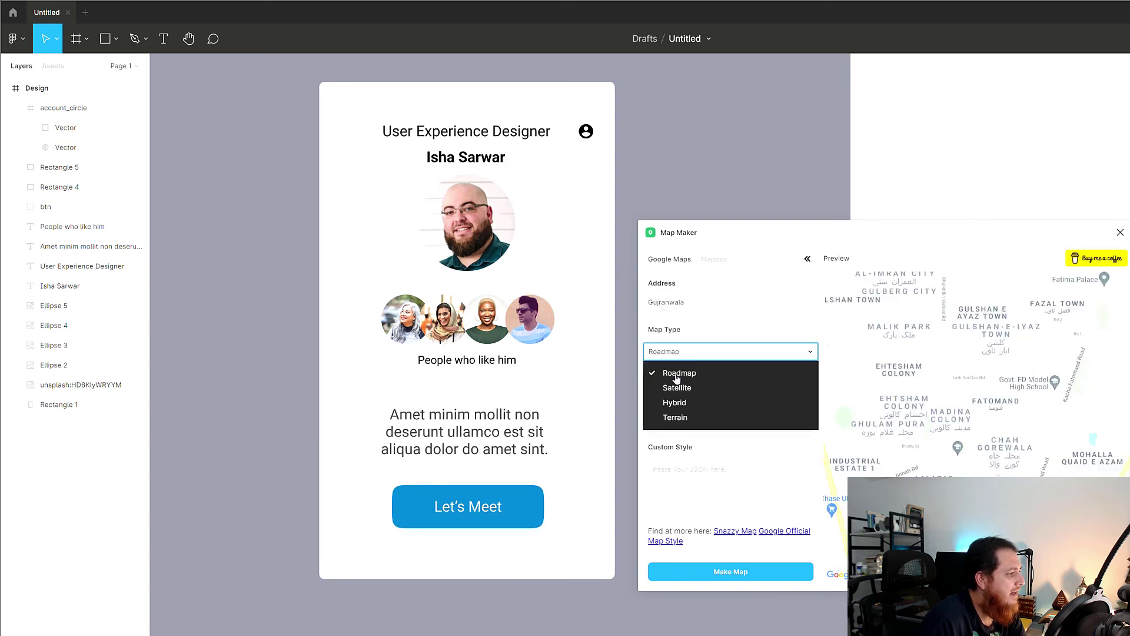
{"action": "left_click", "coordinate": [677, 388]}
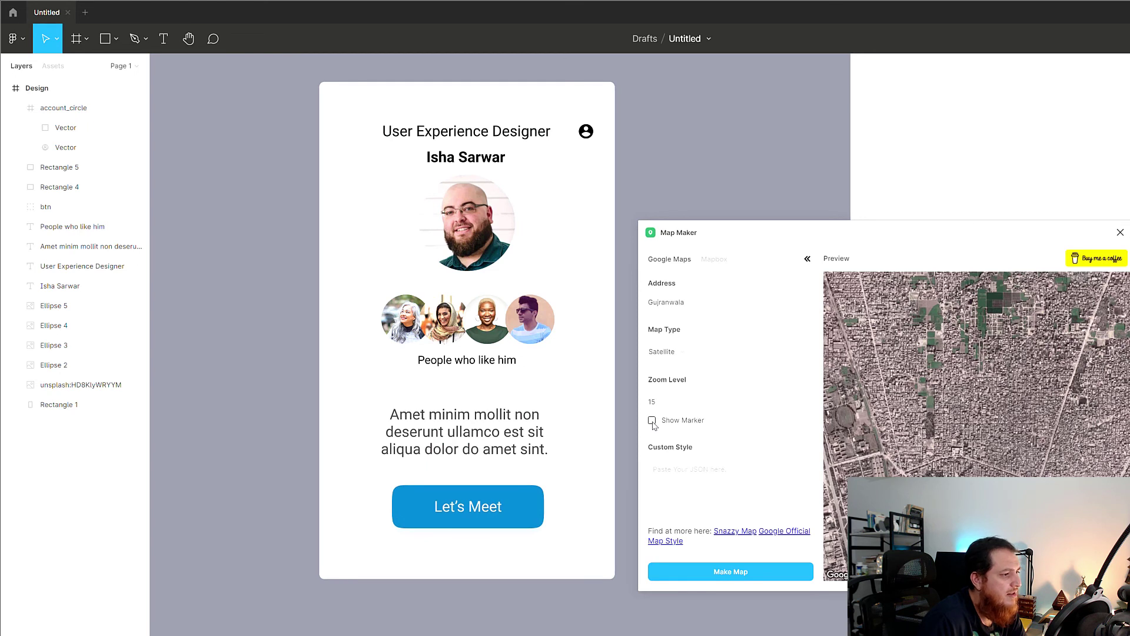
{"action": "left_click", "coordinate": [678, 353]}
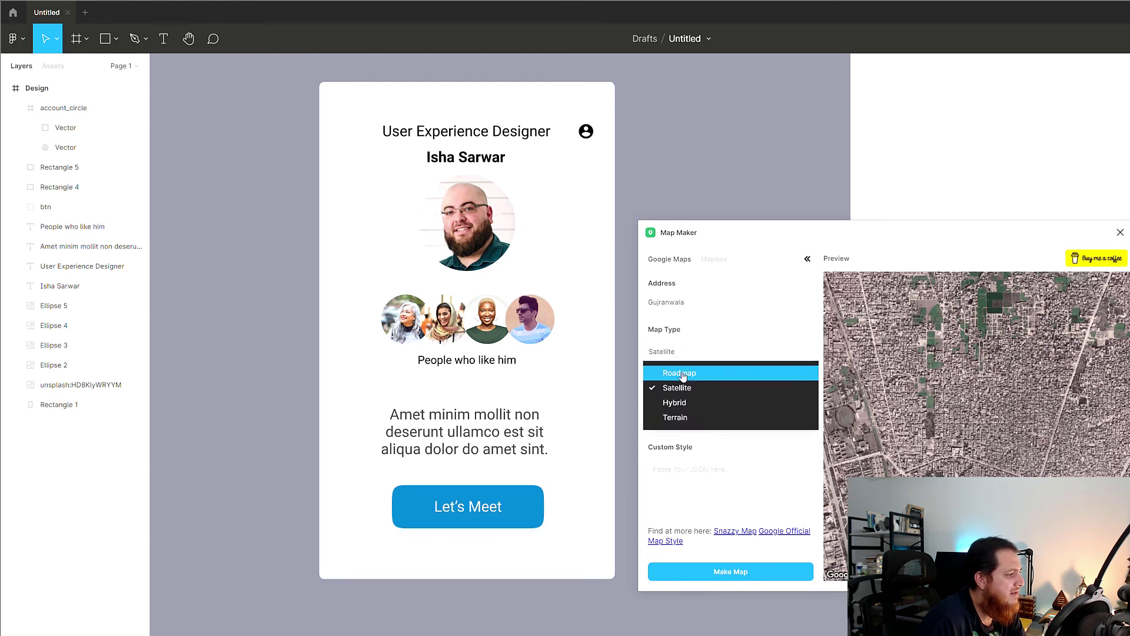
{"action": "left_click", "coordinate": [681, 374]}
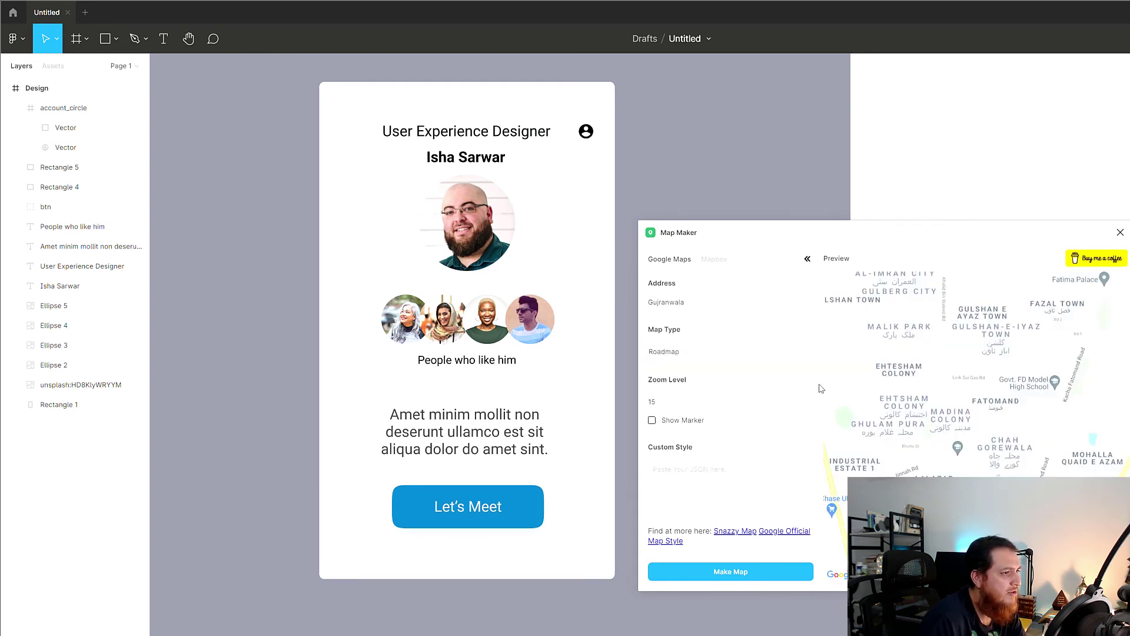
{"action": "left_click", "coordinate": [739, 574]}
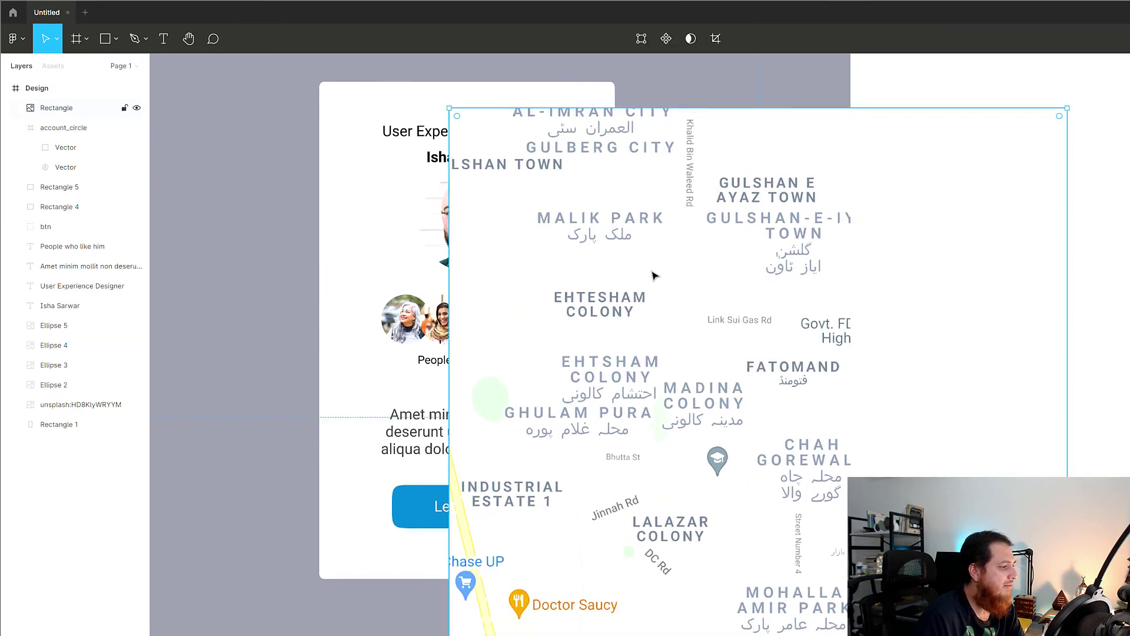
{"action": "key", "text": "Delete"}
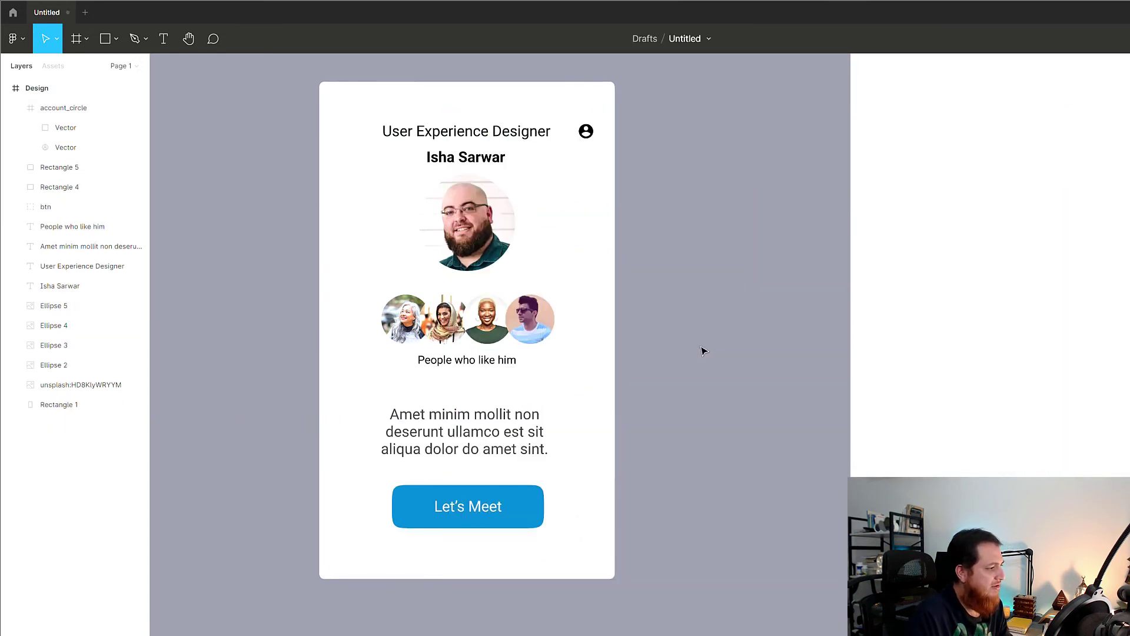
Step: Select the Design frame, launch Mapsicle, and pan its preview south toward San Mateo
{"action": "left_click", "coordinate": [704, 351]}
{"action": "key", "text": "ctrl+/"}
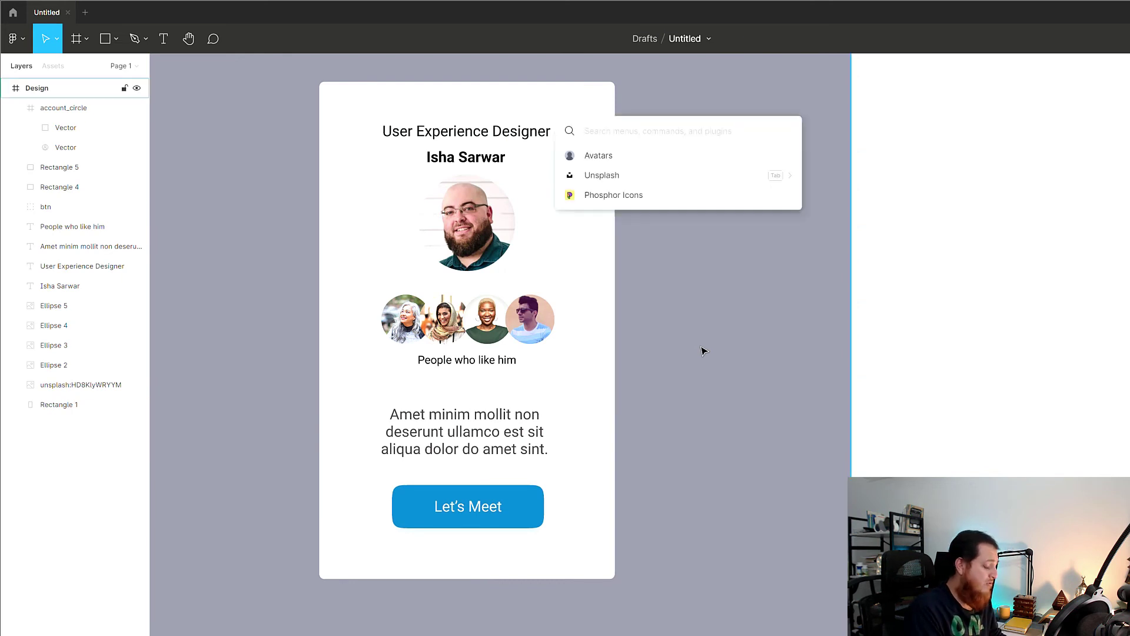
{"action": "type", "text": "map"}
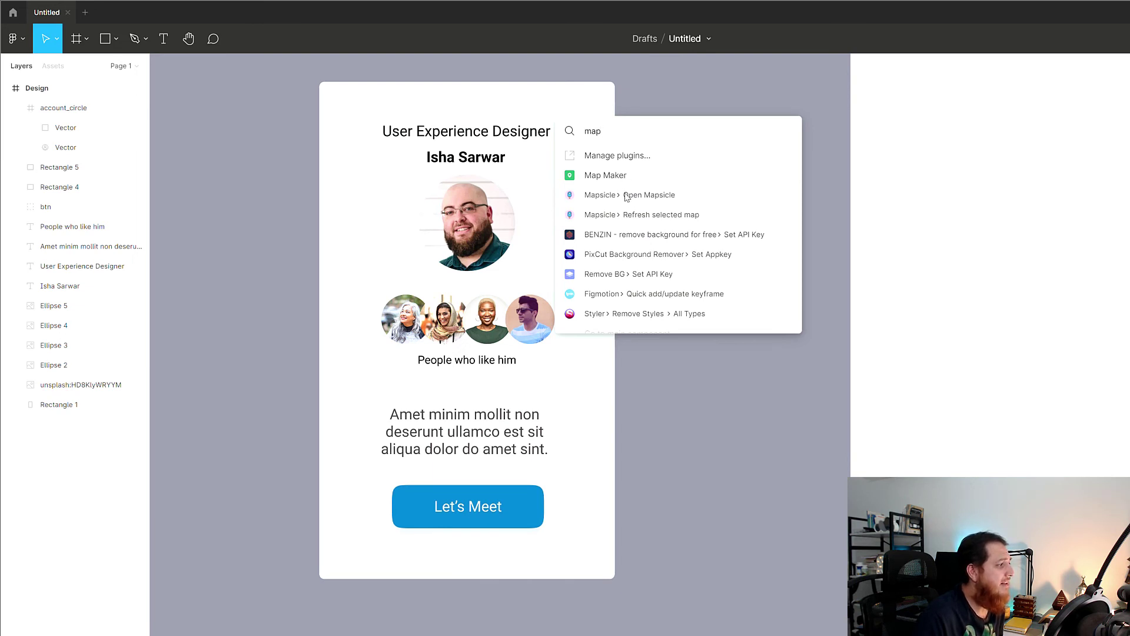
{"action": "left_click", "coordinate": [627, 196]}
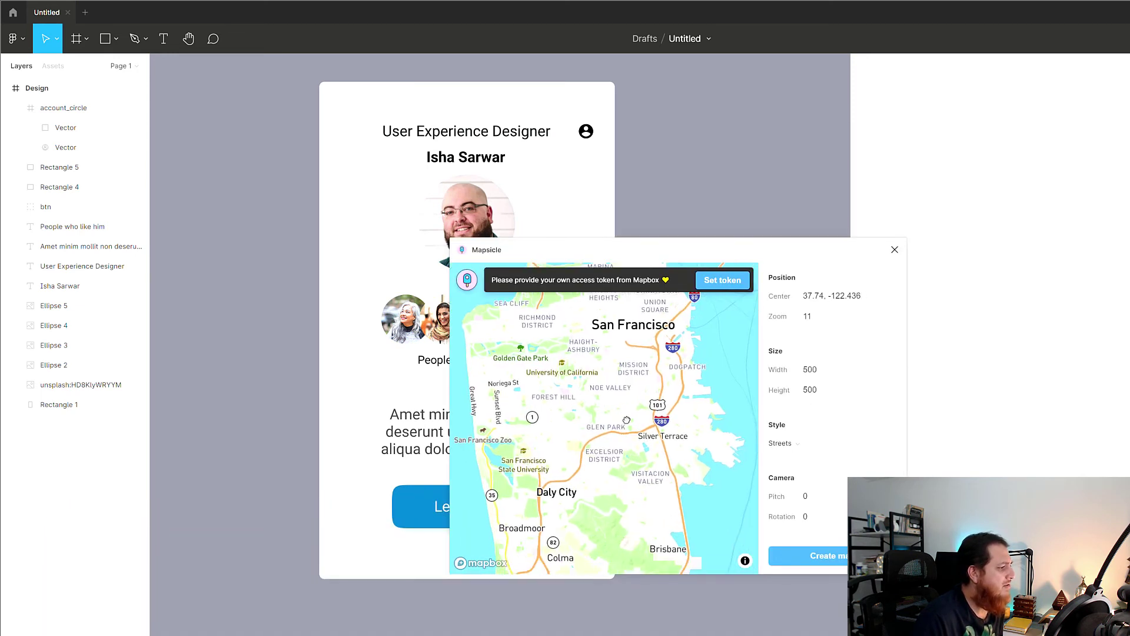
{"action": "left_click_drag", "start_coordinate": [621, 460], "coordinate": [623, 383]}
{"action": "mouse_move", "coordinate": [624, 460]}
{"action": "left_mouse_down"}
{"action": "mouse_move", "coordinate": [624, 382]}
{"action": "mouse_move", "coordinate": [618, 391]}
{"action": "mouse_move", "coordinate": [589, 365]}
{"action": "left_mouse_up"}
{"action": "left_click_drag", "start_coordinate": [588, 471], "coordinate": [605, 377]}
{"action": "left_click_drag", "start_coordinate": [600, 472], "coordinate": [582, 438]}
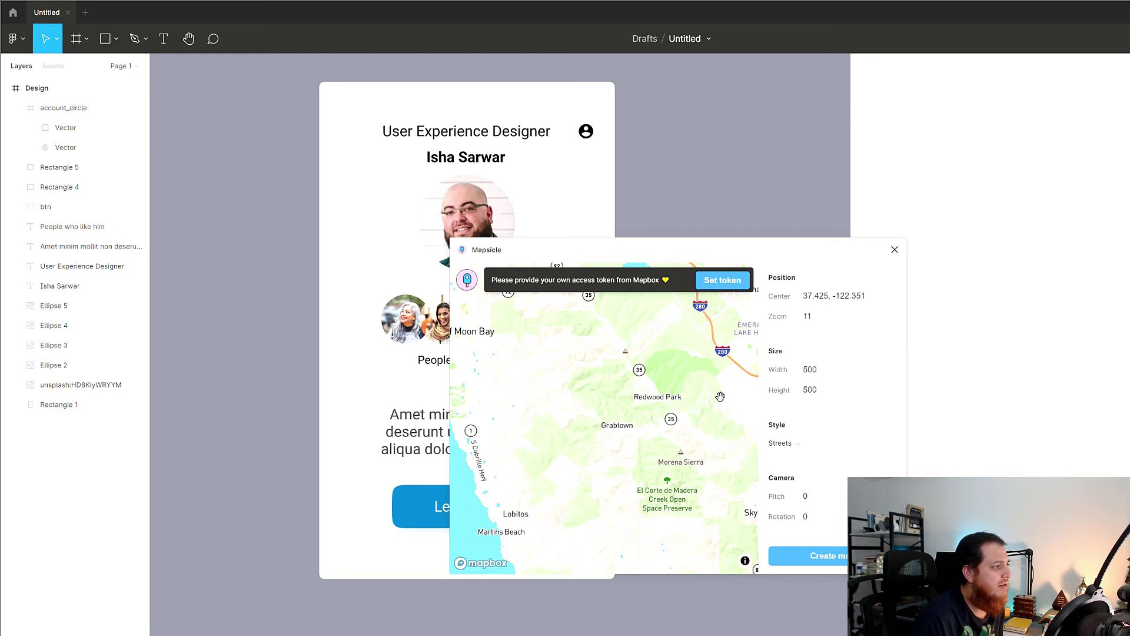
{"action": "left_click_drag", "start_coordinate": [710, 417], "coordinate": [657, 376]}
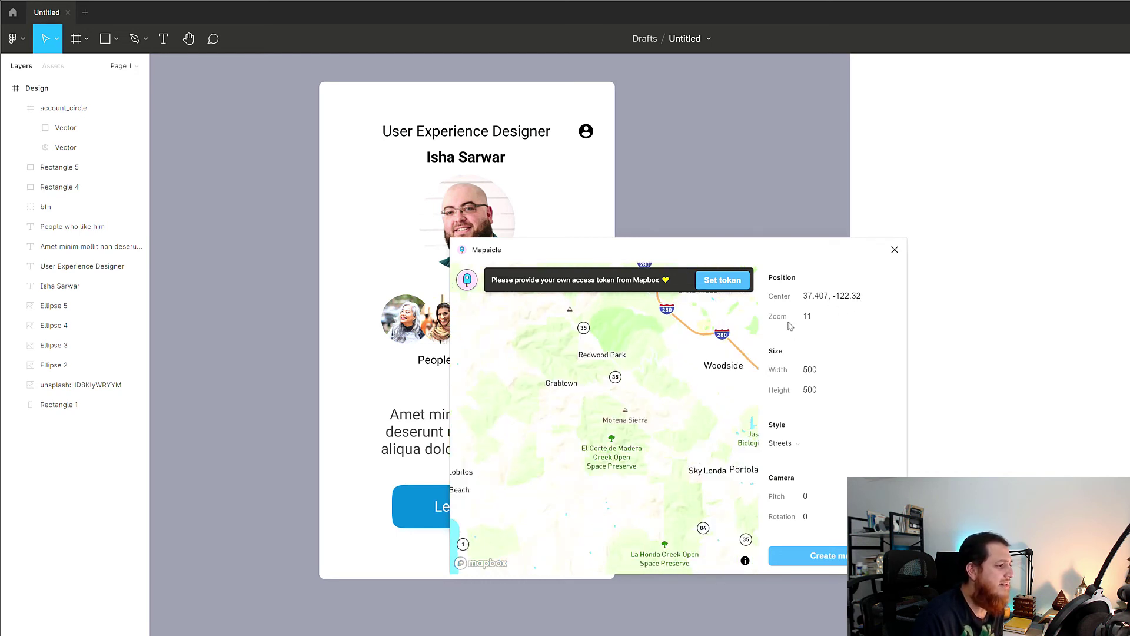
{"action": "left_click_drag", "start_coordinate": [714, 549], "coordinate": [609, 333]}
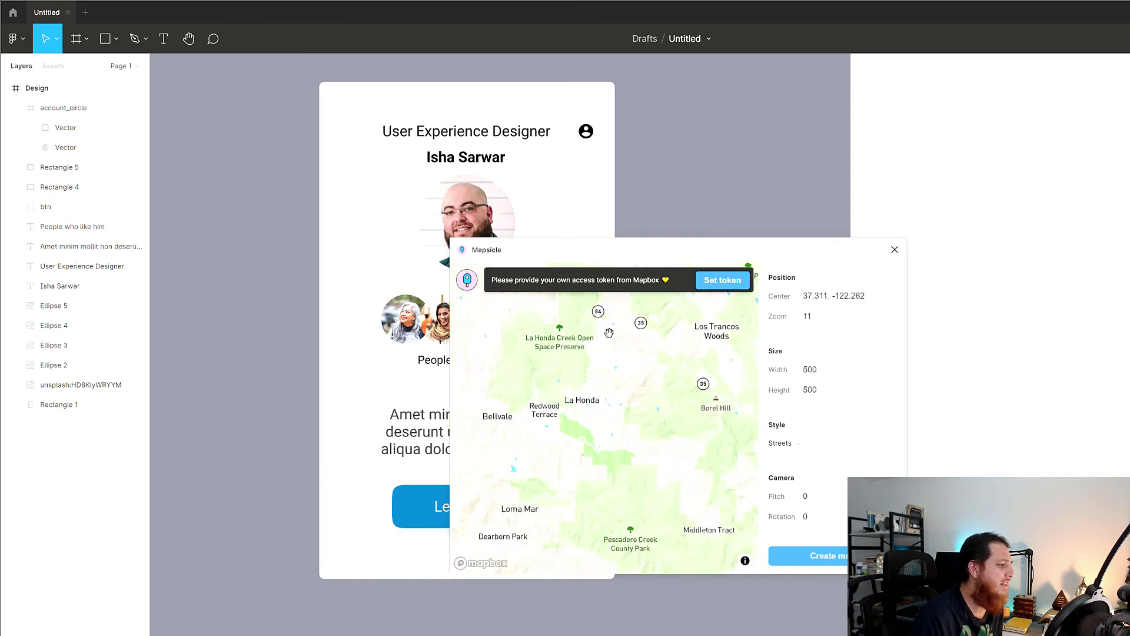
Step: Cancel the Mapbox token prompt, generate the Bay Area hills map, then delete it
{"action": "left_click", "coordinate": [722, 280]}
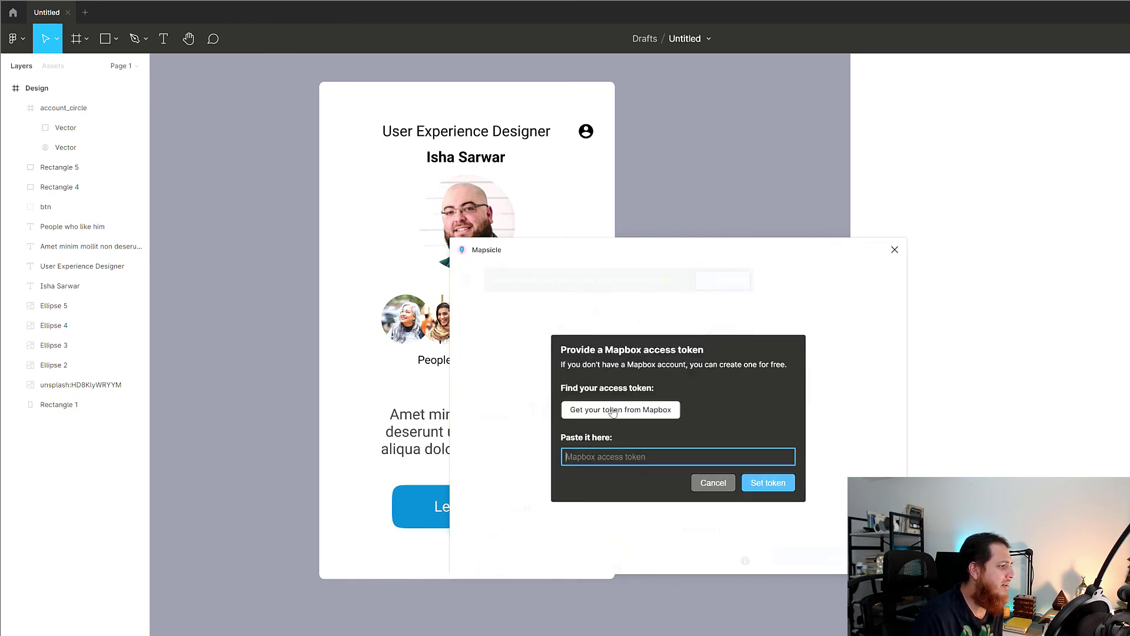
{"action": "left_click", "coordinate": [713, 483]}
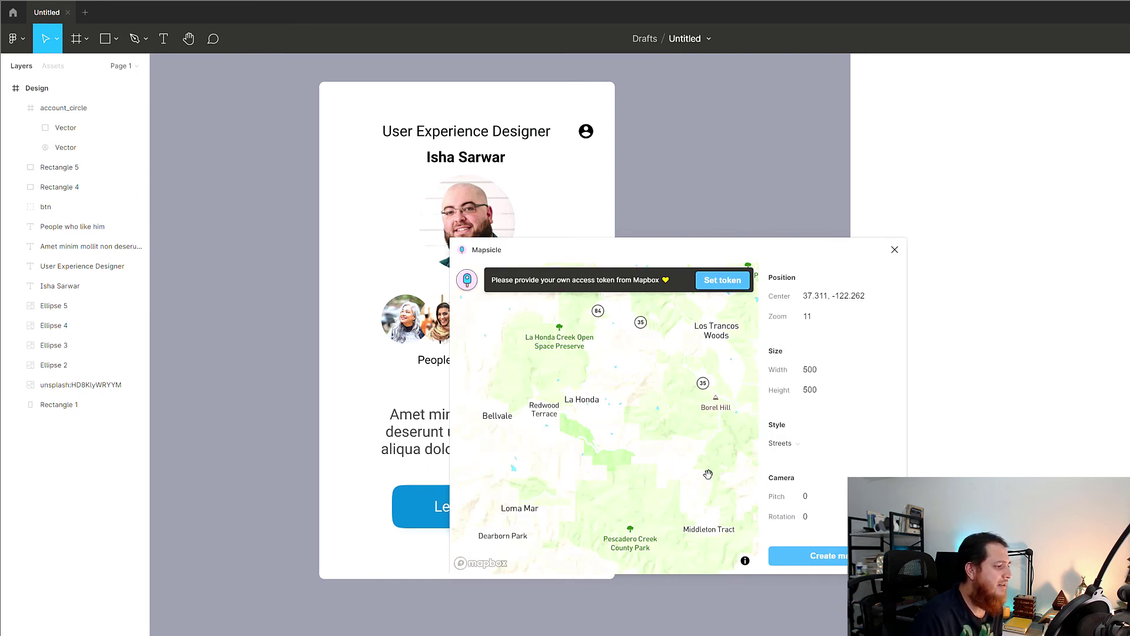
{"action": "left_click_drag", "start_coordinate": [701, 470], "coordinate": [576, 415]}
{"action": "left_click_drag", "start_coordinate": [756, 423], "coordinate": [666, 363]}
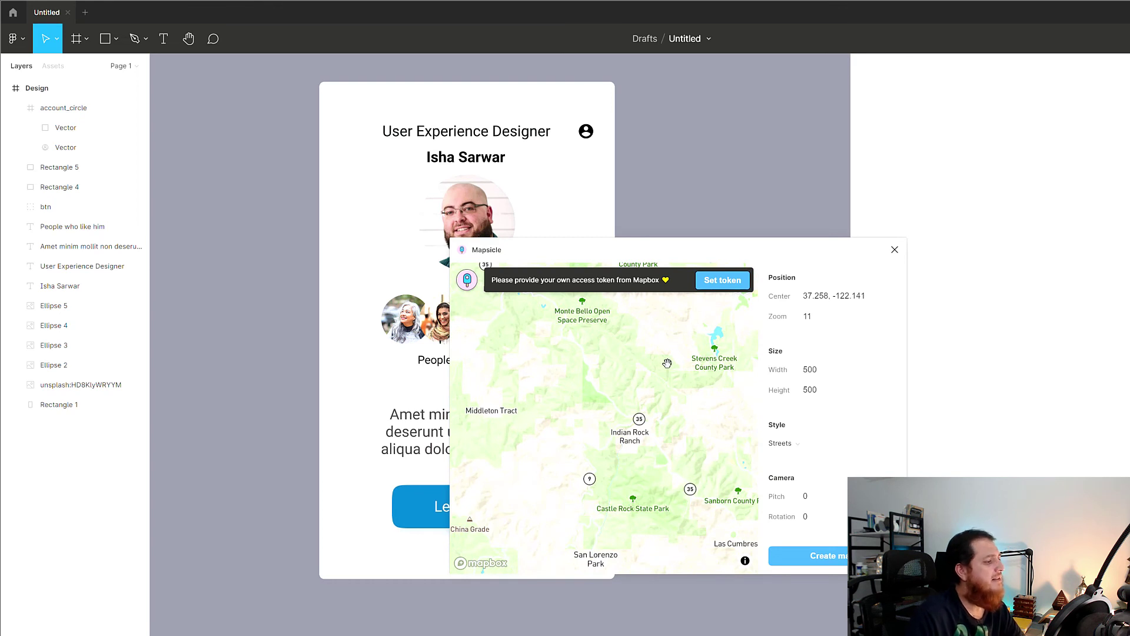
{"action": "left_click", "coordinate": [818, 557]}
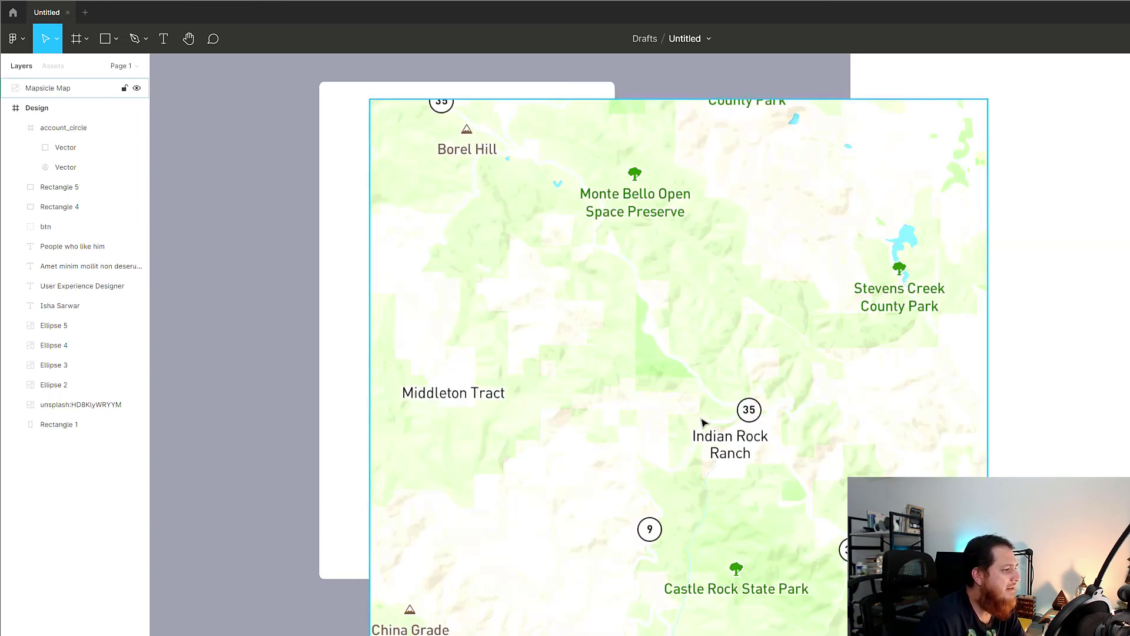
{"action": "key", "text": "Delete"}
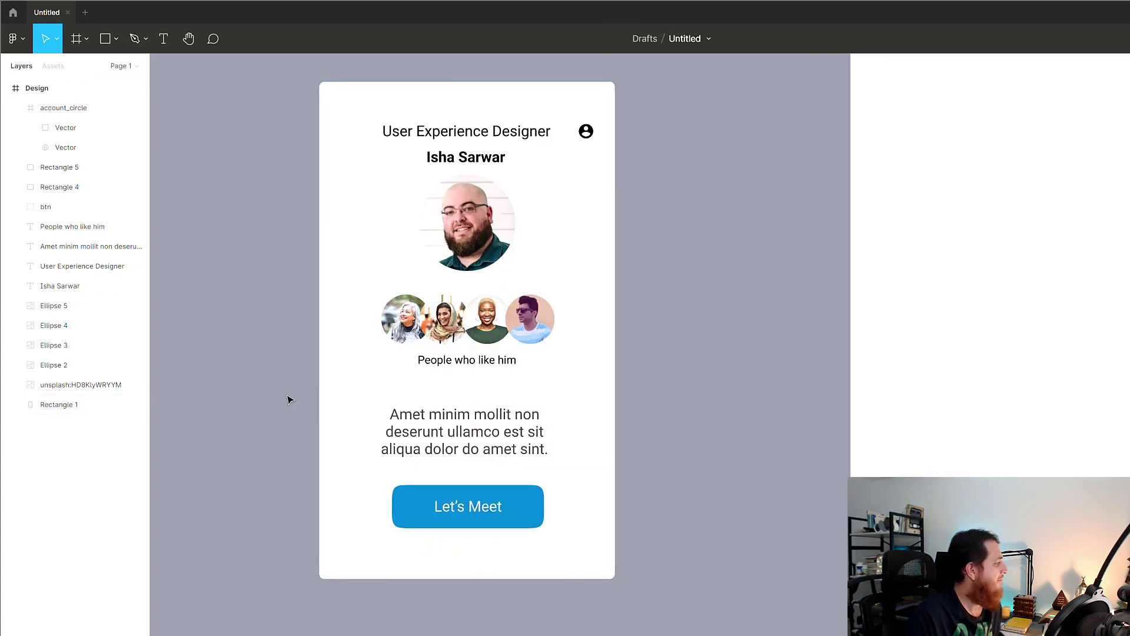
Step: Run Humaaans for Figma and insert the seated woman in a red jacket illustration
{"action": "key", "text": "ctrl+slash"}
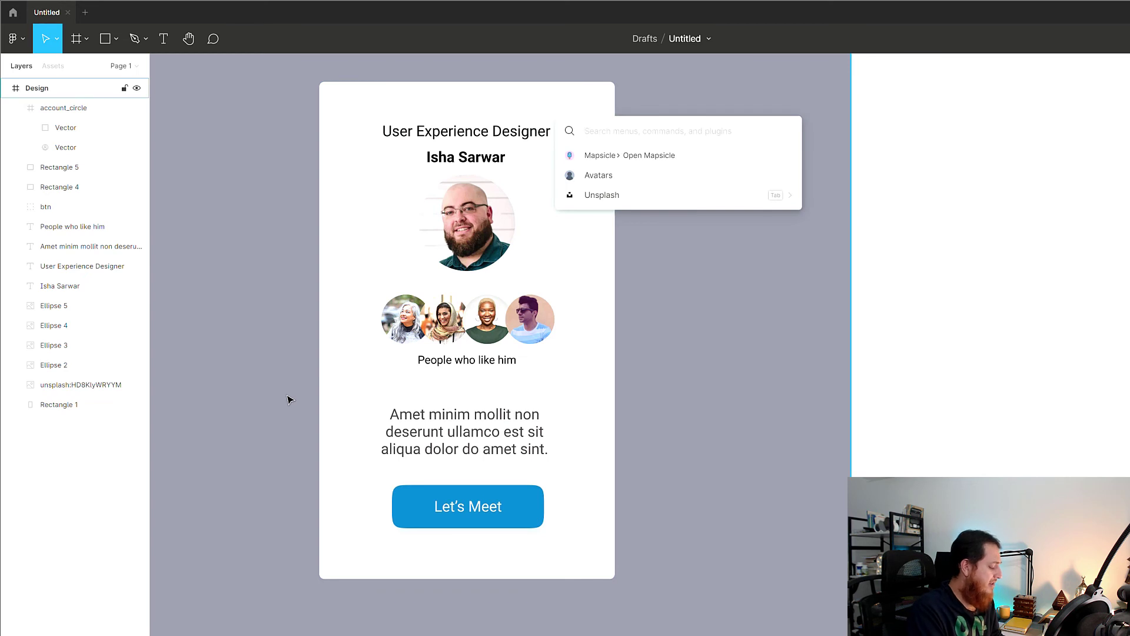
{"action": "type", "text": "huma"}
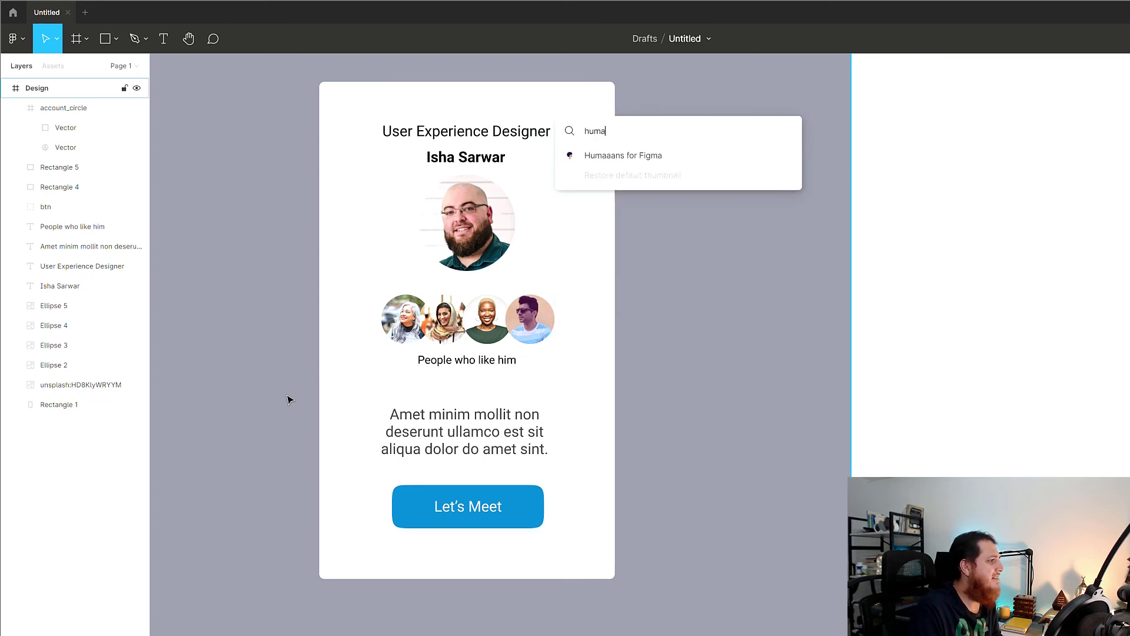
{"action": "left_click", "coordinate": [597, 159]}
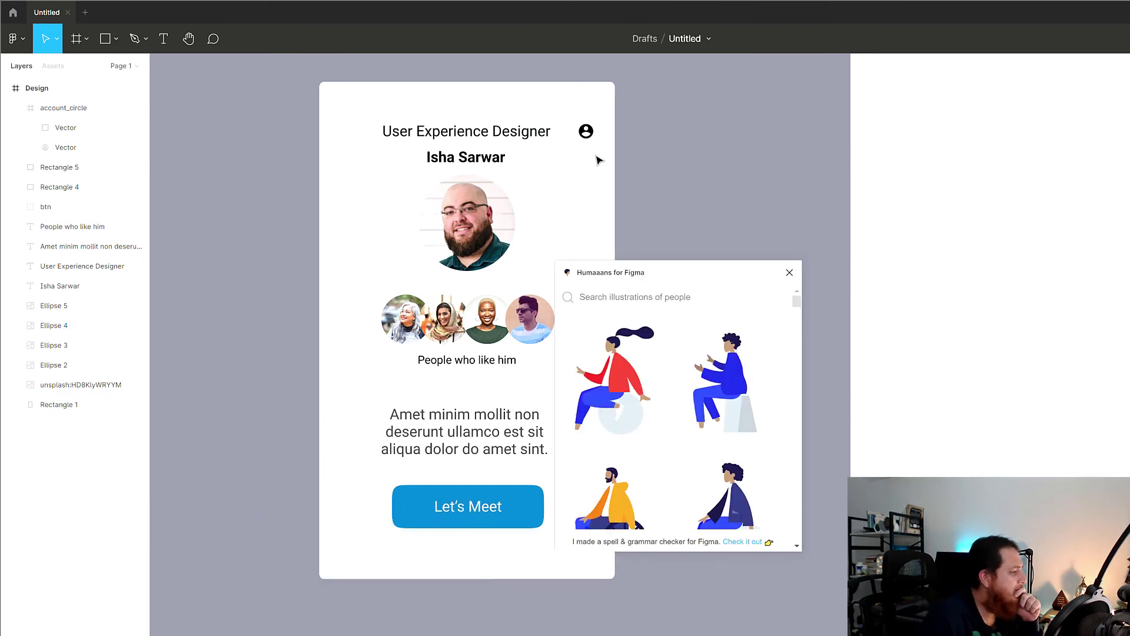
{"action": "left_click", "coordinate": [682, 299]}
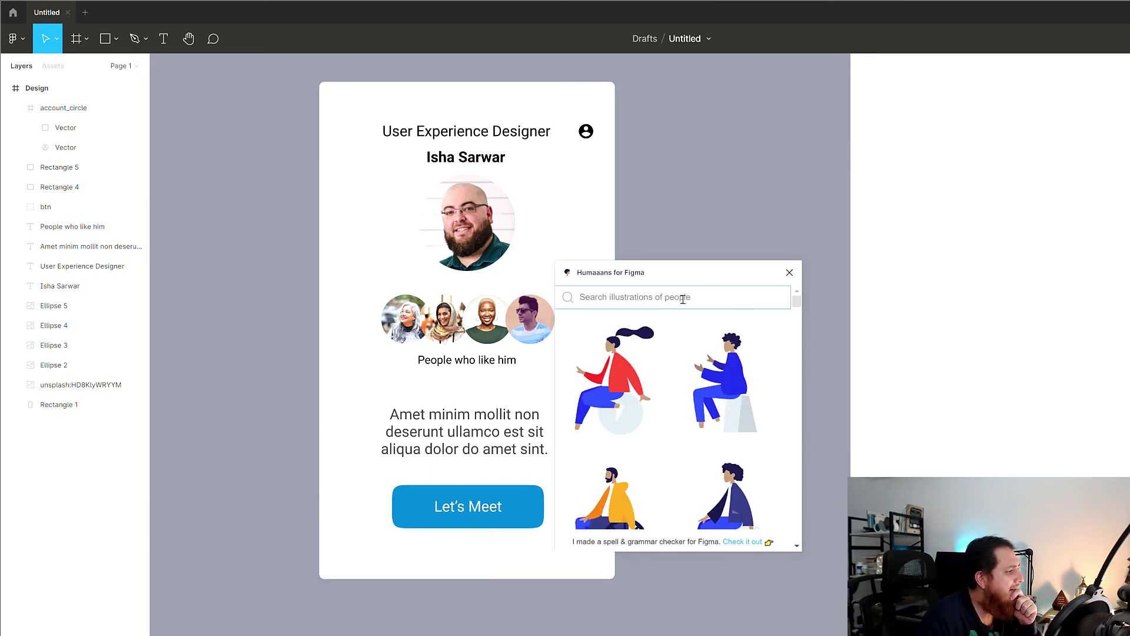
{"action": "left_click", "coordinate": [615, 379]}
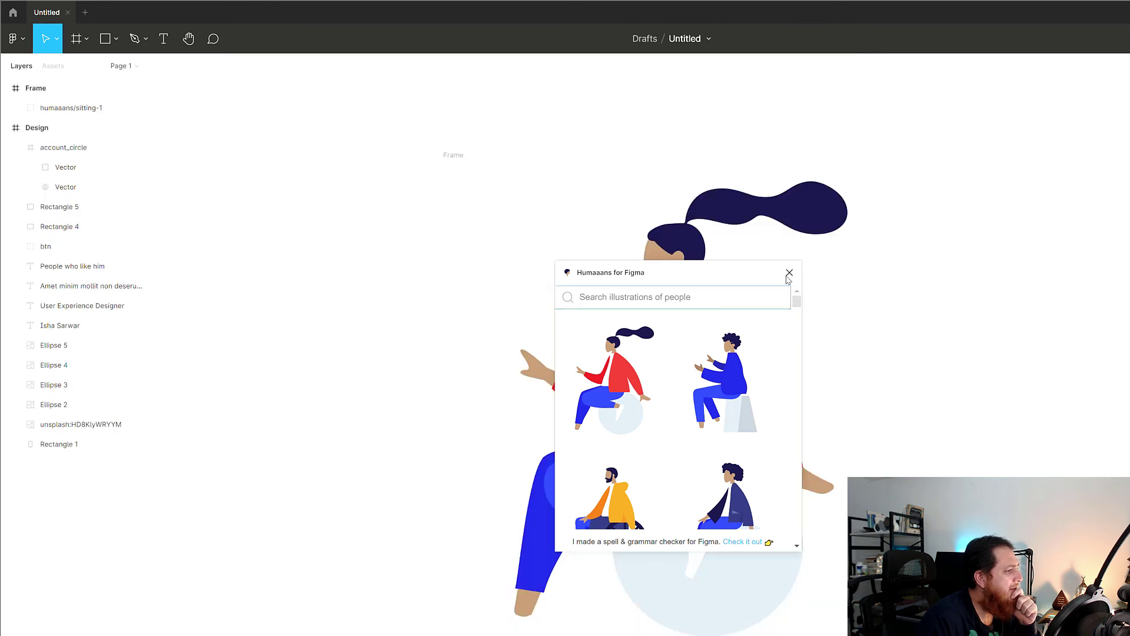
{"action": "left_click", "coordinate": [716, 343]}
{"action": "left_click", "coordinate": [425, 361]}
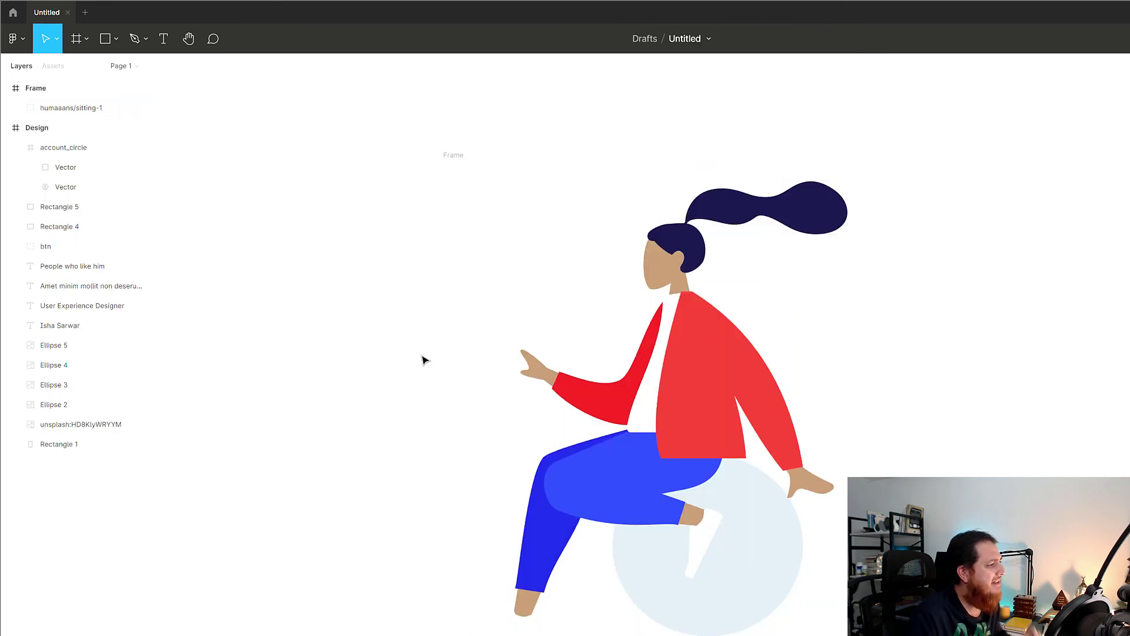
Step: Start a quick-actions search for 'illu', then clear it again
{"action": "key", "text": "ctrl+slash"}
{"action": "type", "text": "illu"}
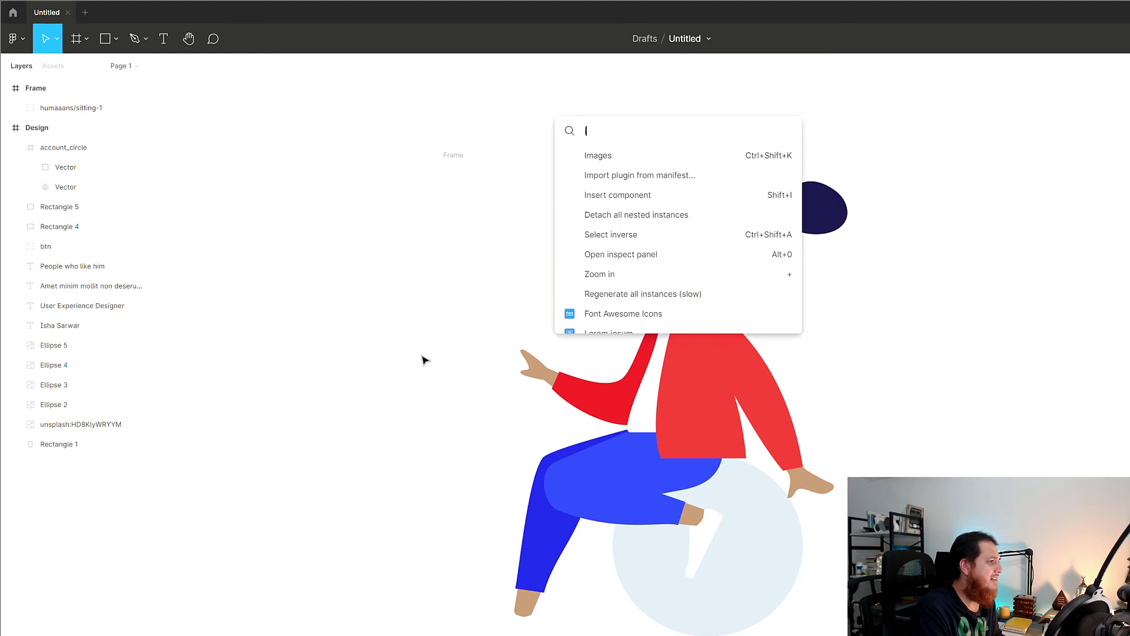
{"action": "key", "text": "BackSpace"}
{"action": "key", "text": "BackSpace"}
{"action": "key", "text": "BackSpace"}
{"action": "key", "text": "BackSpace"}
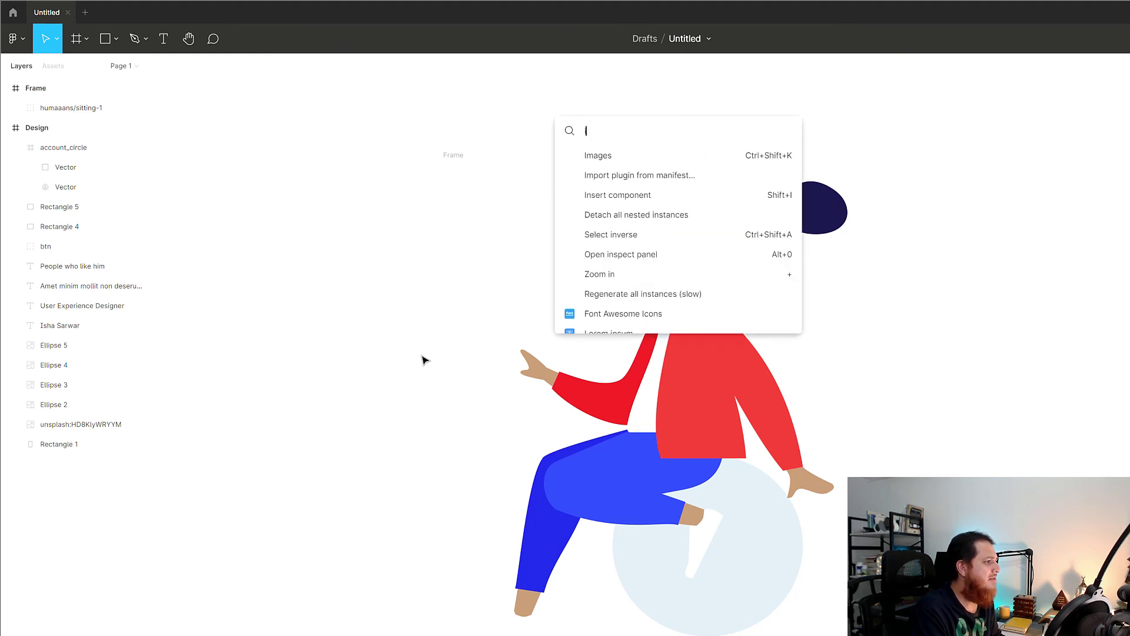
{"action": "key", "text": "BackSpace"}
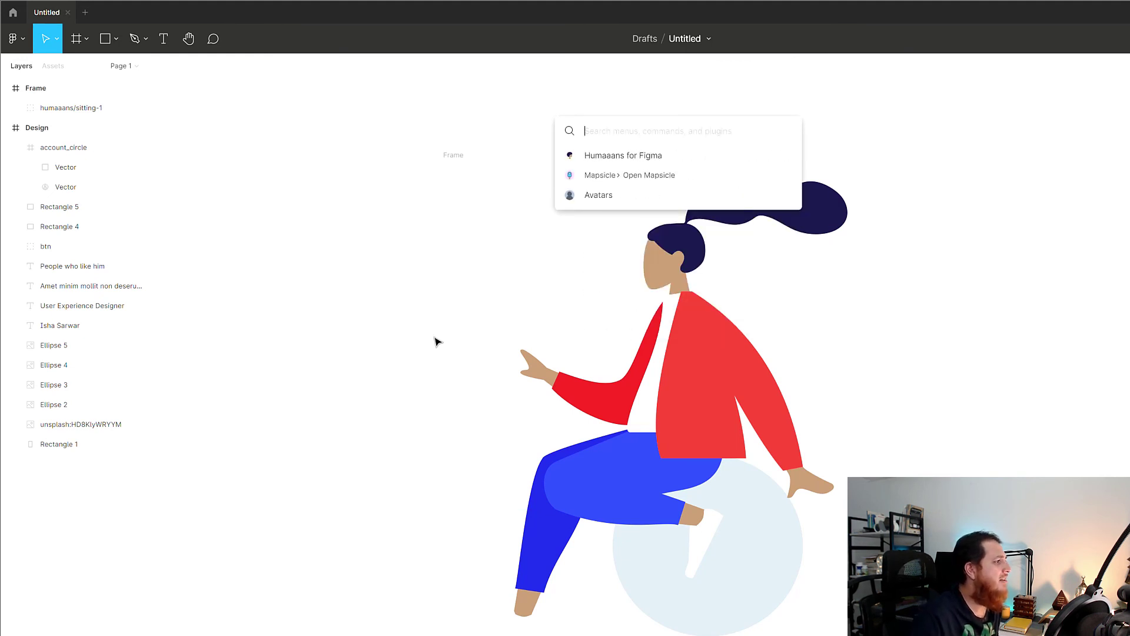
{"action": "key", "text": "Escape"}
{"action": "left_click", "coordinate": [26, 37]}
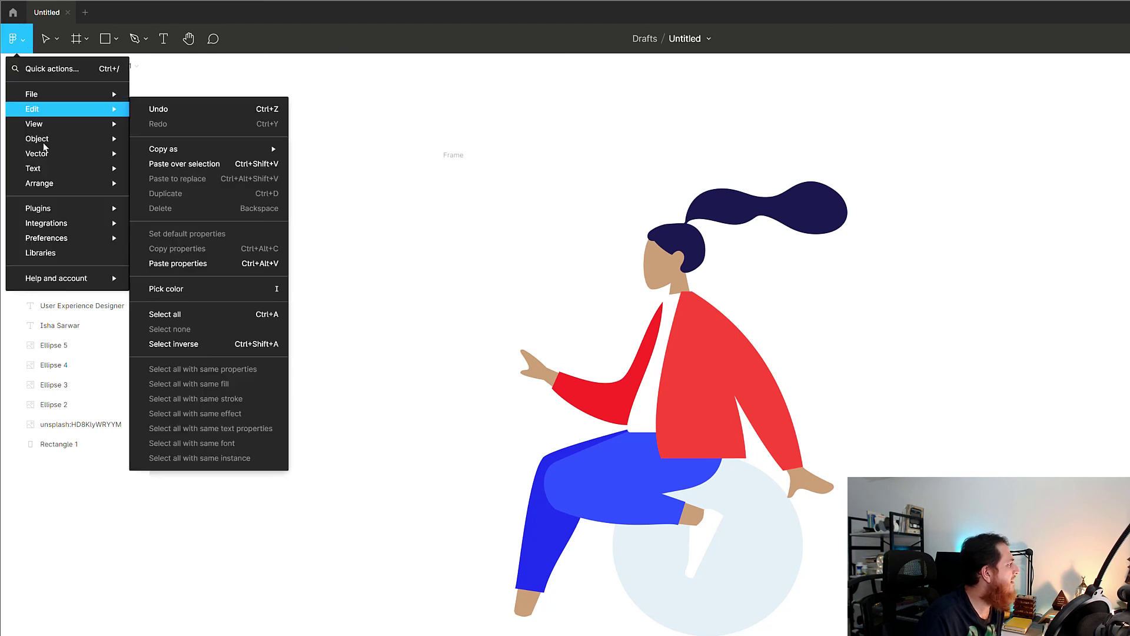
{"action": "mouse_move", "coordinate": [50, 208]}
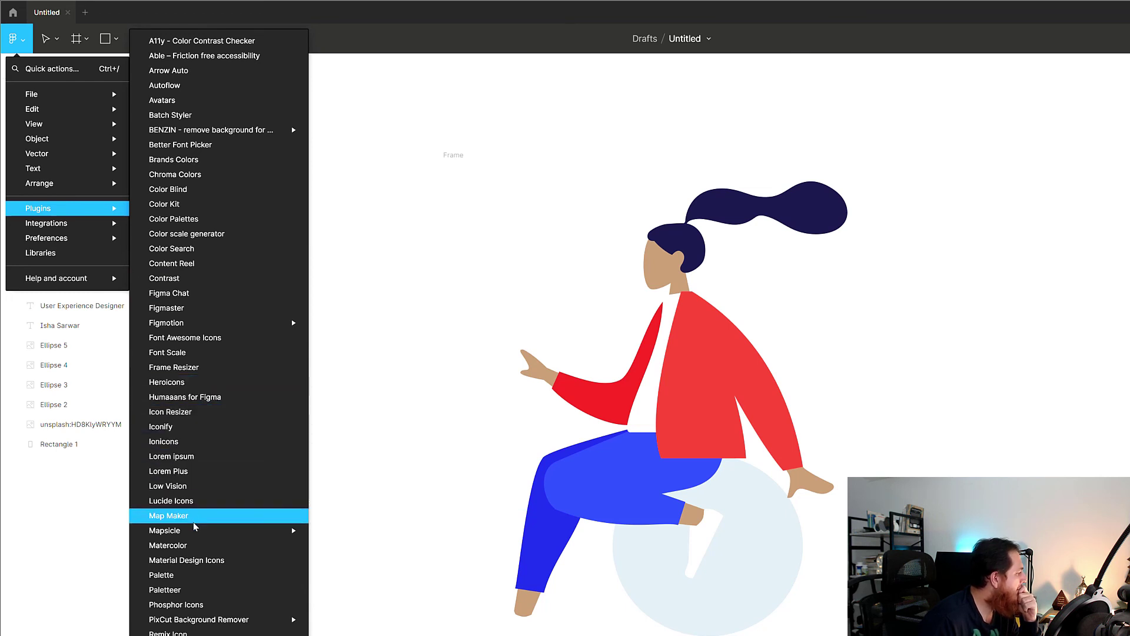
{"action": "scroll", "coordinate": [203, 546], "scroll_direction": "down", "scroll_amount": 2}
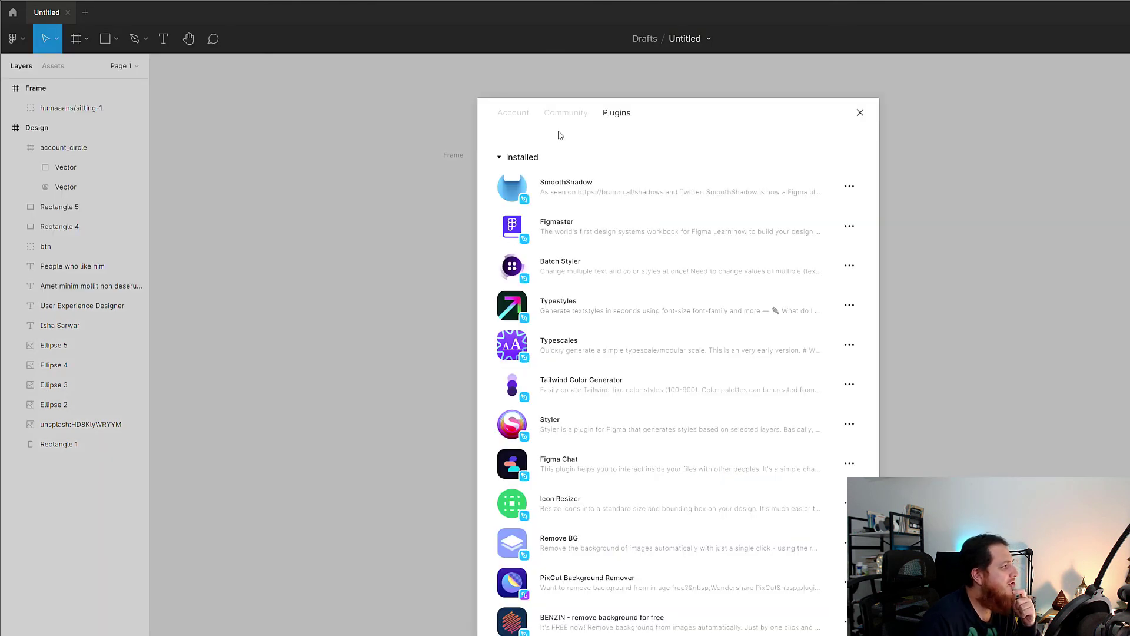
{"action": "left_click", "coordinate": [564, 114]}
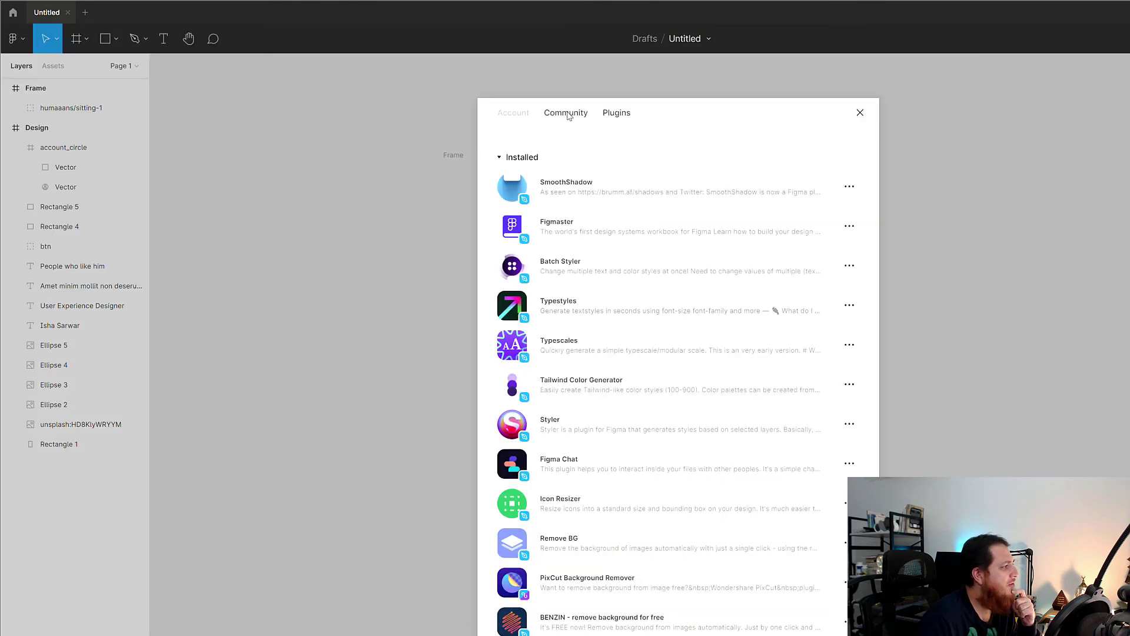
{"action": "left_click", "coordinate": [859, 113]}
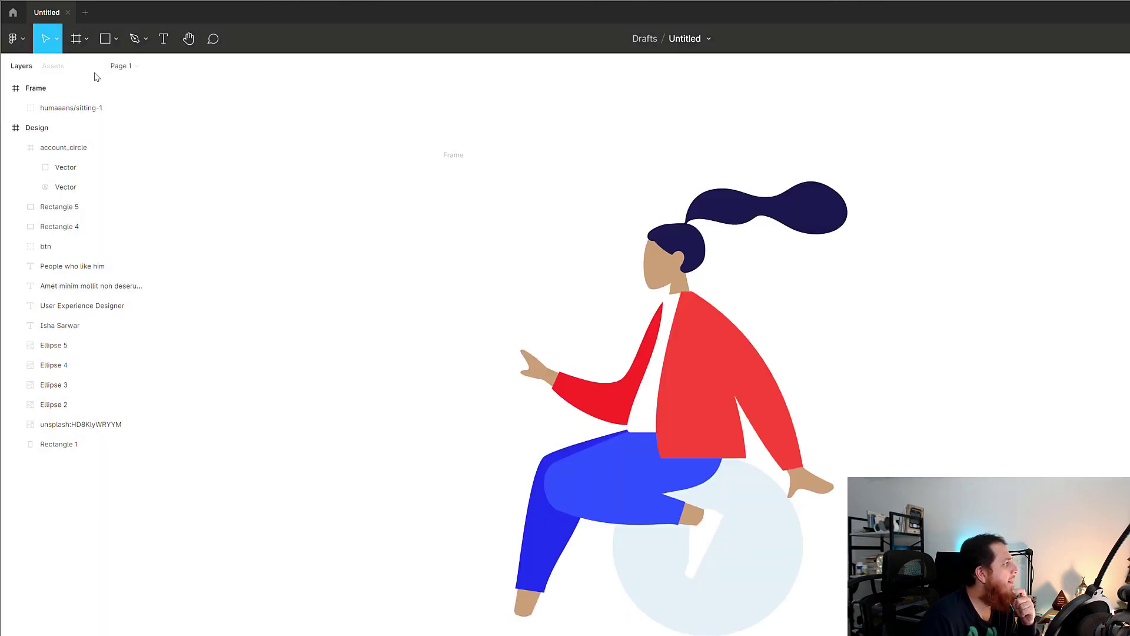
{"action": "left_click", "coordinate": [19, 42]}
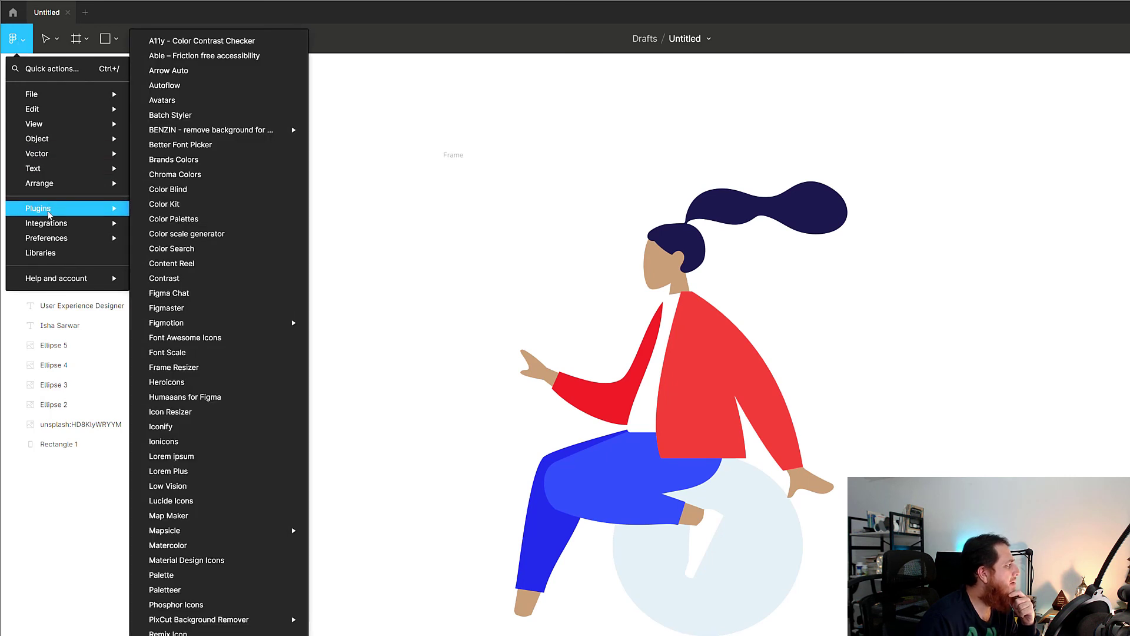
{"action": "left_click", "coordinate": [426, 242]}
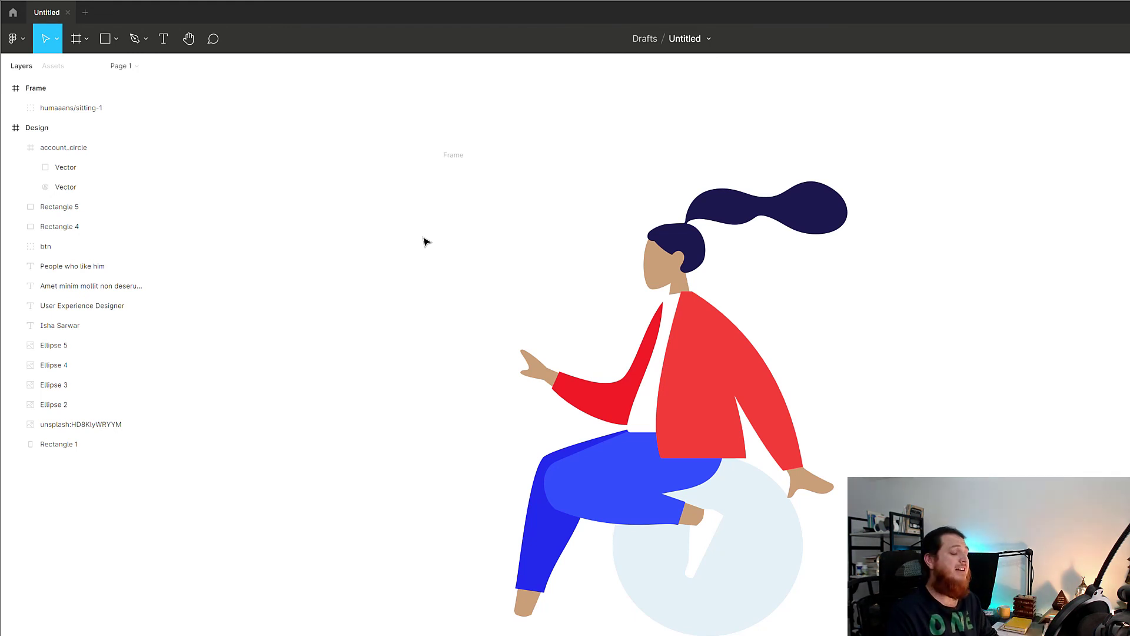
Step: Zoom and pan to center the Design frame's profile card with the bearded man's portrait, briefly opening Quick Actions
{"action": "key", "text": "shift+1"}
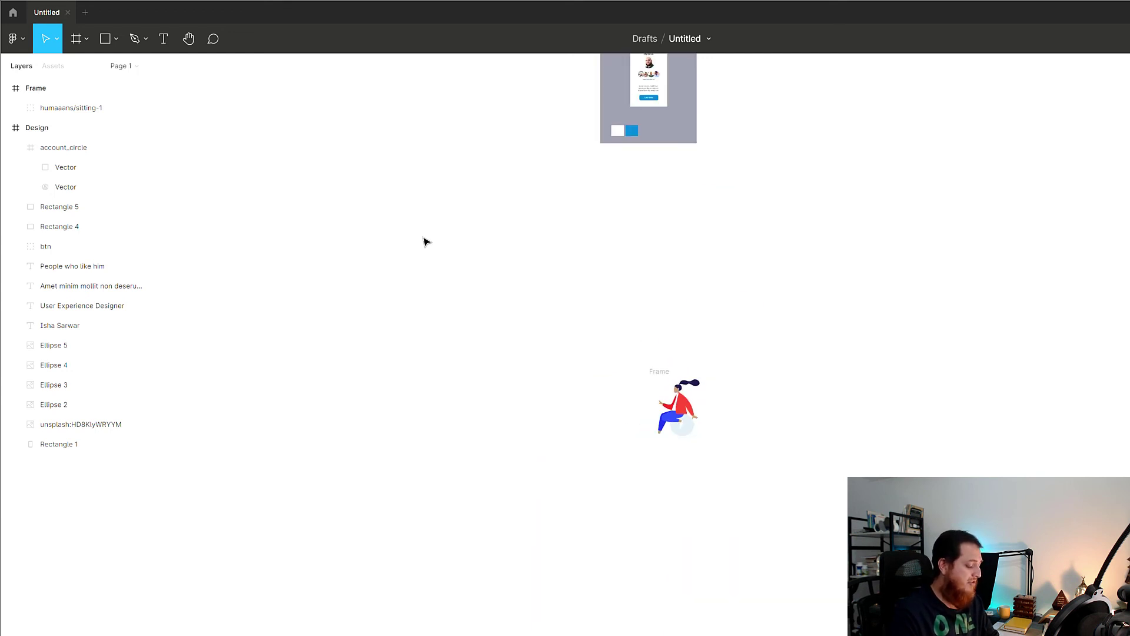
{"action": "key", "text": "ctrl+equal"}
{"action": "left_click_drag", "start_coordinate": [497, 212], "coordinate": [485, 483]}
{"action": "key", "text": "ctrl+equal"}
{"action": "key", "text": "ctrl+equal"}
{"action": "key", "text": "ctrl+equal"}
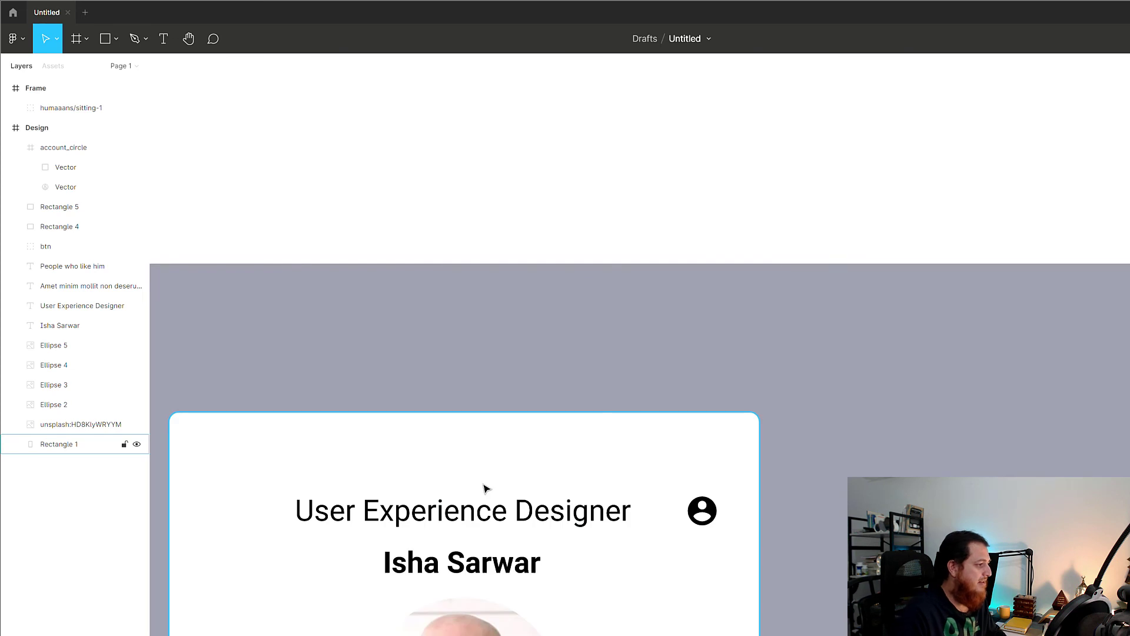
{"action": "scroll", "coordinate": [633, 122], "scroll_direction": "down", "scroll_amount": 2}
{"action": "scroll", "coordinate": [634, 122], "scroll_direction": "down", "scroll_amount": 5}
{"action": "key", "text": "ctrl+minus"}
{"action": "key", "text": "ctrl+minus"}
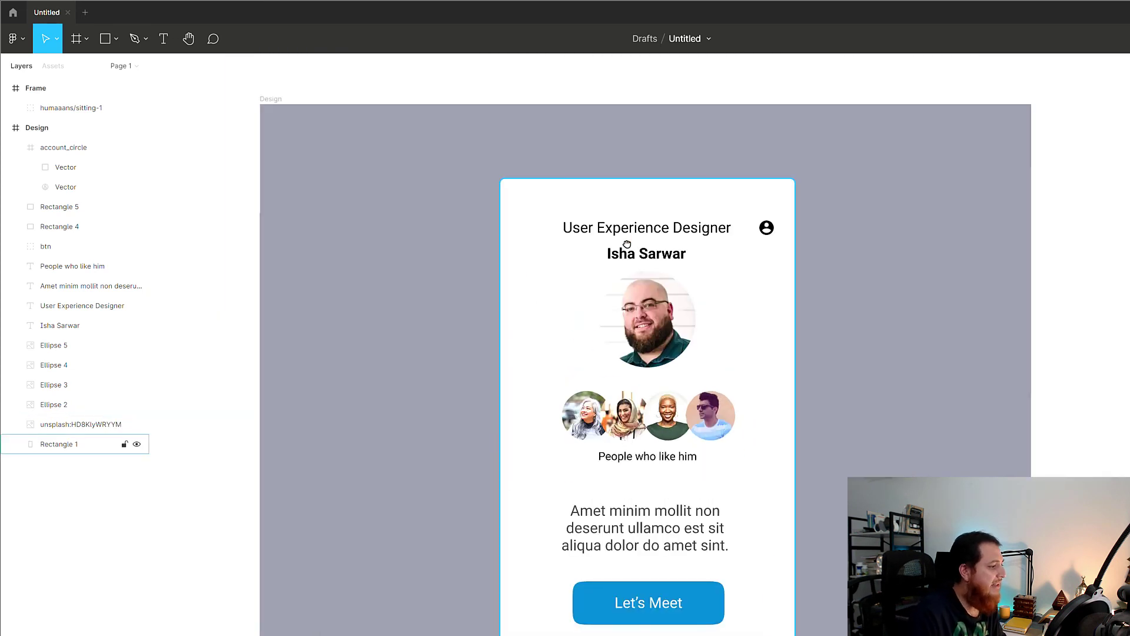
{"action": "key", "text": "ctrl+equal"}
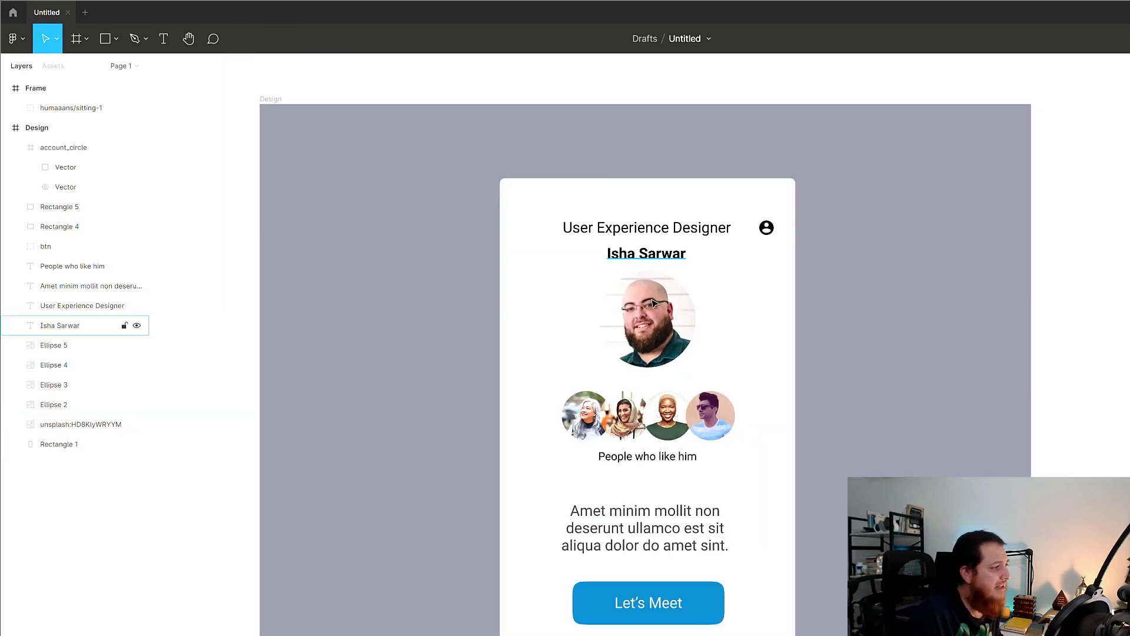
{"action": "left_click_drag", "start_coordinate": [863, 352], "coordinate": [745, 276]}
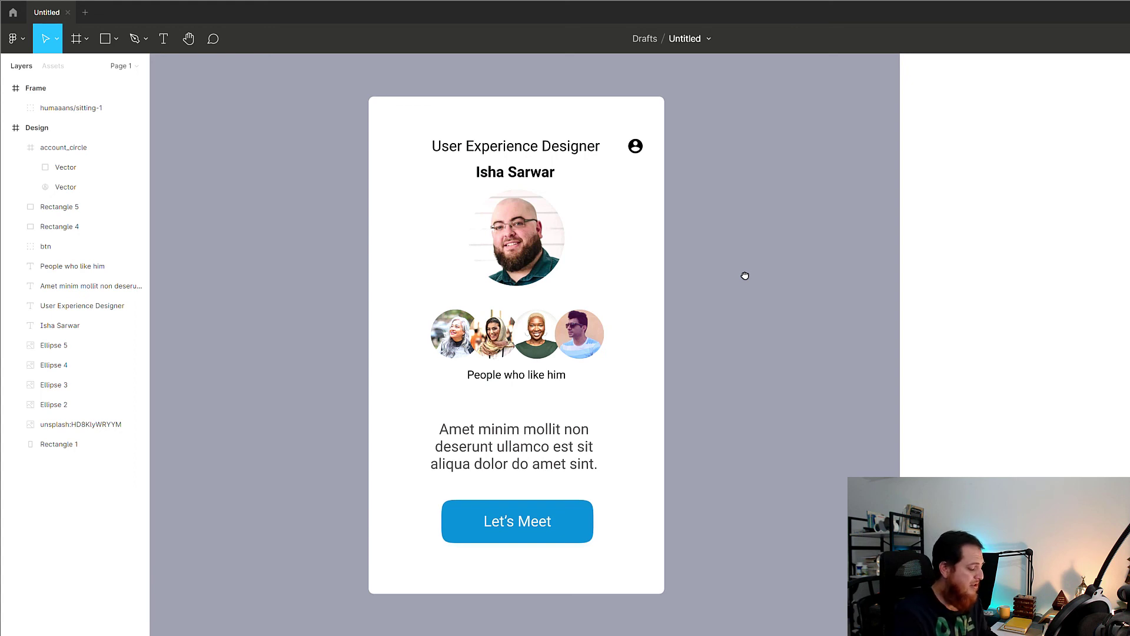
{"action": "key", "text": "ctrl+slash"}
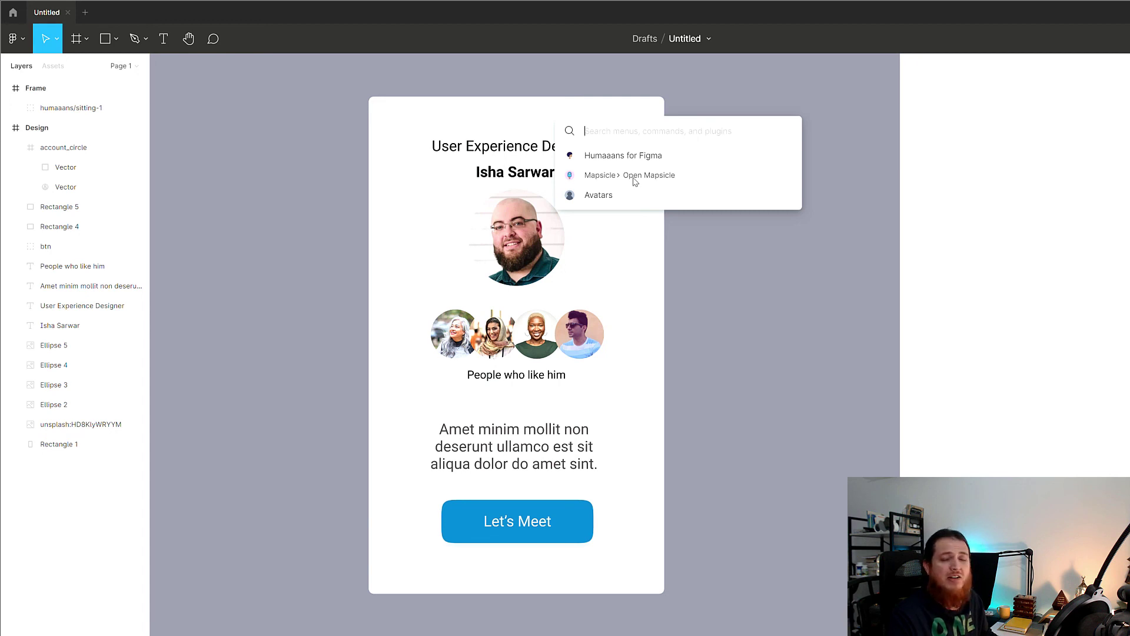
{"action": "left_click", "coordinate": [916, 333]}
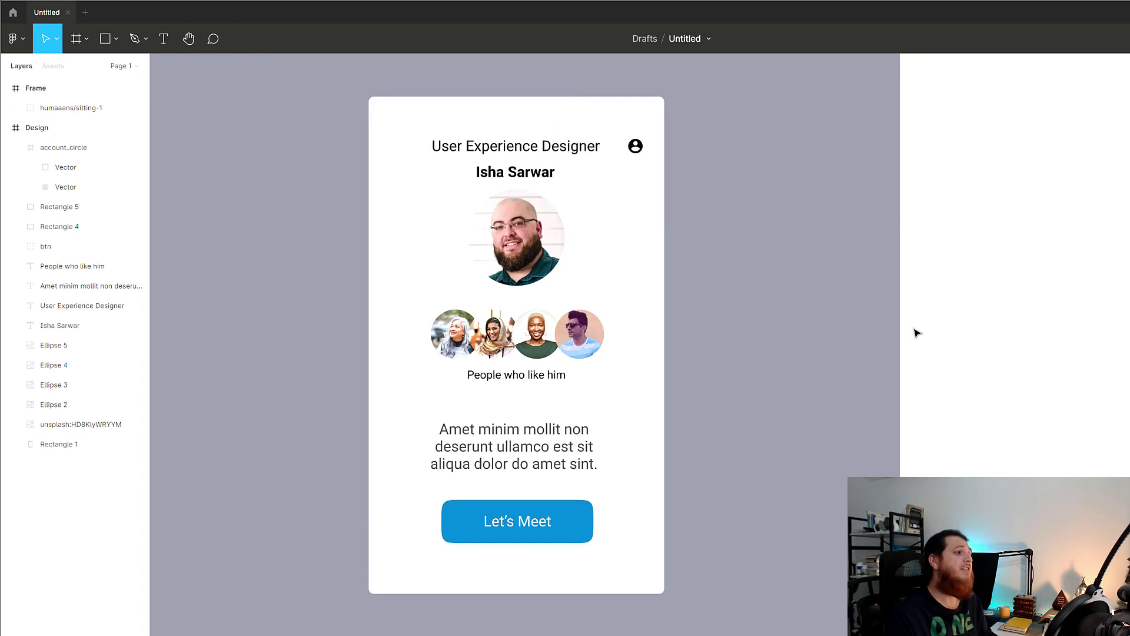